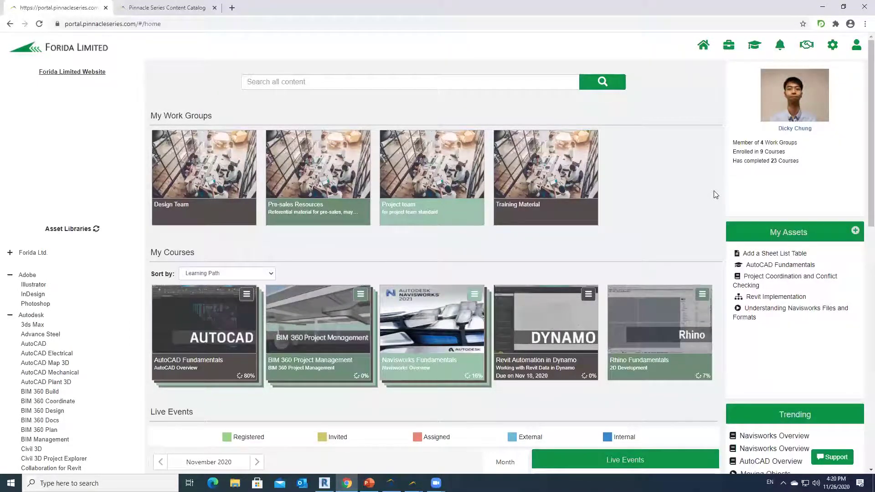
# Look over the portal home page's courses, live events, trending assets, add-on downloads and frequently used content
pyautogui.scroll(-2, 714, 192)
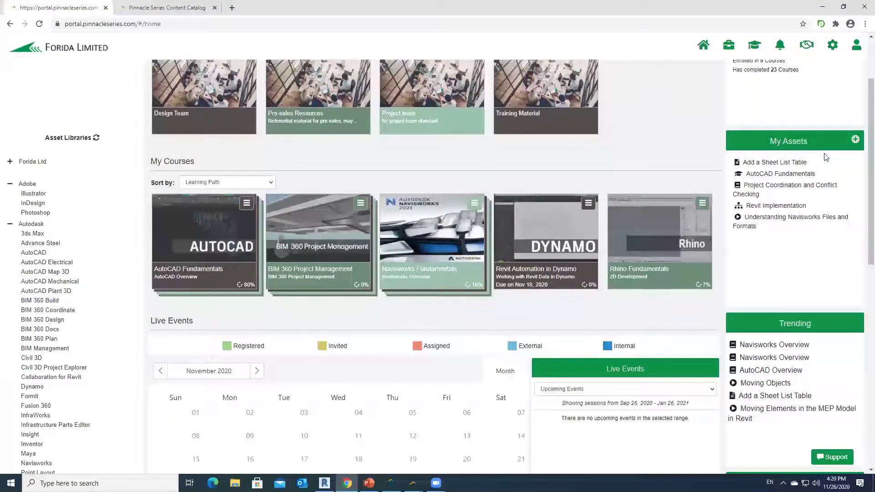
pyautogui.scroll(-3, 826, 157)
pyautogui.scroll(-1, 826, 157)
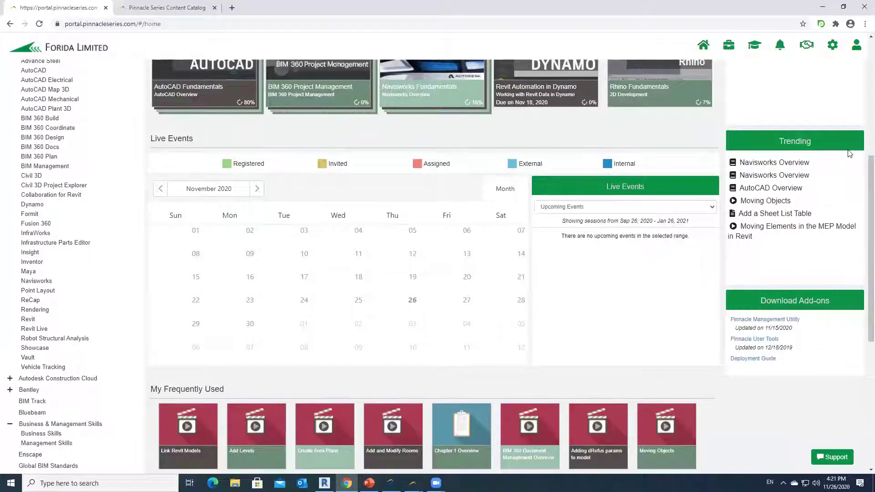
pyautogui.scroll(-3, 849, 153)
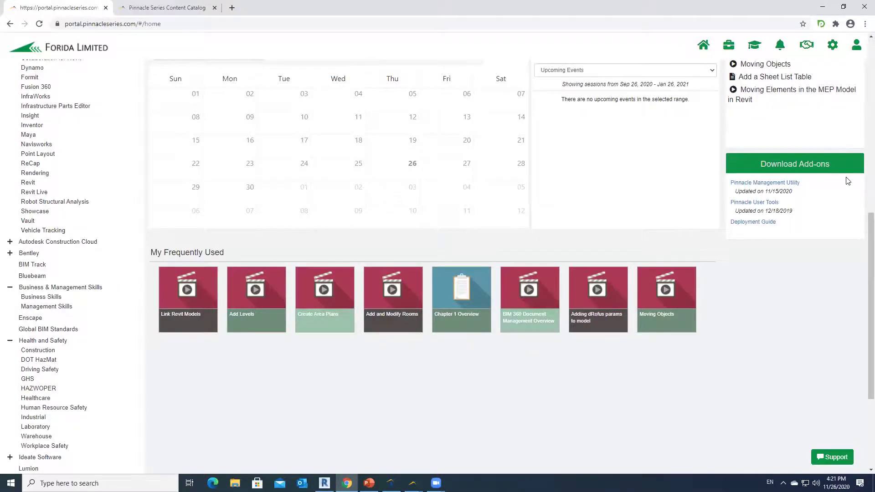
pyautogui.scroll(7, 848, 181)
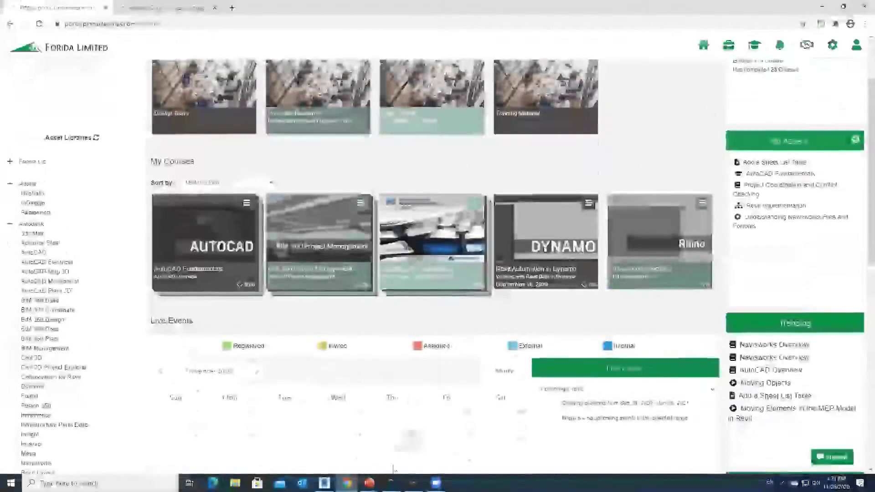
# Switch to the PowerPoint presentation, start the slide show from the What is Pinnacle Series? slide and advance it
pyautogui.click(369, 483)
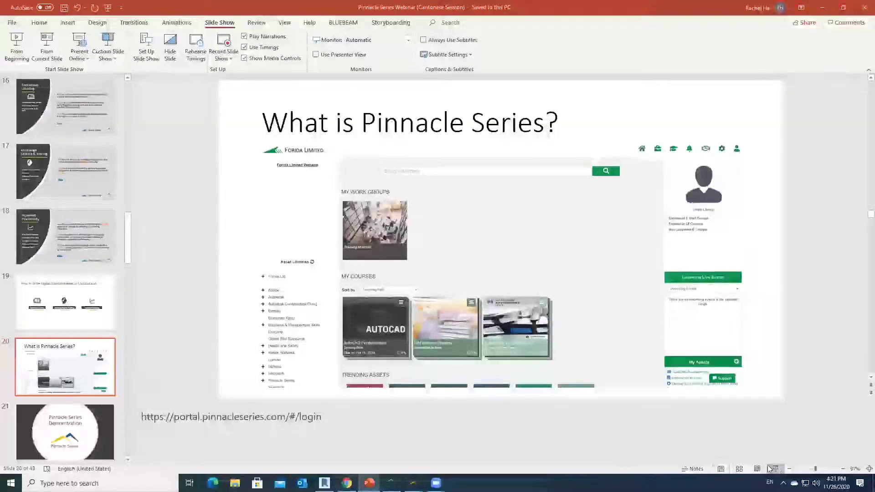
pyautogui.click(770, 469)
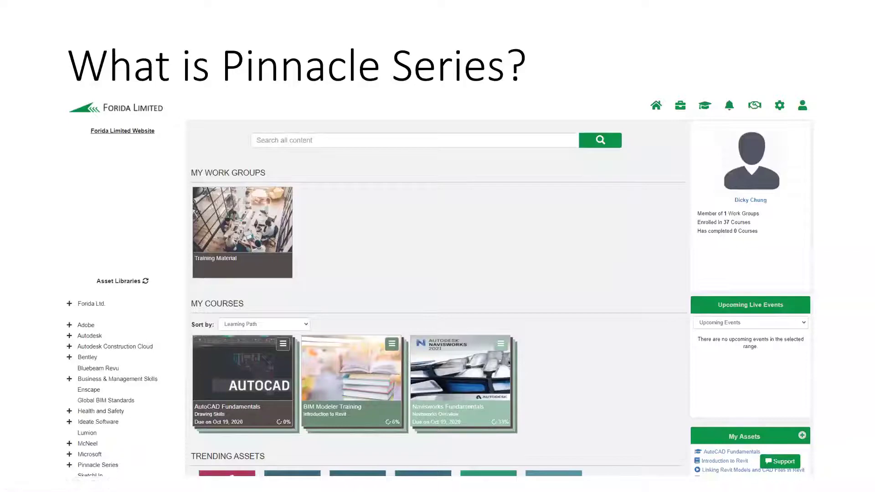
pyautogui.press('Right')
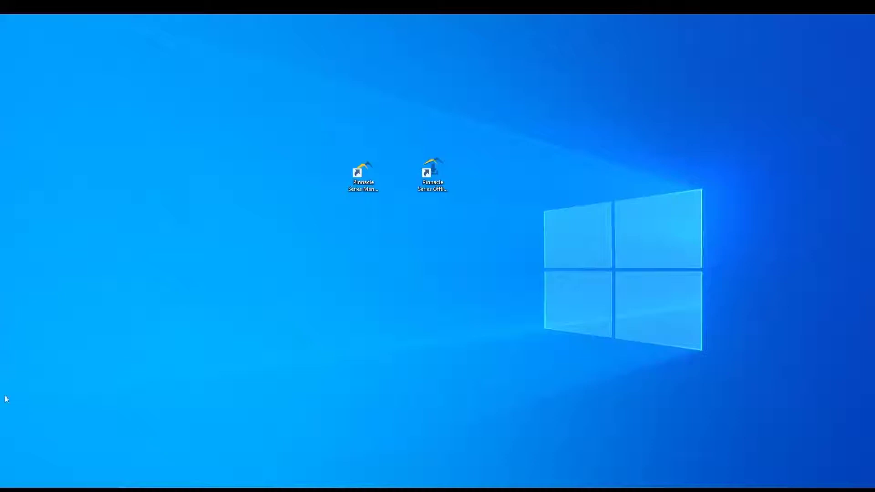
# Open Manage Content from the Pinnacle Series Management Utility and import the Revit Basic Training document into the Custom folder
pyautogui.click(373, 179)
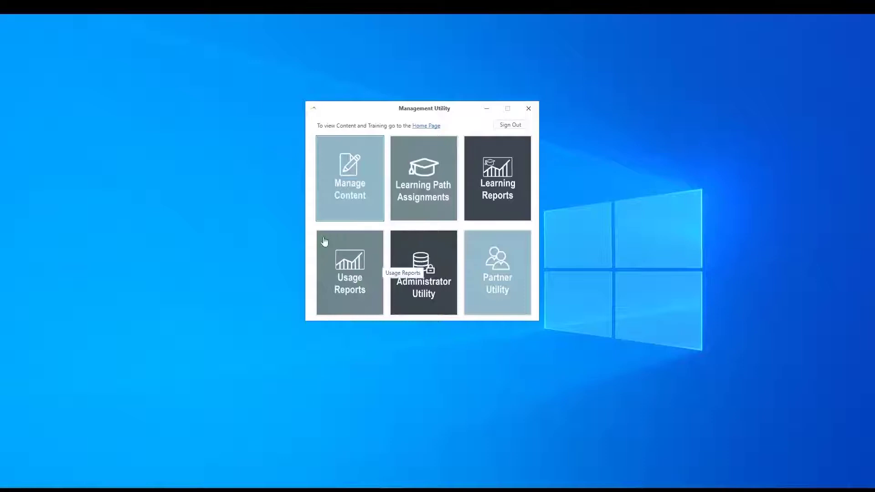
pyautogui.click(355, 178)
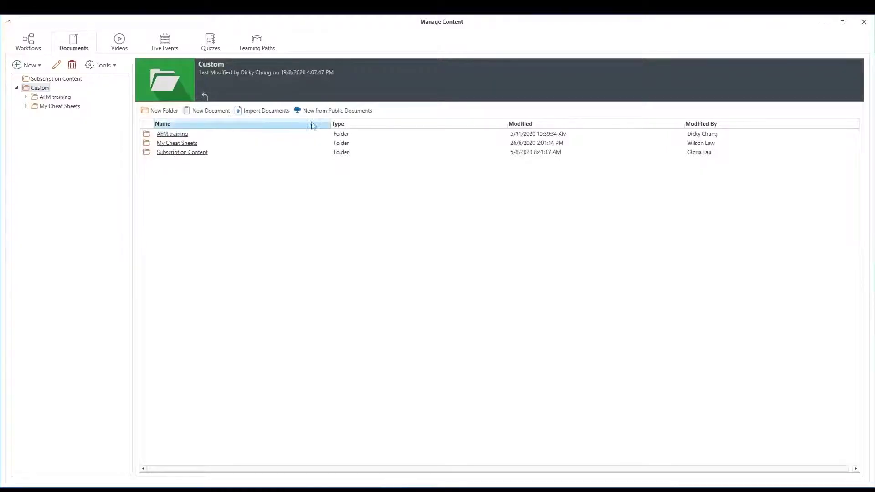
pyautogui.click(272, 113)
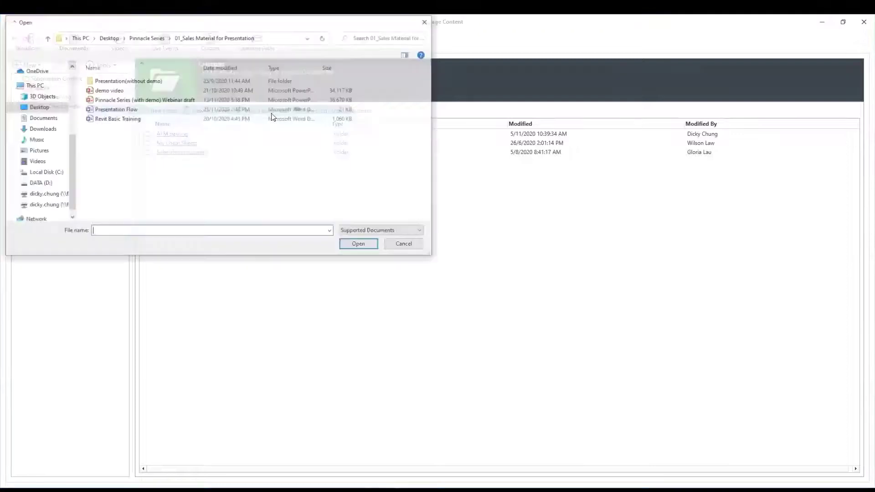
pyautogui.click(241, 122)
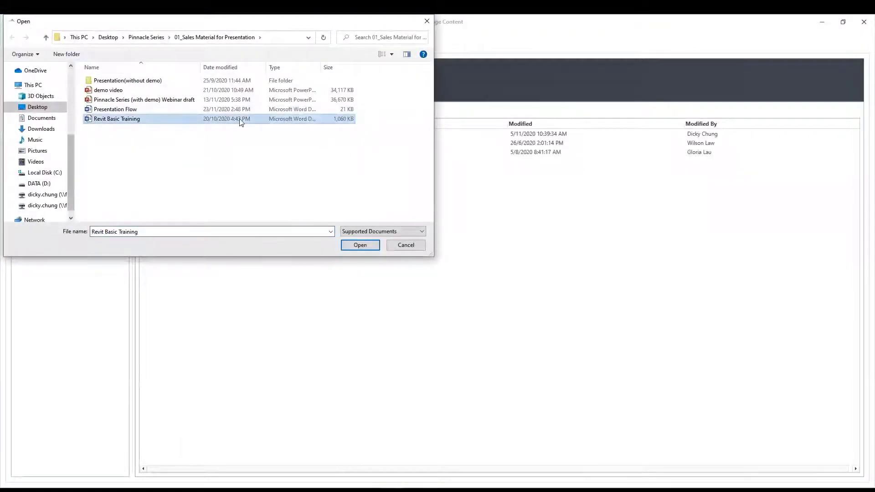
pyautogui.click(356, 246)
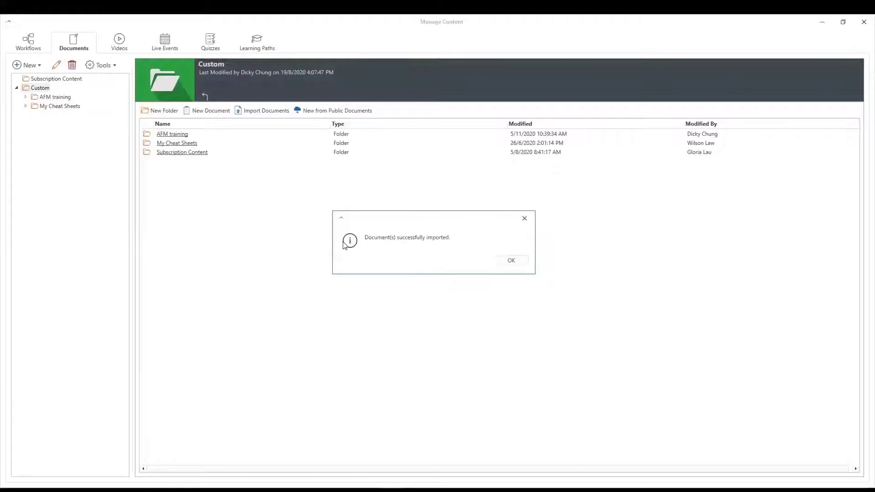
pyautogui.click(509, 263)
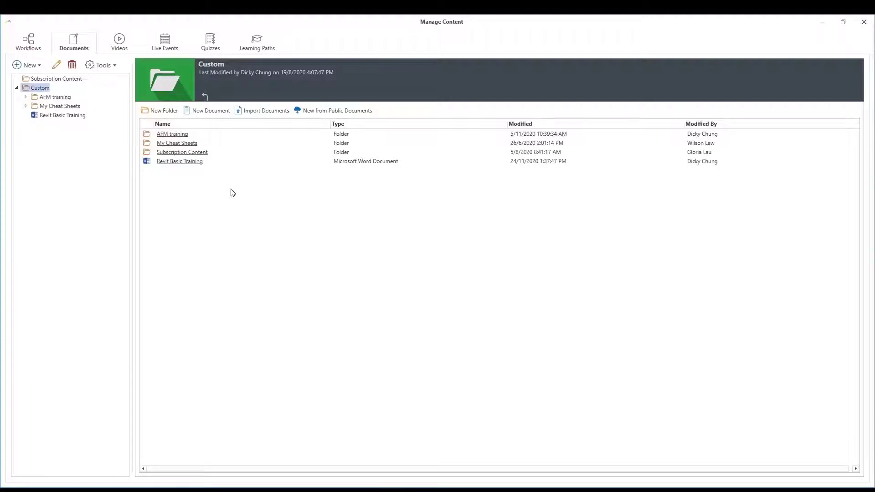
# Create a custom document from the public Revit 2020 Building Interior document Add Slab Edge to Sloped Floor/Slab
pyautogui.click(360, 111)
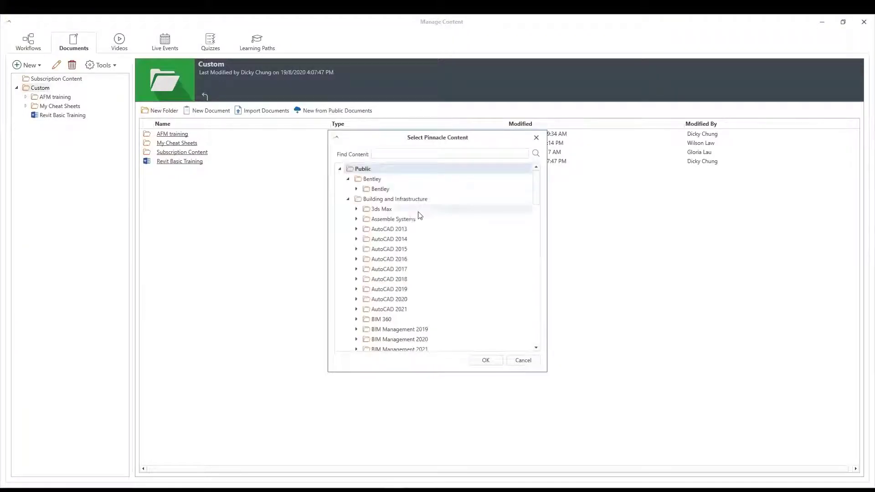
pyautogui.moveTo(536, 190); pyautogui.dragTo(541, 314)
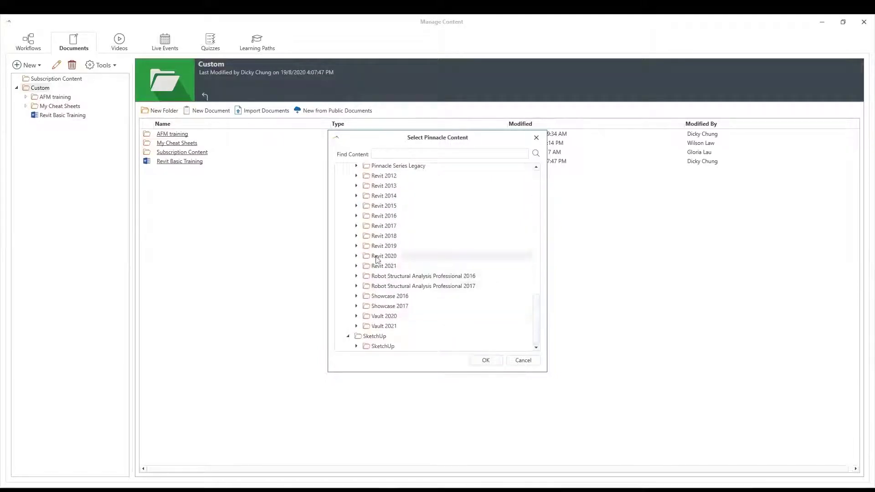
pyautogui.click(357, 255)
pyautogui.scroll(-3, 367, 258)
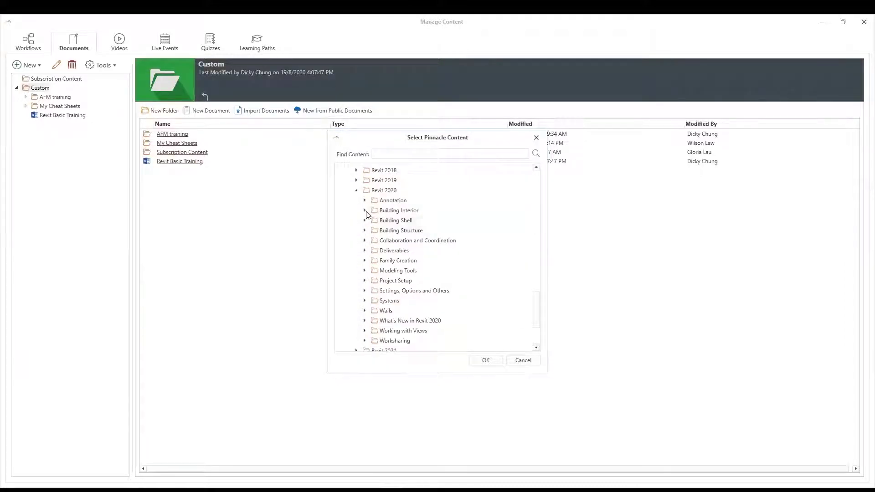
pyautogui.click(365, 211)
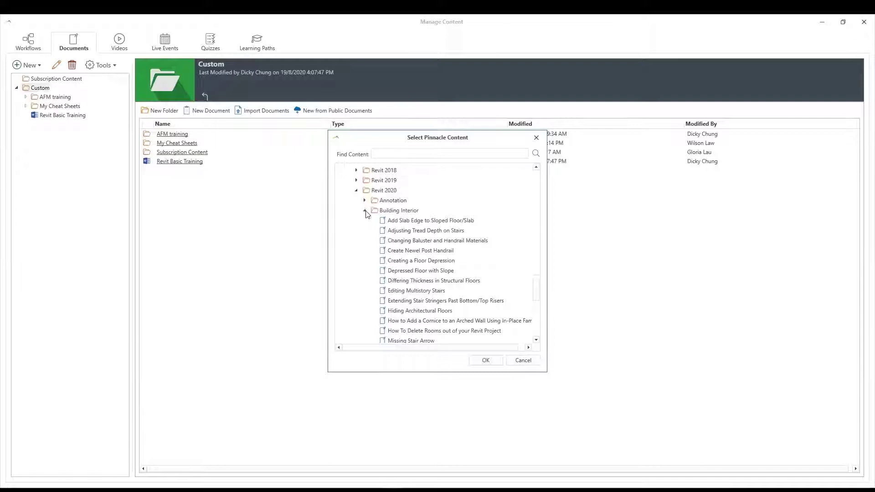
pyautogui.click(419, 221)
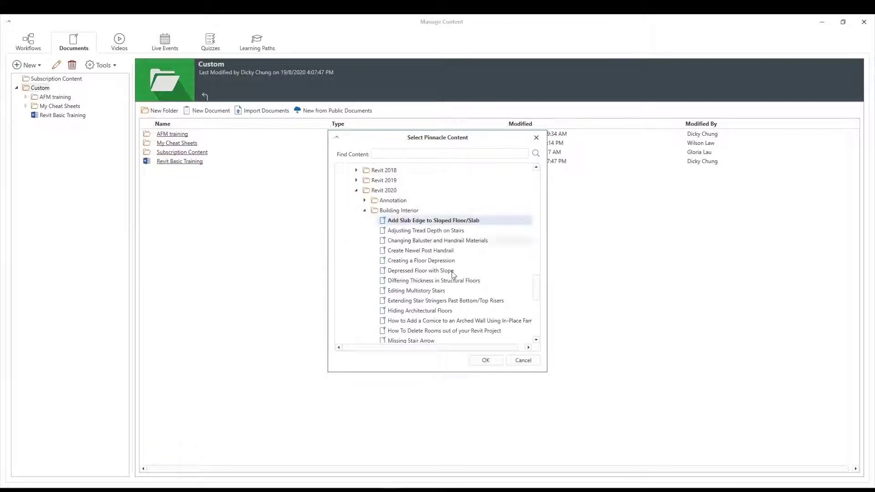
pyautogui.click(486, 361)
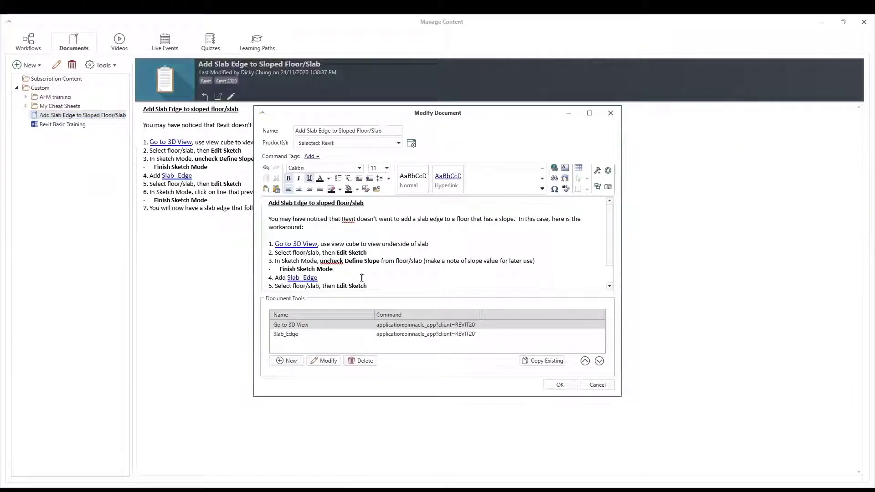
# Add Revit 2019 to the products assigned to the Add Slab Edge to Sloped Floor/Slab document
pyautogui.click(386, 134)
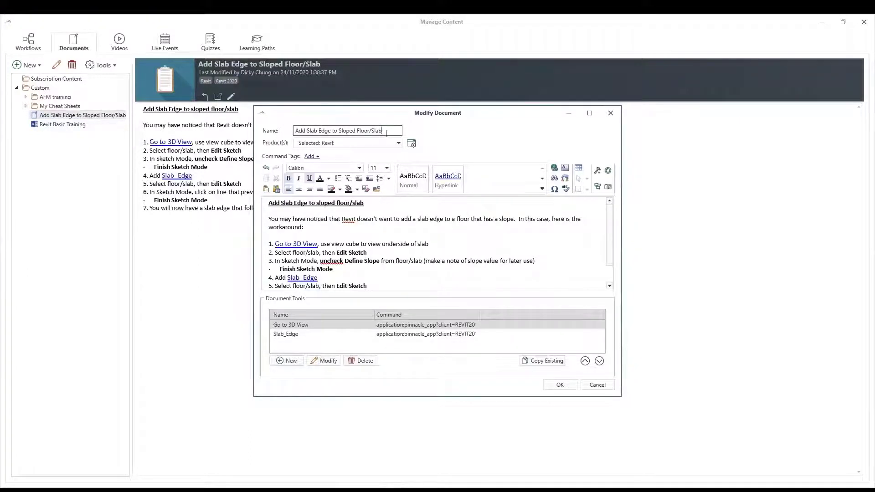
pyautogui.click(398, 145)
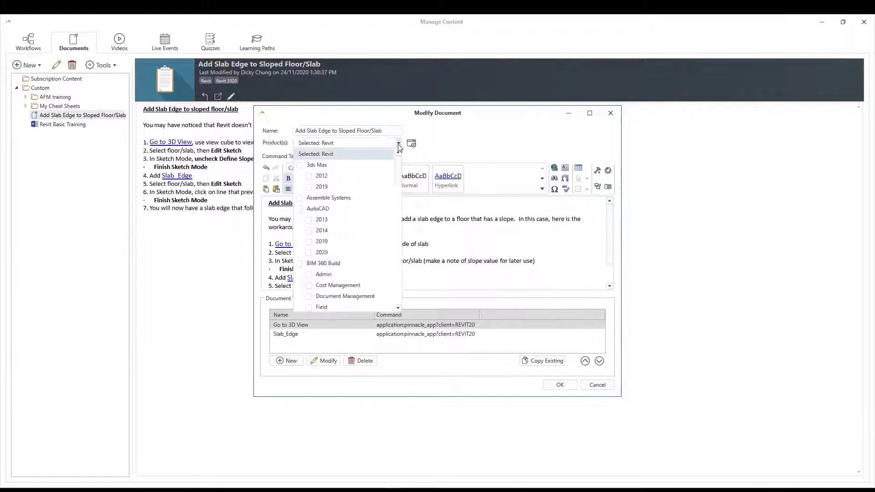
pyautogui.moveTo(398, 168); pyautogui.dragTo(400, 278)
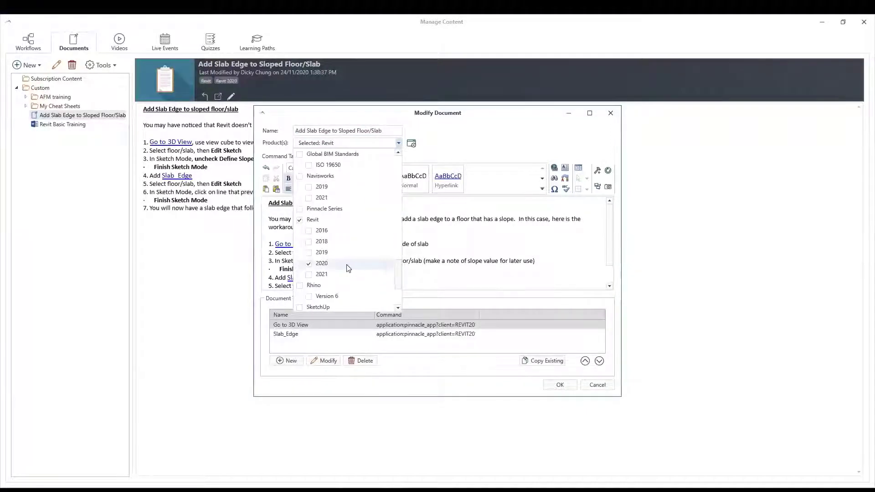
pyautogui.click(385, 144)
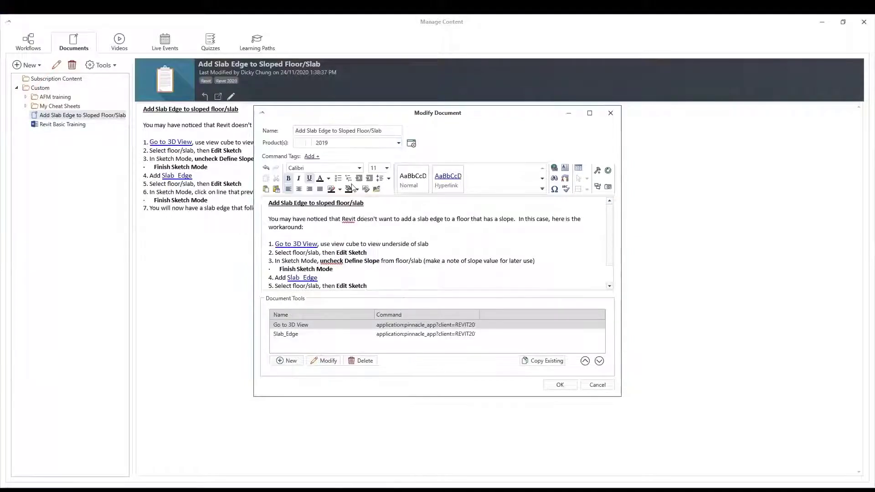
pyautogui.click(398, 144)
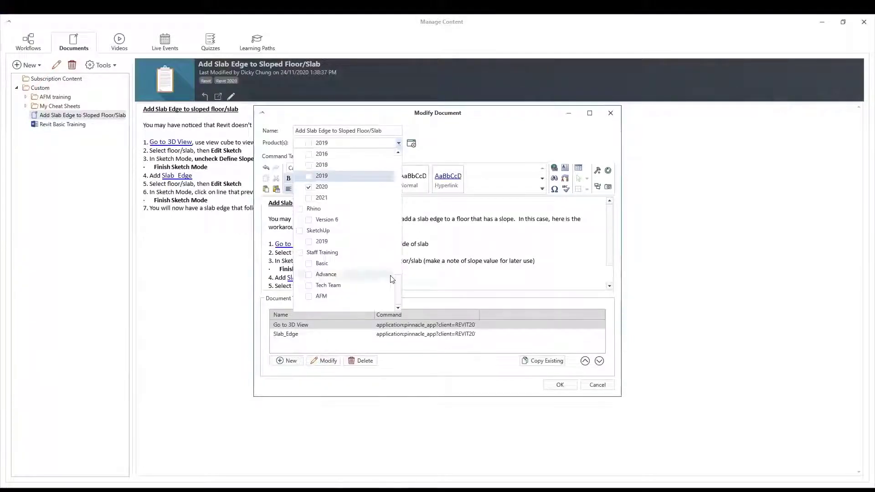
pyautogui.click(308, 176)
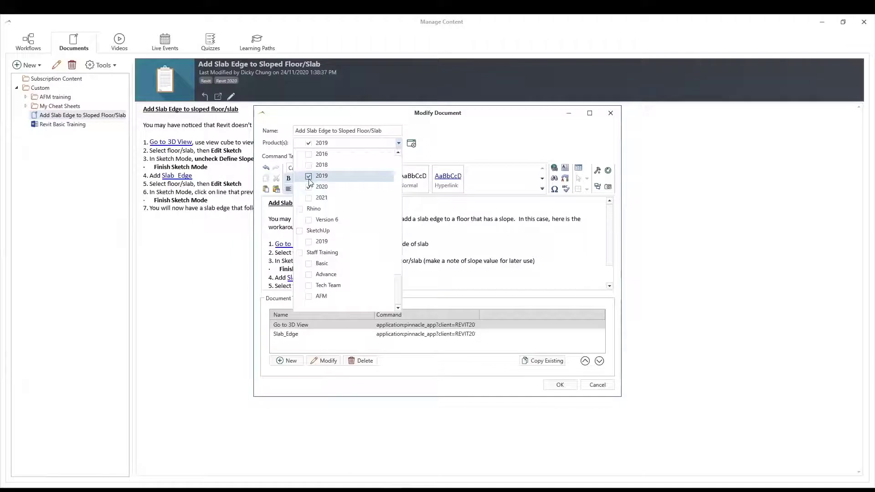
pyautogui.click(457, 147)
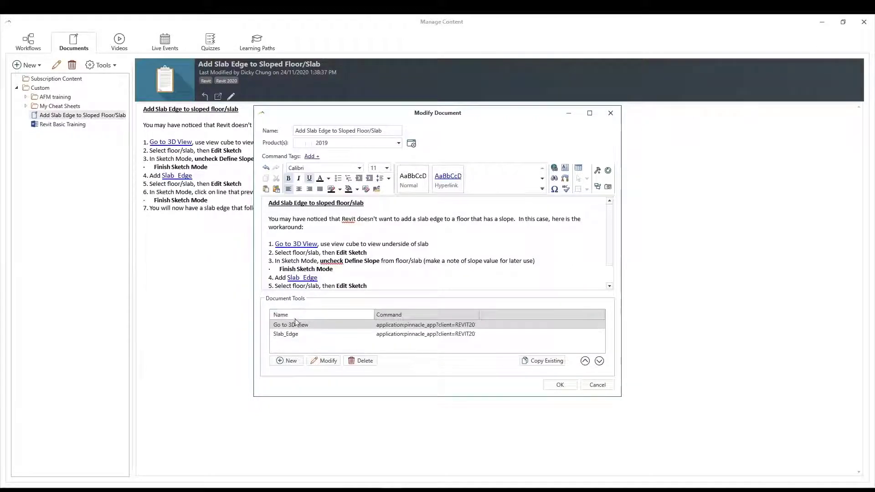
# Review the Go to 3D View tool's type options and Revit command selection, and close the document editor without saving
pyautogui.click(323, 361)
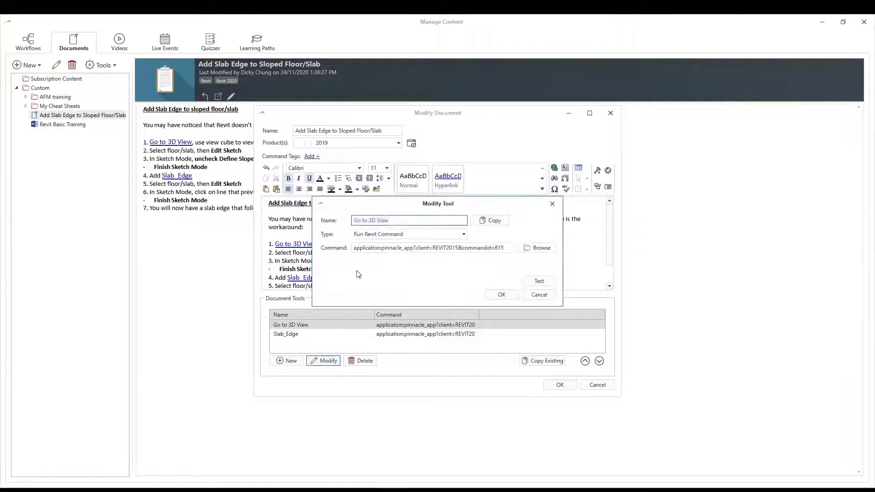
pyautogui.click(376, 236)
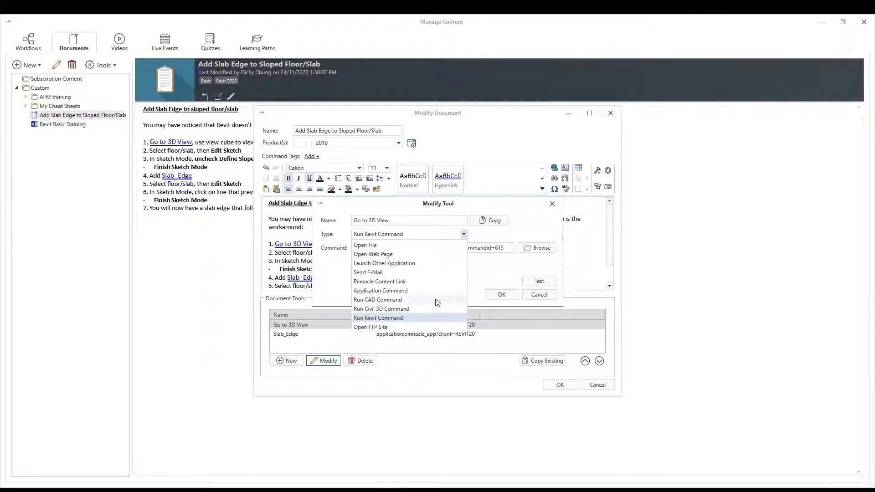
pyautogui.click(487, 238)
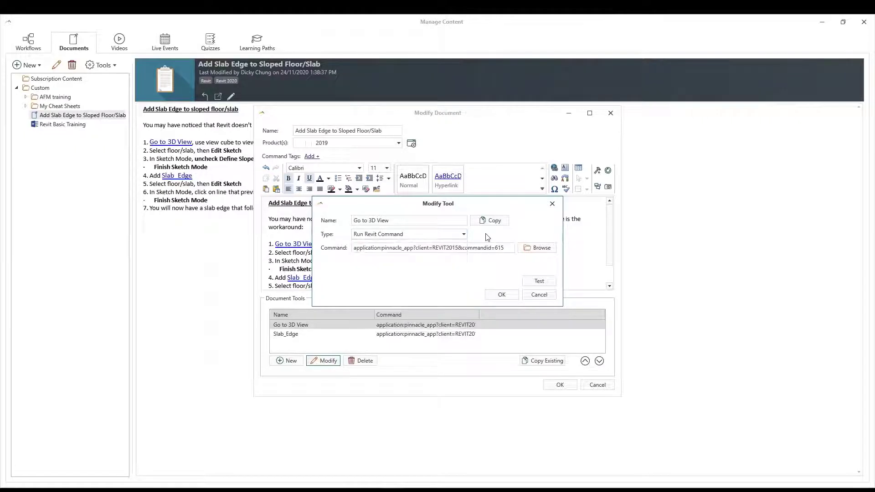
pyautogui.click(534, 250)
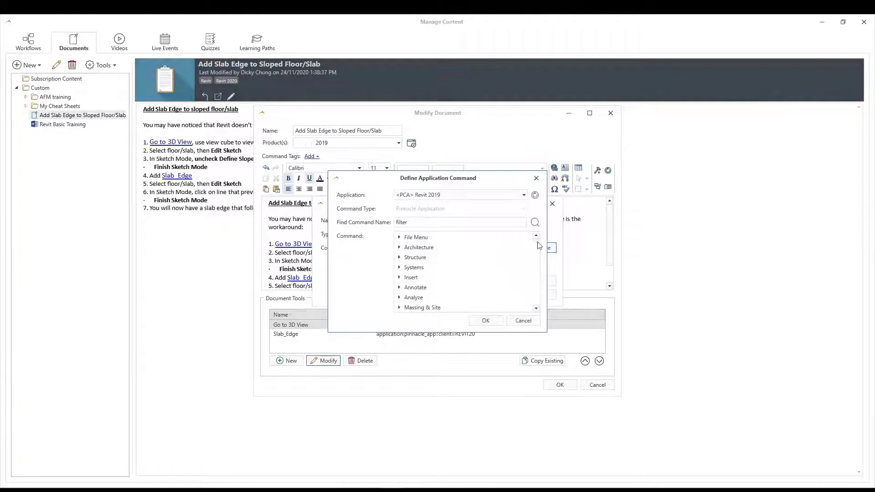
pyautogui.scroll(3, 538, 266)
pyautogui.scroll(-2, 538, 266)
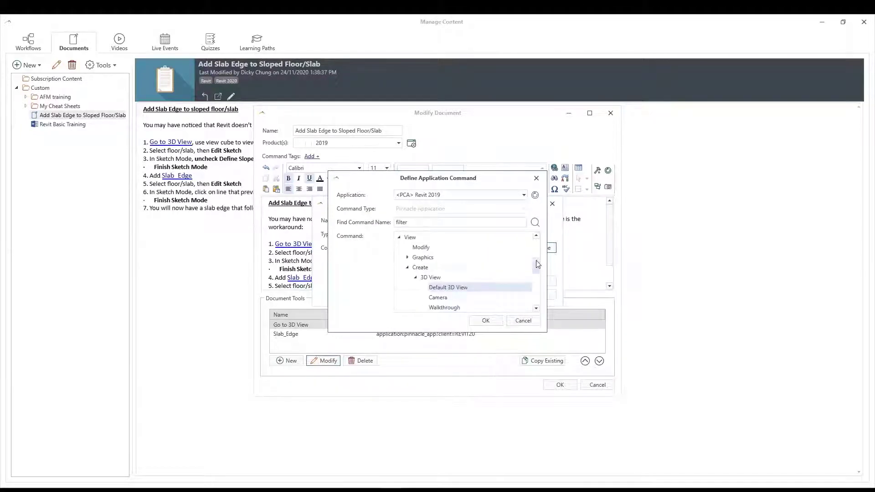
pyautogui.click(522, 320)
pyautogui.click(533, 298)
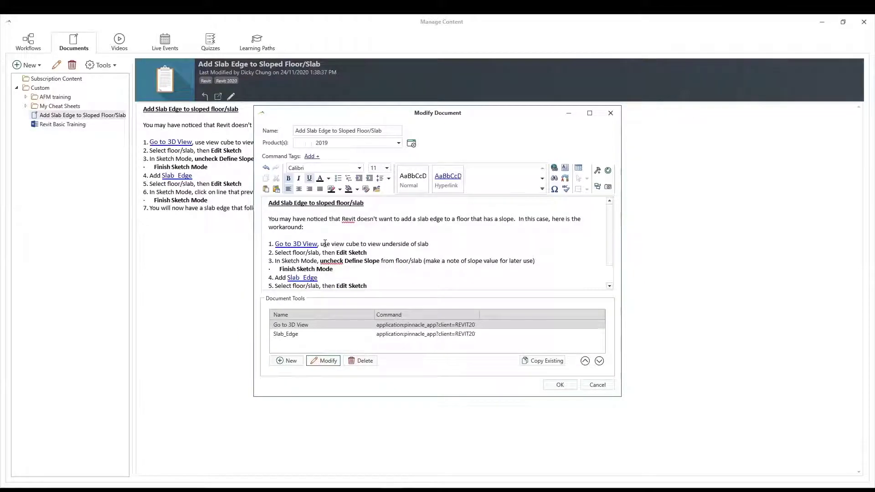
pyautogui.click(594, 386)
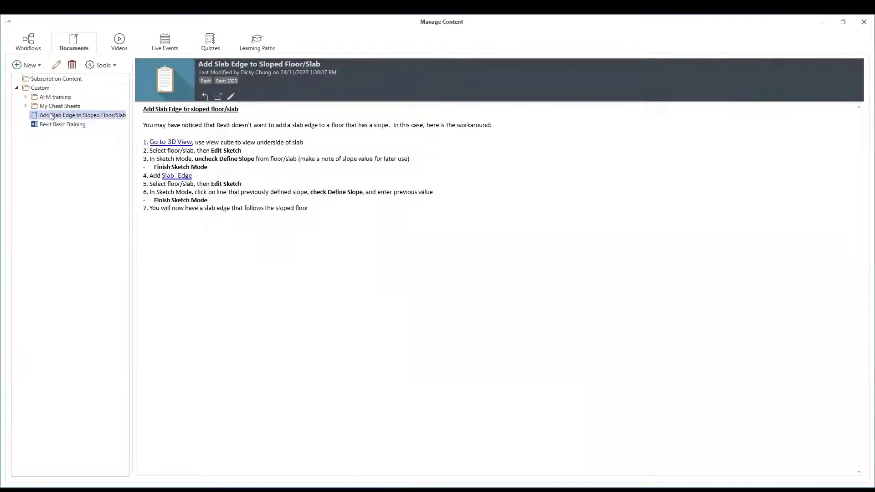
# Move the Add Slab Edge to Sloped Floor/Slab document into the My Cheat Sheets folder and display the Custom folder
pyautogui.moveTo(50, 115); pyautogui.dragTo(67, 105)
pyautogui.click(38, 67)
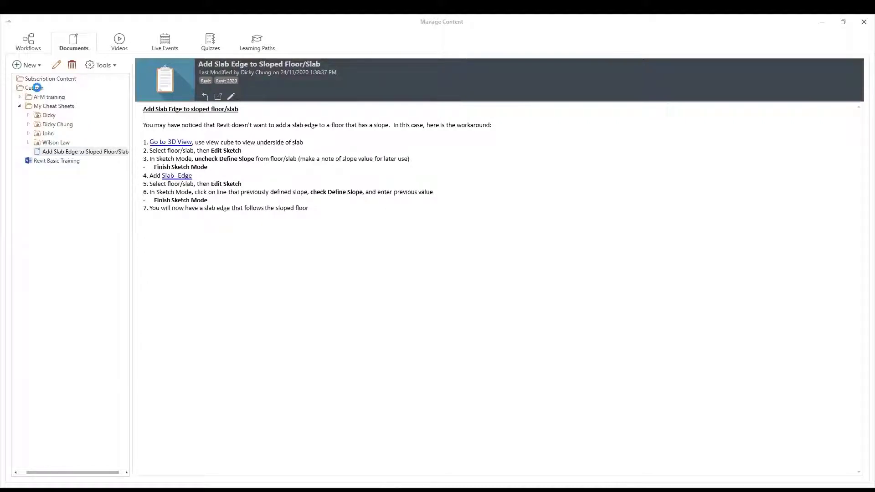
pyautogui.click(36, 87)
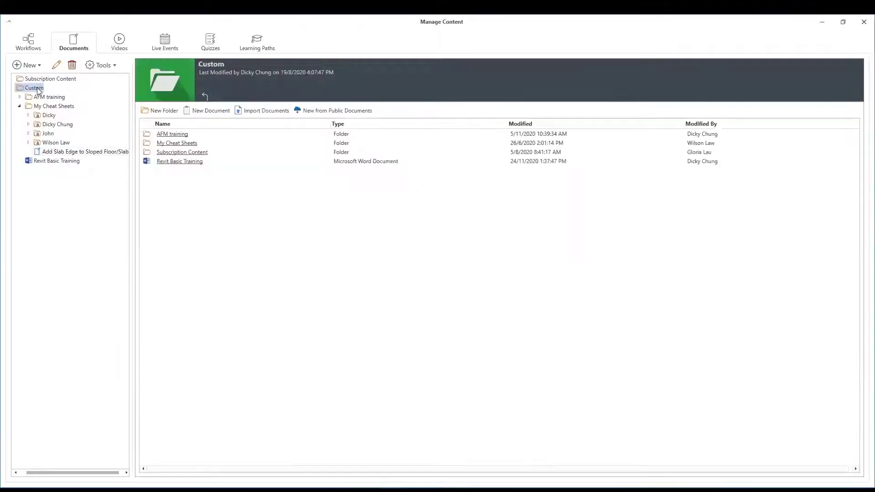
pyautogui.click(27, 65)
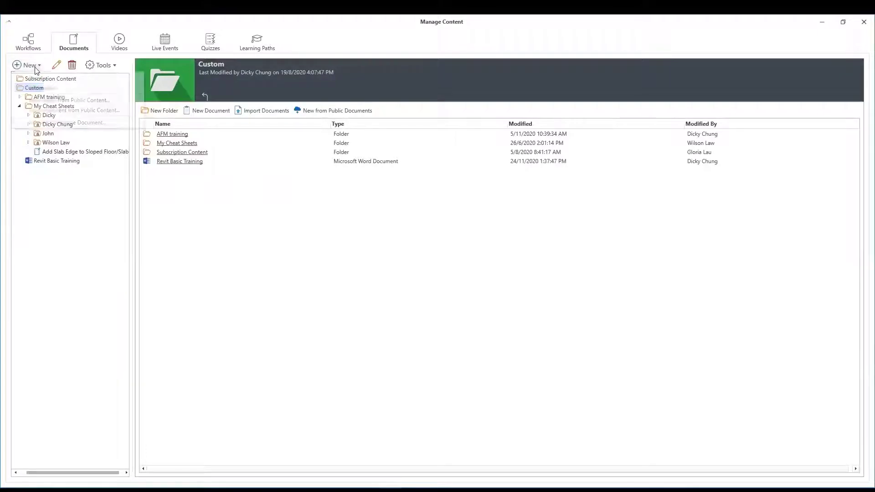
pyautogui.click(39, 78)
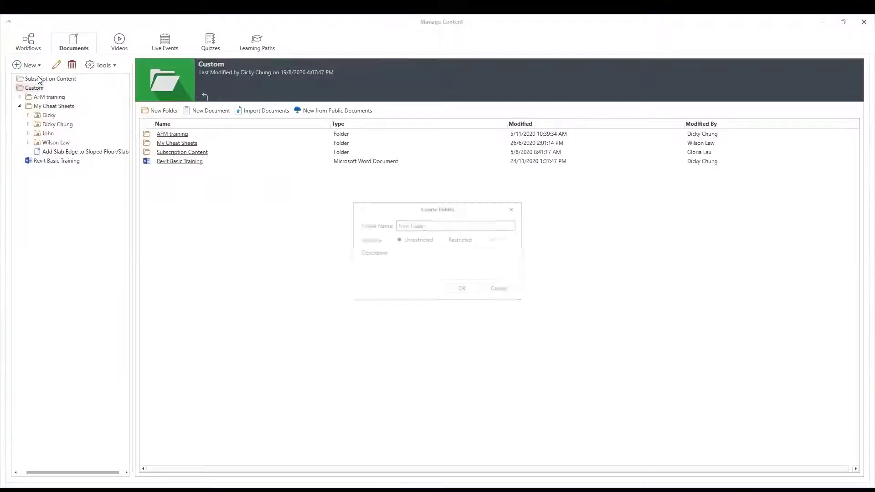
pyautogui.click(499, 289)
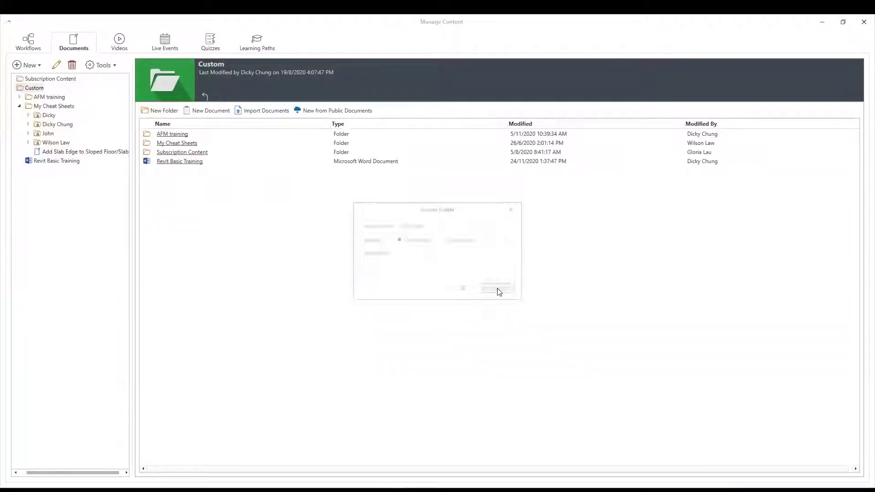
# Start a new custom video named Pinnacle Series Guildline and assign it to the Pinnacle Series product
pyautogui.click(120, 44)
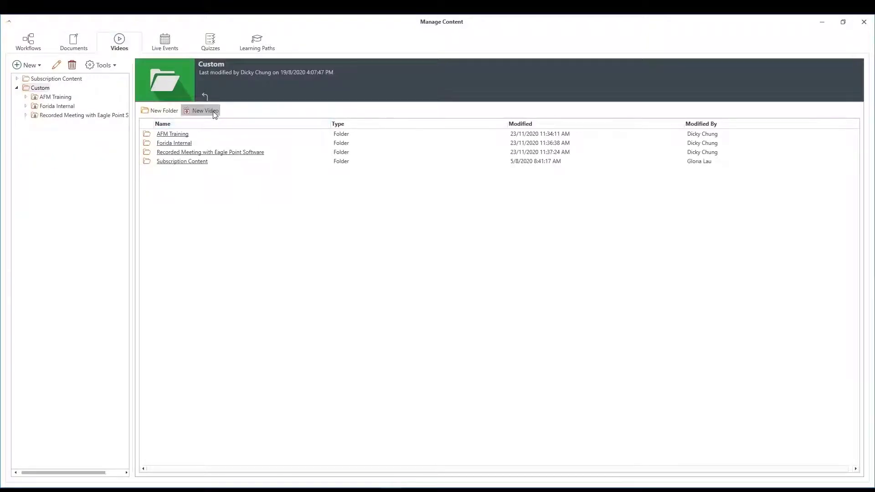
pyautogui.click(213, 111)
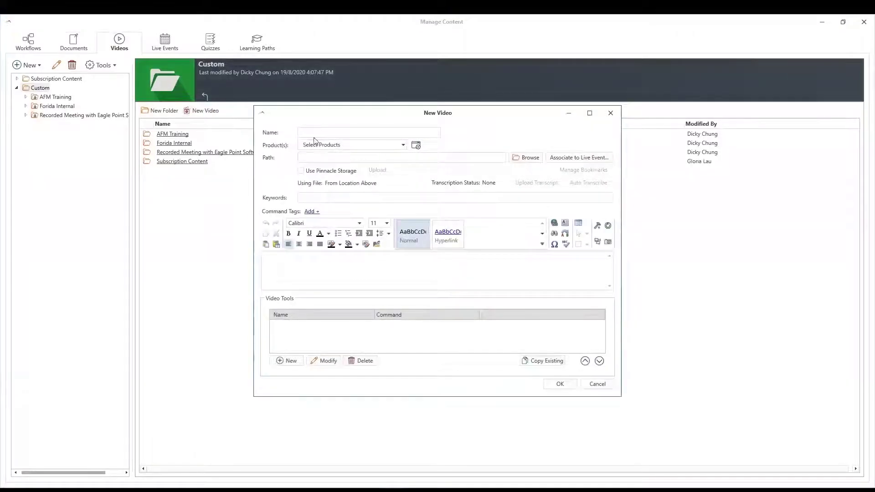
pyautogui.write('Pinnacle Series Guildline')
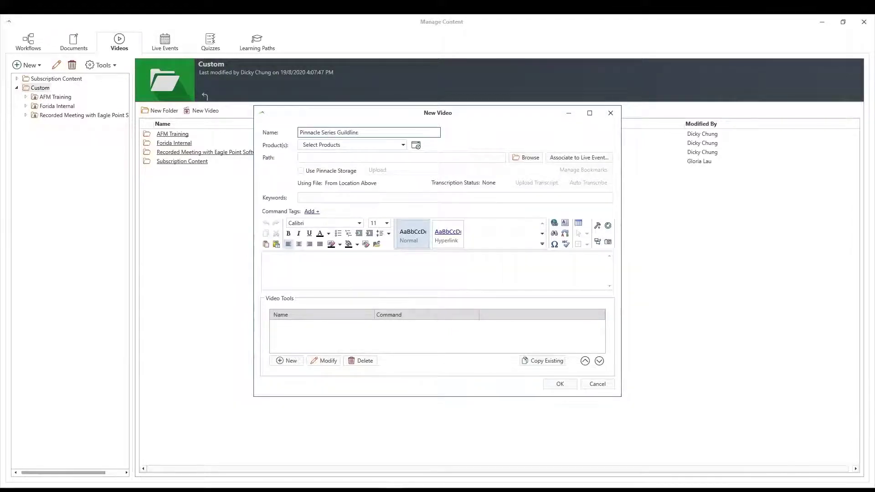
pyautogui.click(403, 145)
pyautogui.moveTo(403, 165); pyautogui.dragTo(401, 267)
pyautogui.click(303, 222)
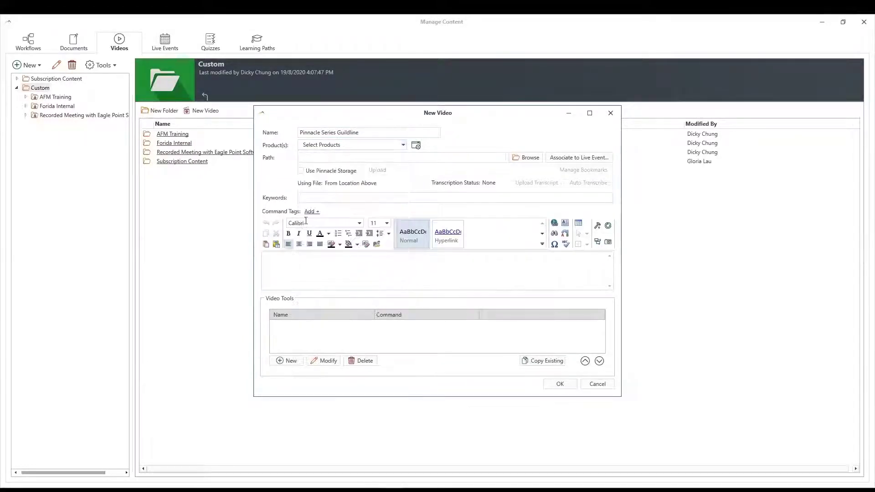
pyautogui.click(404, 145)
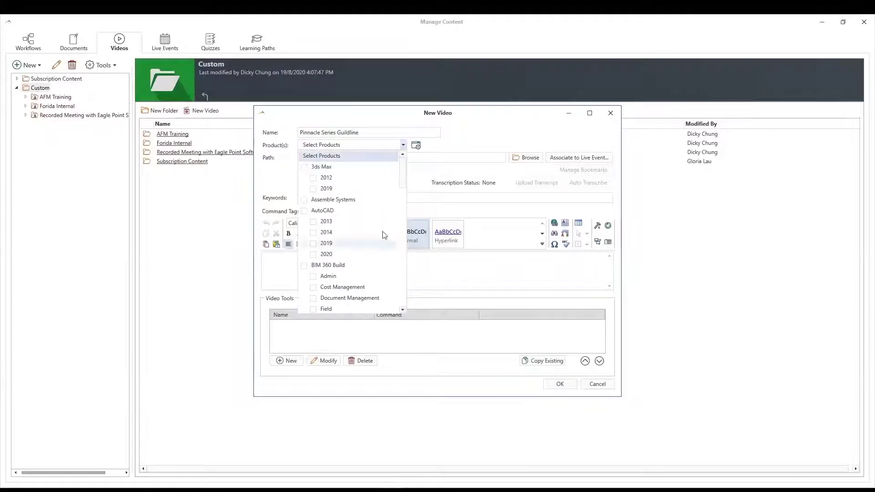
pyautogui.moveTo(402, 186); pyautogui.dragTo(403, 280)
pyautogui.click(304, 266)
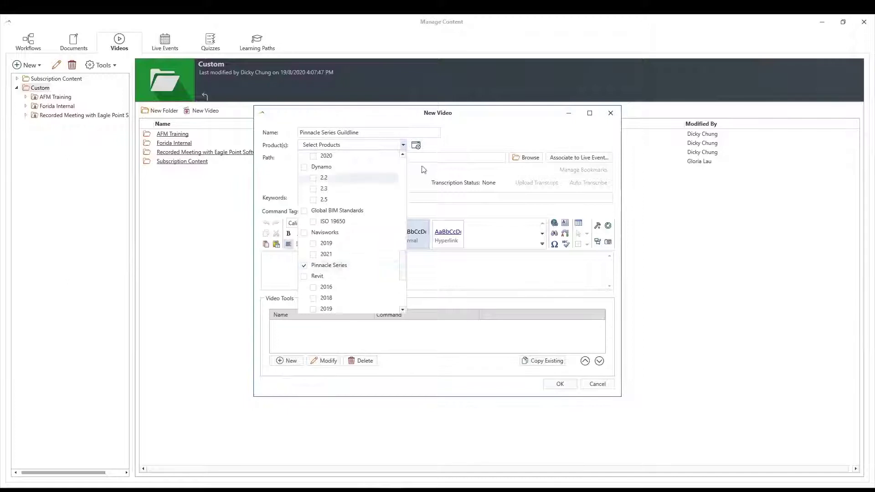
pyautogui.click(458, 145)
# Set the Demonstration MP4 from the 01_Sales Material for Presentation folder as the video file and upload it to Pinnacle storage
pyautogui.click(530, 158)
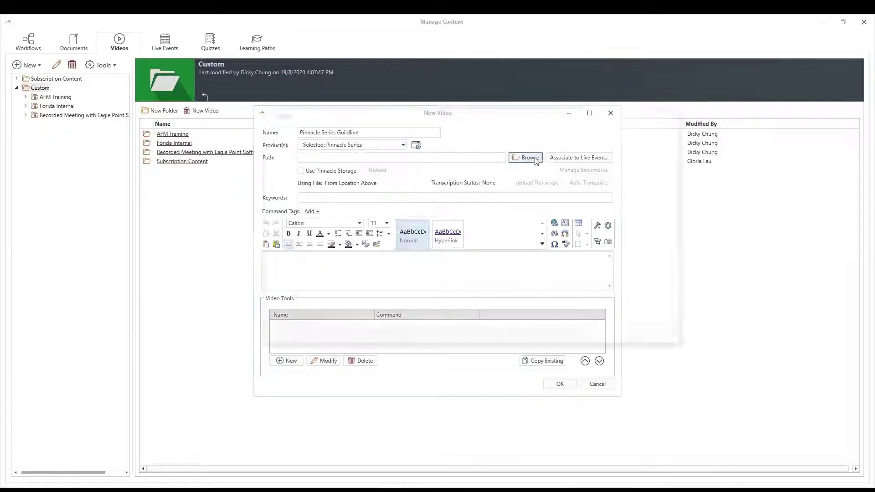
pyautogui.click(460, 186)
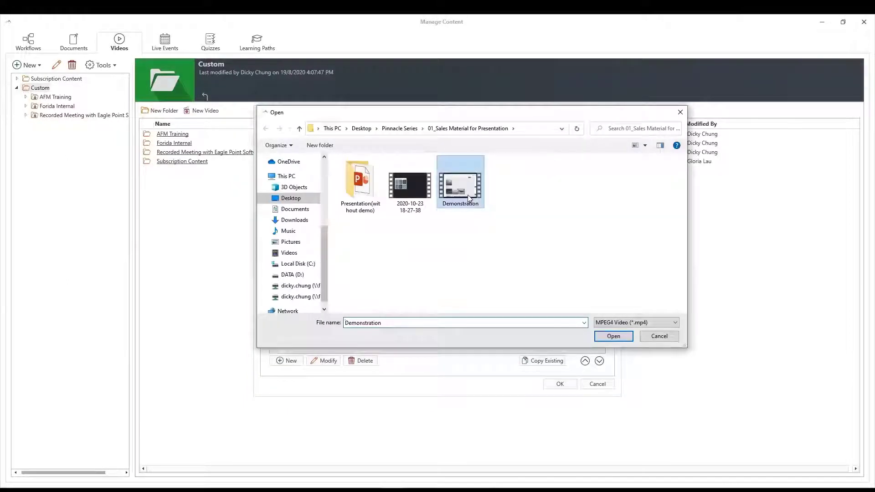
pyautogui.click(615, 337)
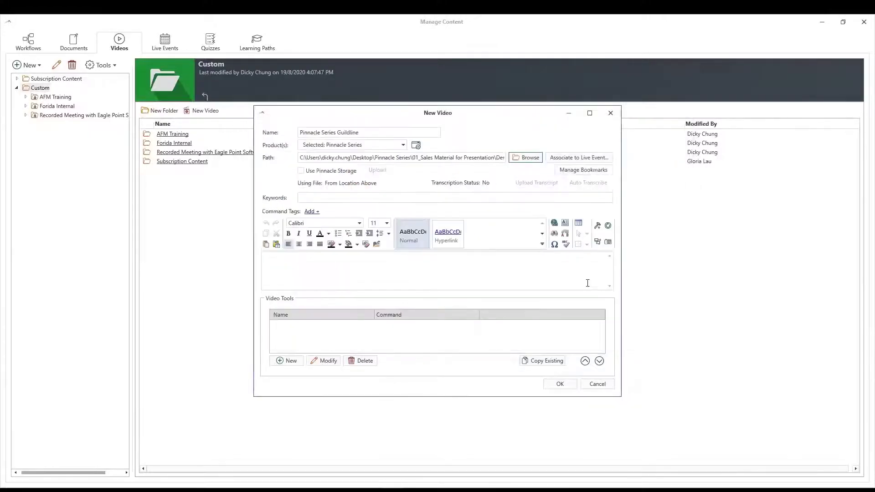
pyautogui.click(301, 172)
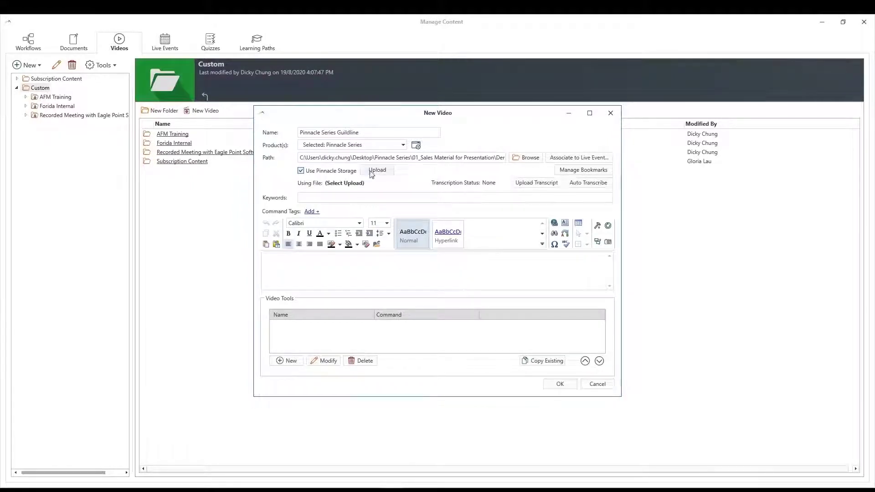
pyautogui.click(371, 172)
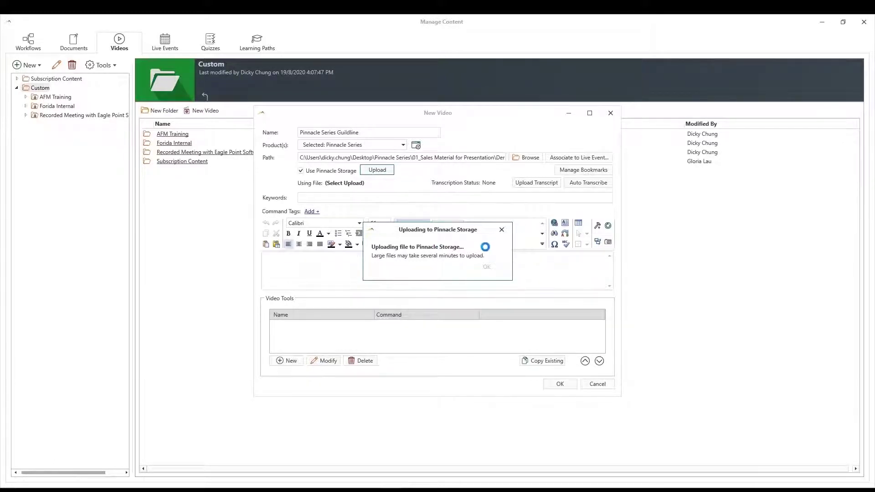
# Request automatic creation of a transcript/caption file for the uploaded video
pyautogui.click(586, 189)
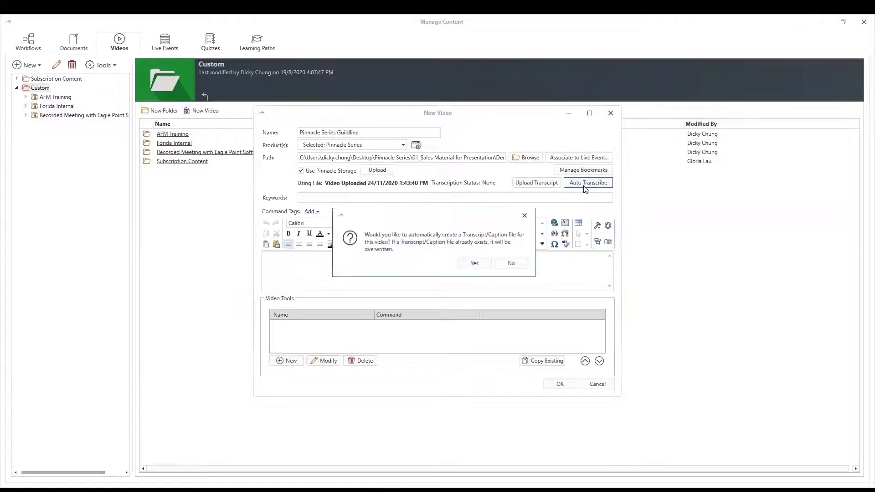
pyautogui.click(475, 264)
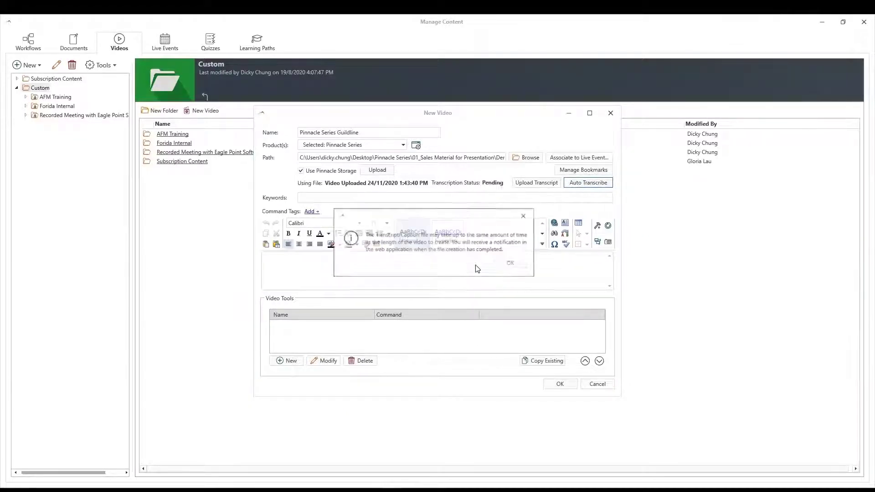
pyautogui.click(514, 263)
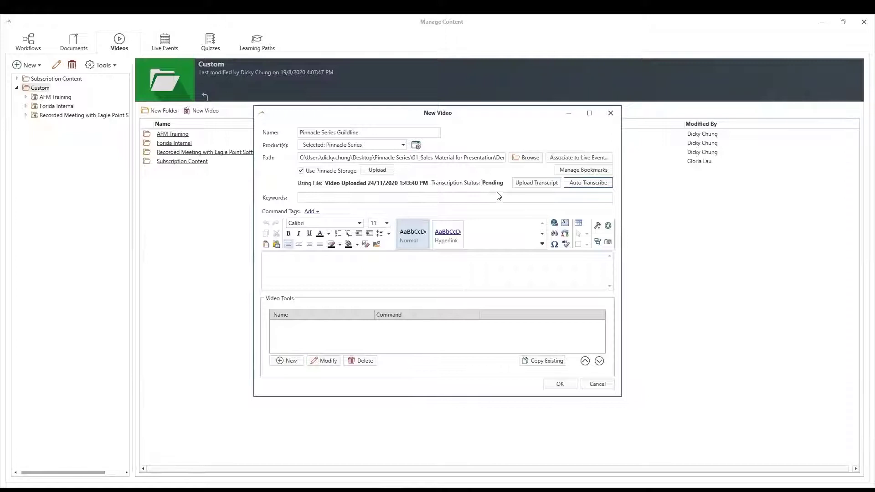
# Add a bookmark named Portal UI to the video at position 02:00
pyautogui.click(575, 173)
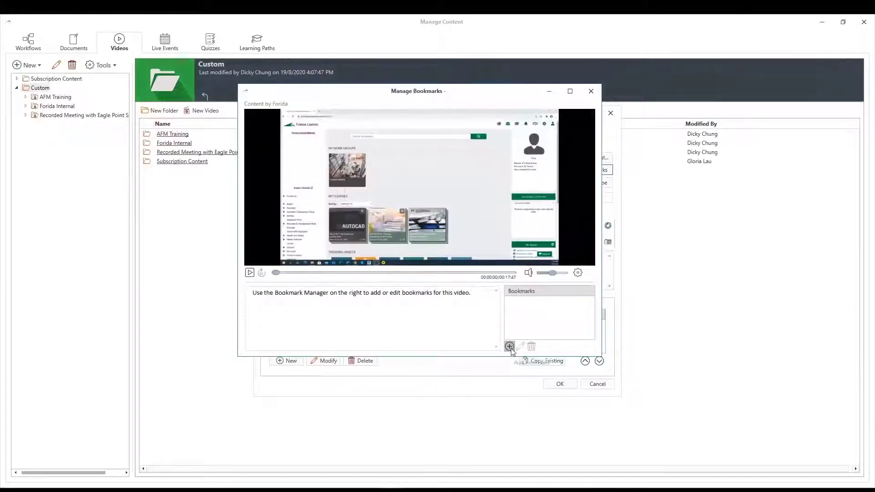
pyautogui.click(509, 347)
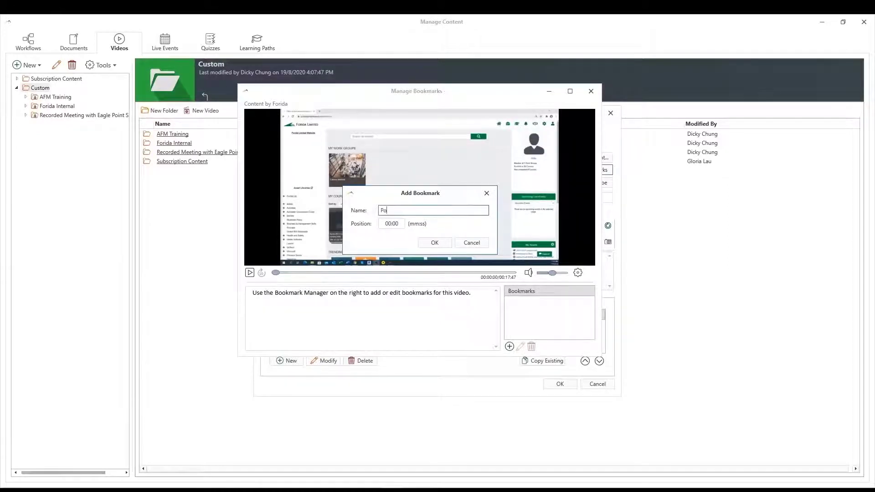
pyautogui.write('al UI')
pyautogui.click(391, 224)
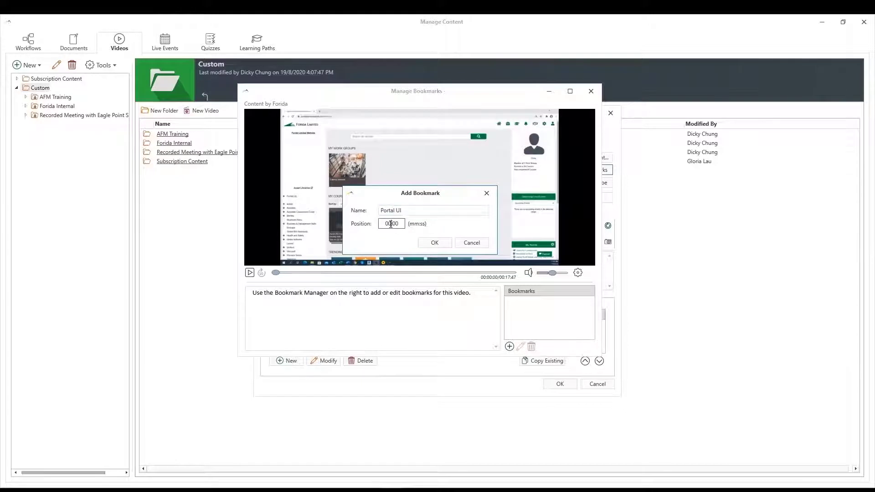
pyautogui.doubleClick(391, 224)
pyautogui.write('02')
pyautogui.click(435, 244)
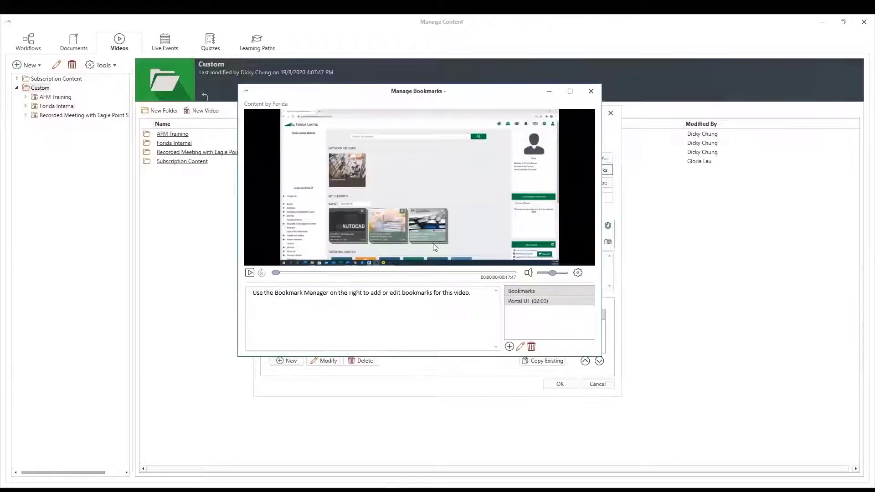
# Check the Portal UI bookmark in the video preview, close the bookmark manager and save the new video
pyautogui.click(526, 302)
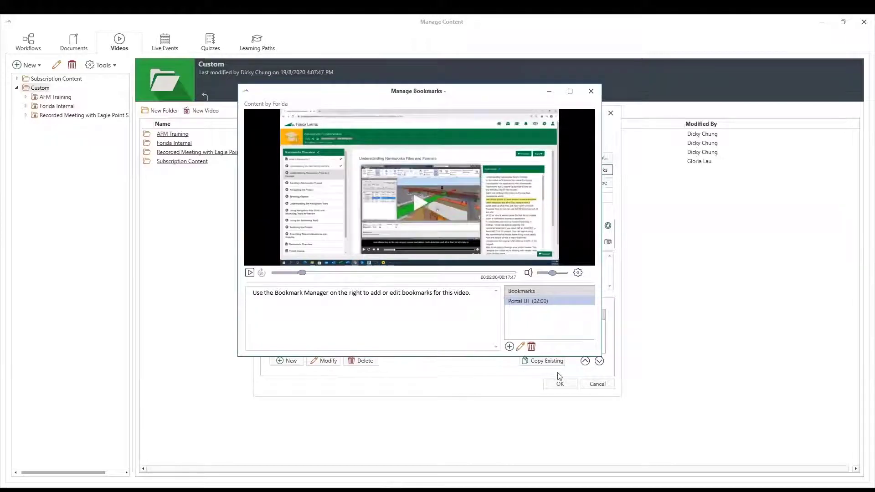
pyautogui.click(589, 92)
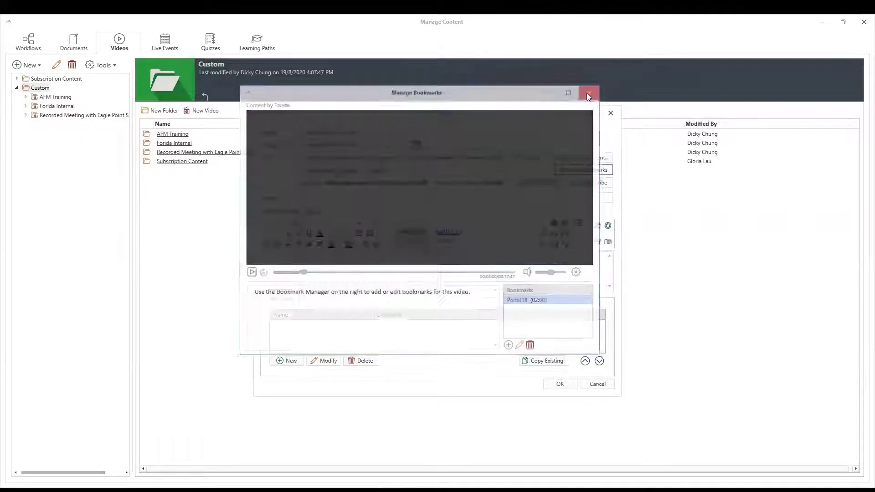
pyautogui.click(562, 385)
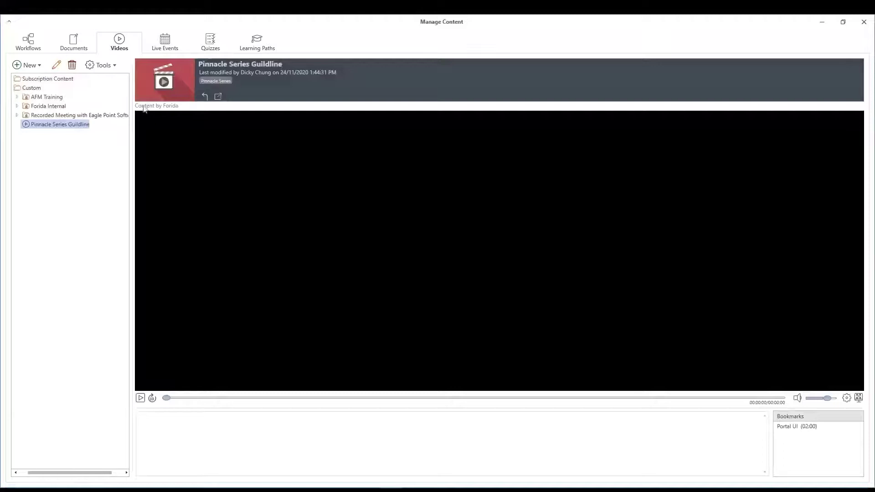
# Examine the custom learning paths in BIM Coordinator Training and the course list of the Global BIM Standards learning path
pyautogui.click(262, 42)
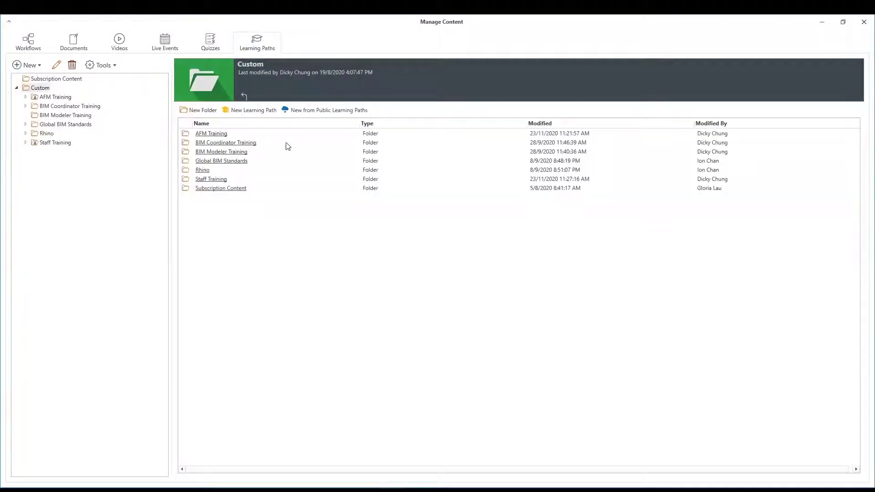
pyautogui.click(25, 107)
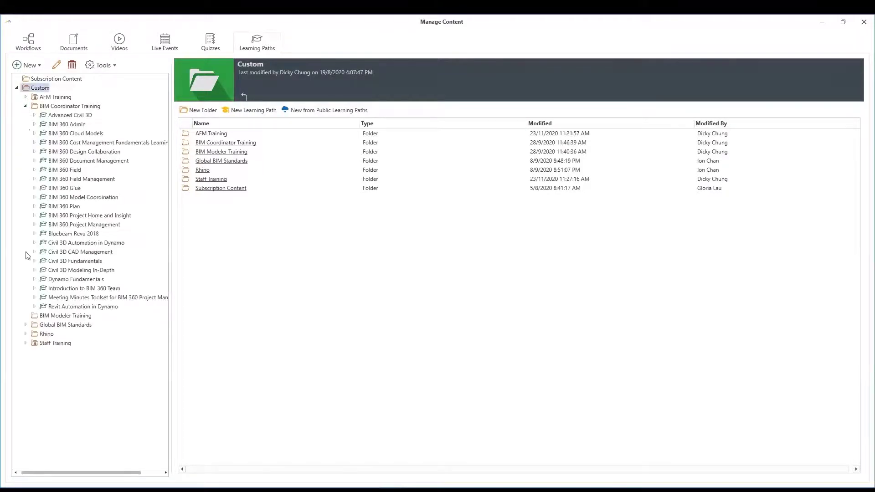
pyautogui.click(26, 325)
pyautogui.click(34, 334)
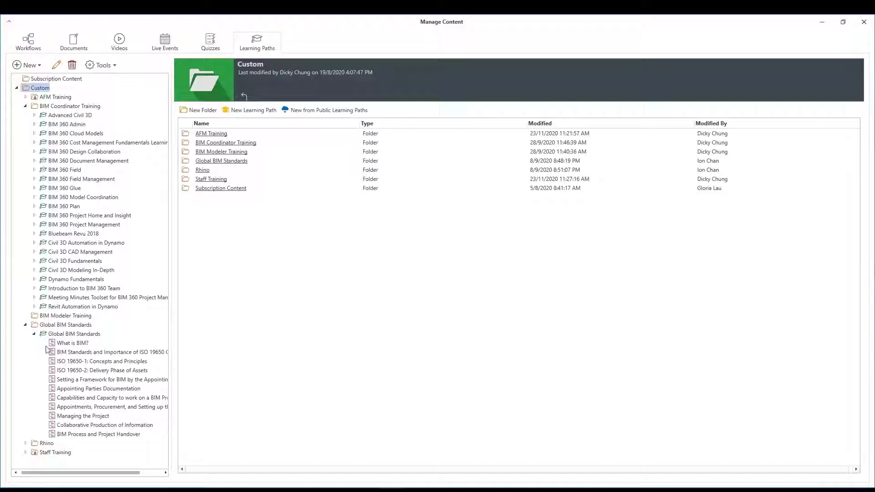
pyautogui.click(56, 334)
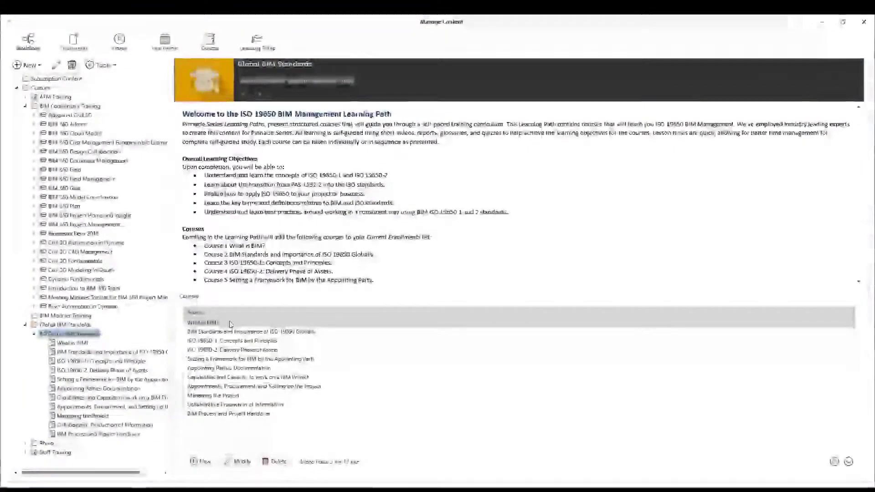
pyautogui.click(243, 345)
pyautogui.click(239, 369)
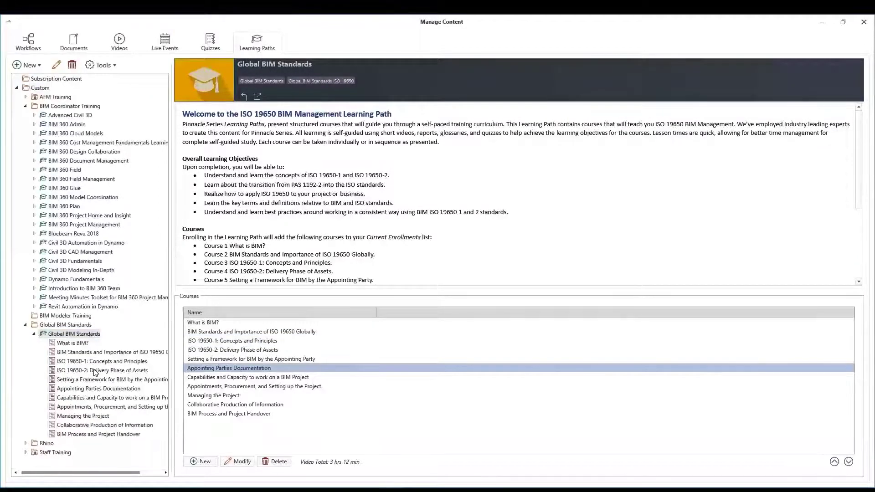
# Review the description, content items and learning tags of the BIM Standards and Importance of ISO 19650 Globally course
pyautogui.click(91, 353)
pyautogui.click(93, 356)
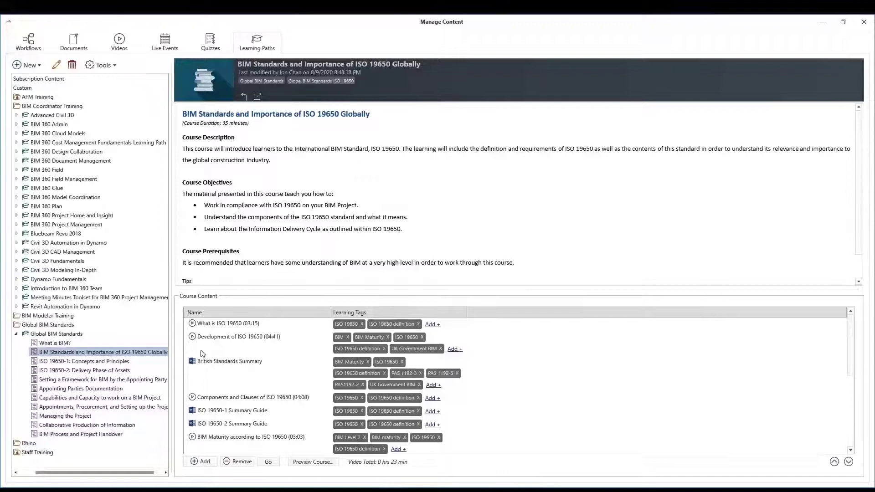
pyautogui.scroll(-3, 191, 370)
pyautogui.scroll(-3, 190, 372)
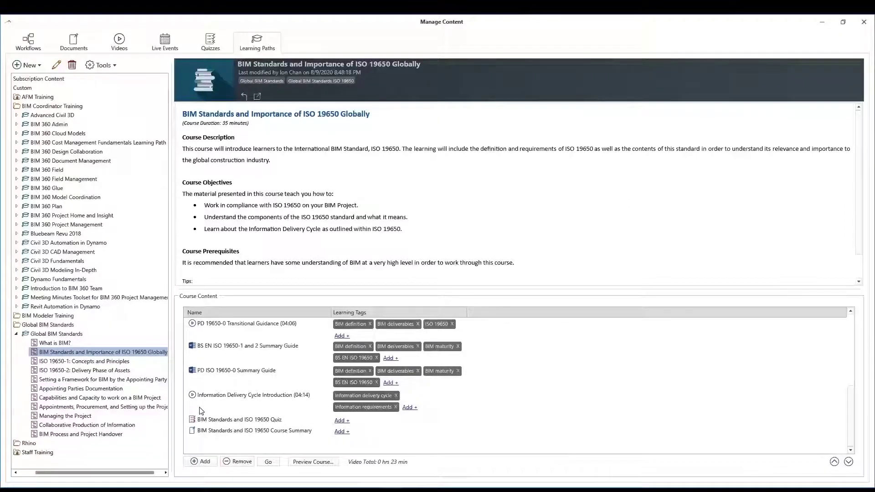
# Create a new course named Pinnacle Series Guildline for the Pinnacle Series product in the Global BIM Standards learning path
pyautogui.click(28, 67)
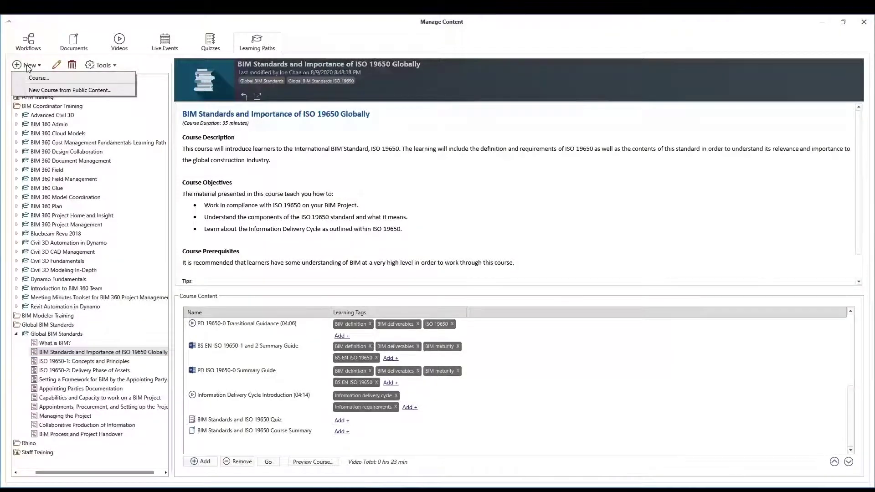
pyautogui.click(32, 77)
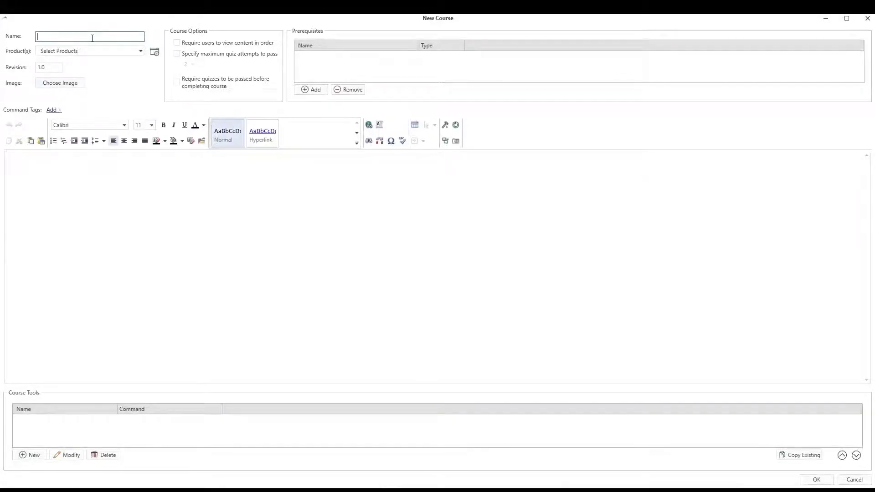
pyautogui.write('innacle')
pyautogui.write('Series Guildline')
pyautogui.click(111, 52)
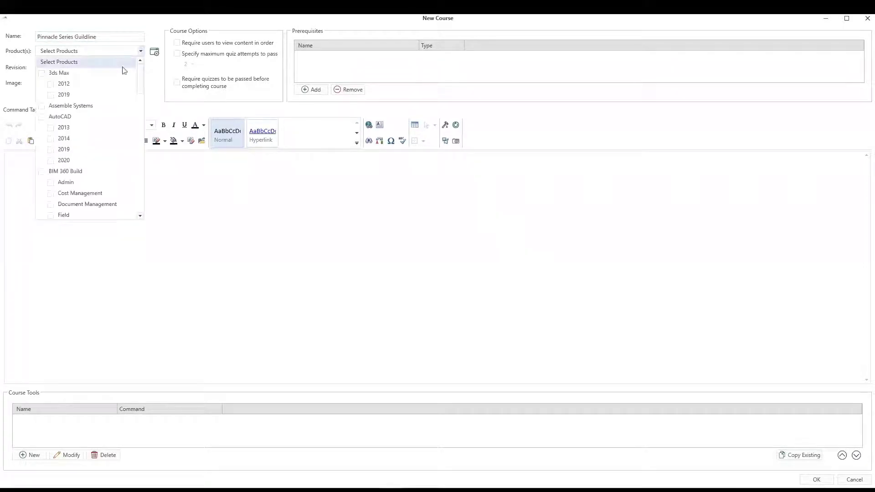
pyautogui.moveTo(141, 80)
pyautogui.mouseDown()
pyautogui.moveTo(141, 197)
pyautogui.moveTo(142, 184)
pyautogui.mouseUp()
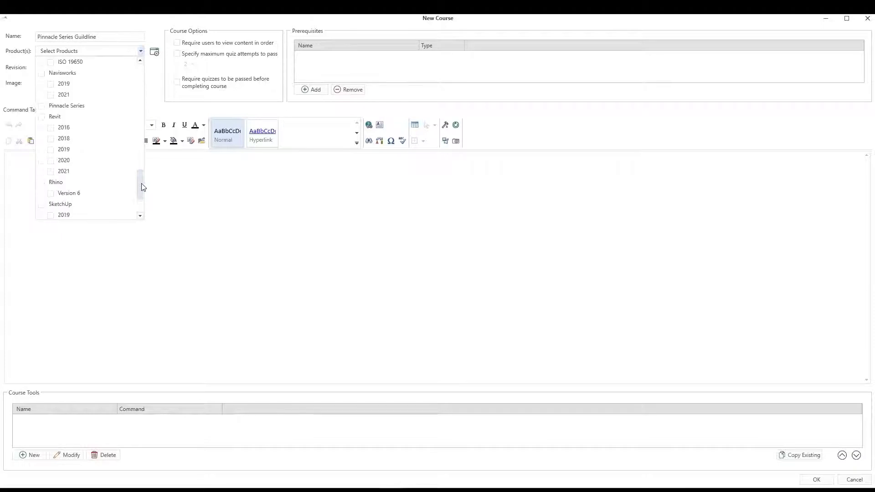
pyautogui.click(152, 84)
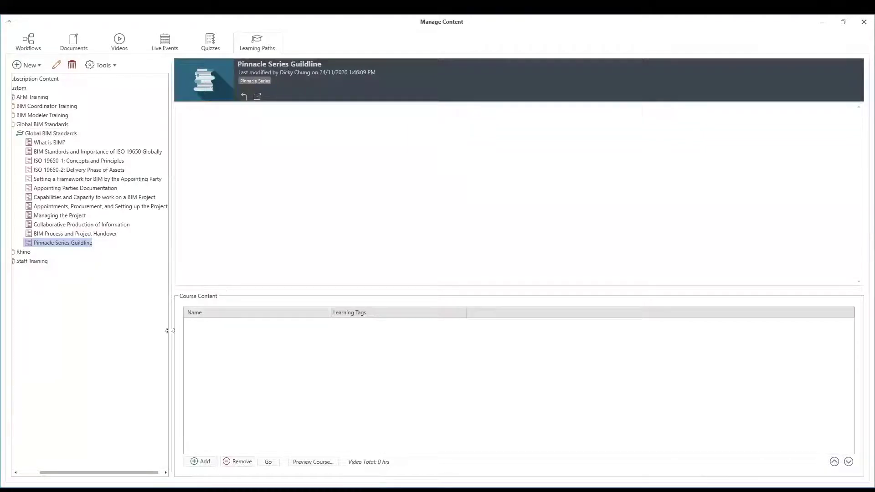
# Add the custom Pinnacle Series Guildline video to the new course's content
pyautogui.click(201, 461)
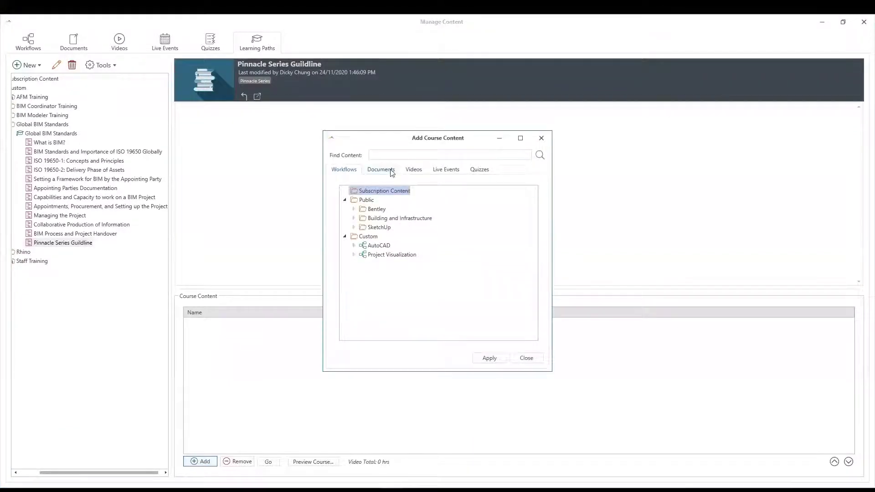
pyautogui.click(419, 170)
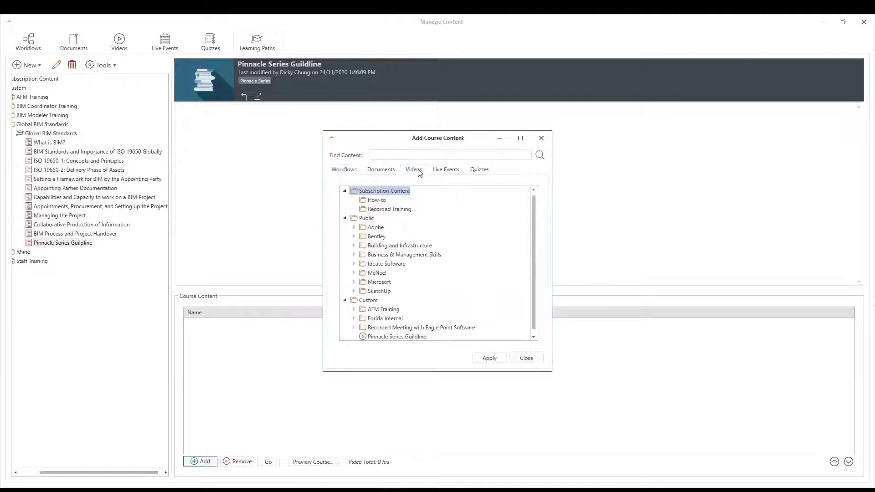
pyautogui.moveTo(535, 251); pyautogui.dragTo(536, 267)
pyautogui.click(411, 336)
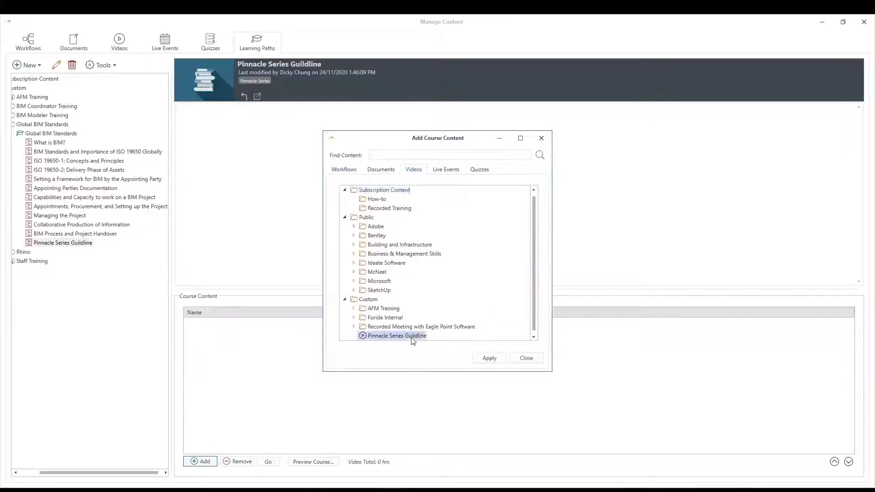
pyautogui.click(489, 359)
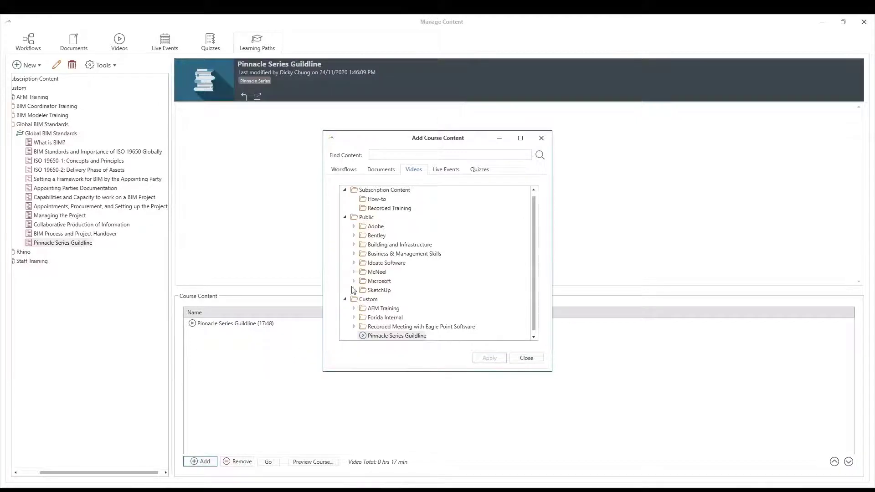
# Browse the public Building and Infrastructure BIM Track and How-to videos available for the course, and close the content manager
pyautogui.click(354, 245)
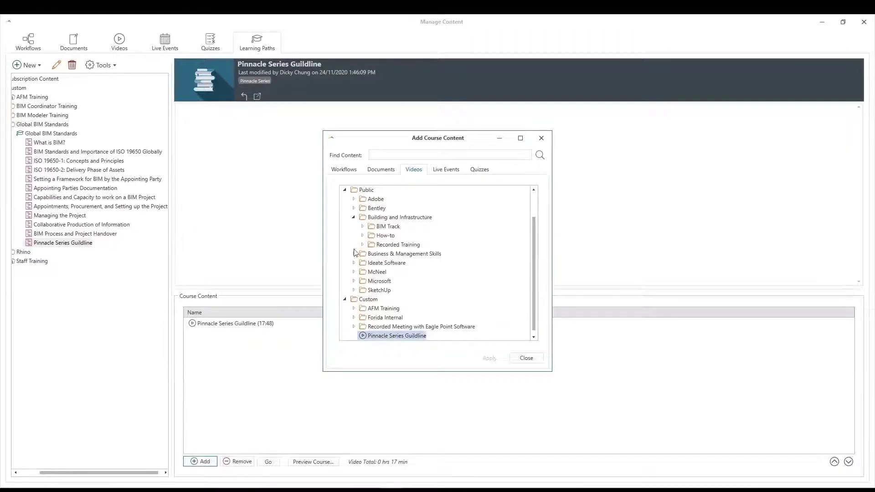
pyautogui.click(362, 227)
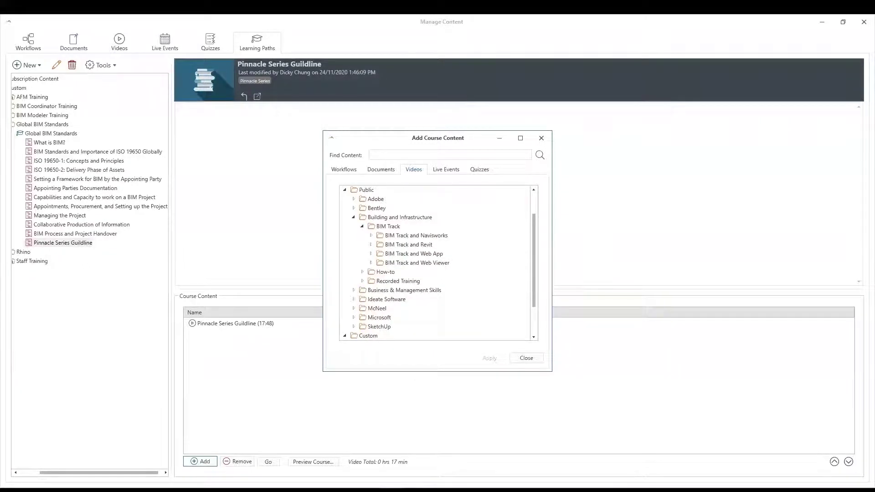
pyautogui.click(364, 301)
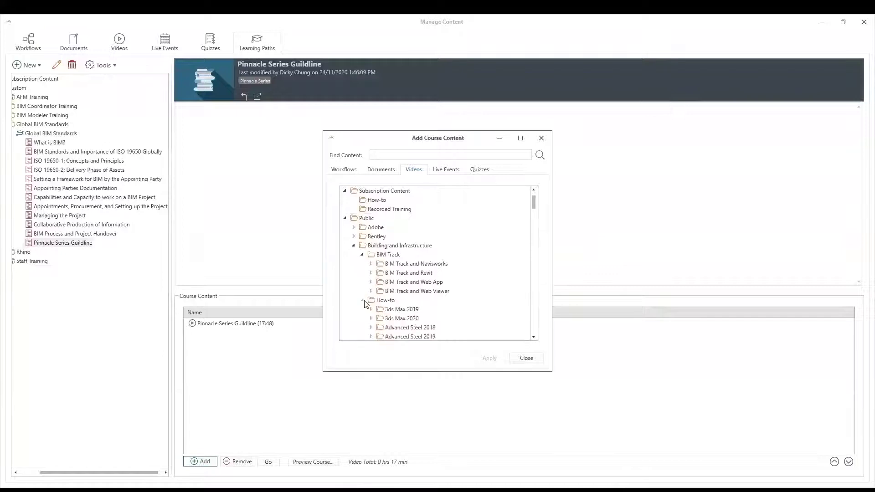
pyautogui.scroll(-10, 364, 304)
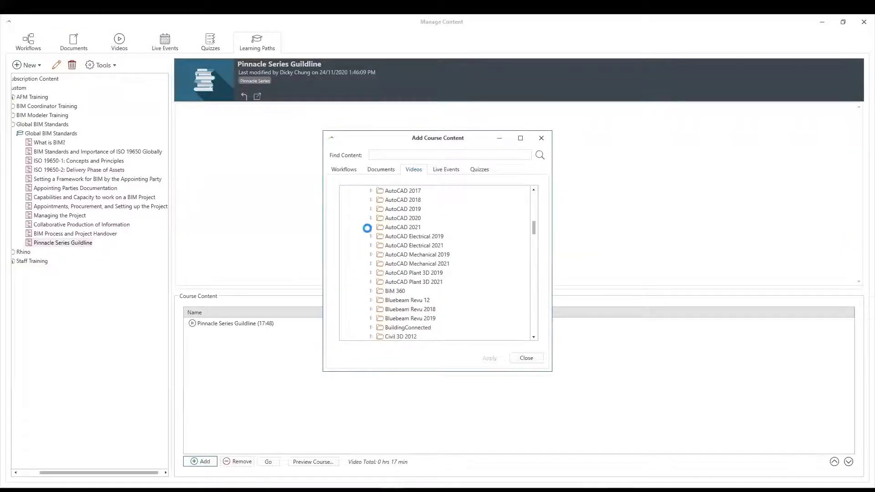
pyautogui.scroll(-2, 383, 241)
pyautogui.click(380, 229)
pyautogui.scroll(-4, 382, 246)
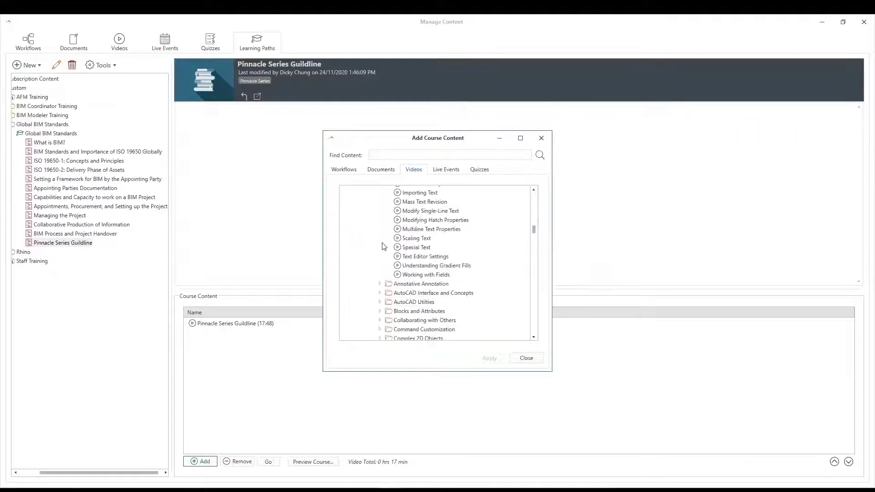
pyautogui.click(542, 139)
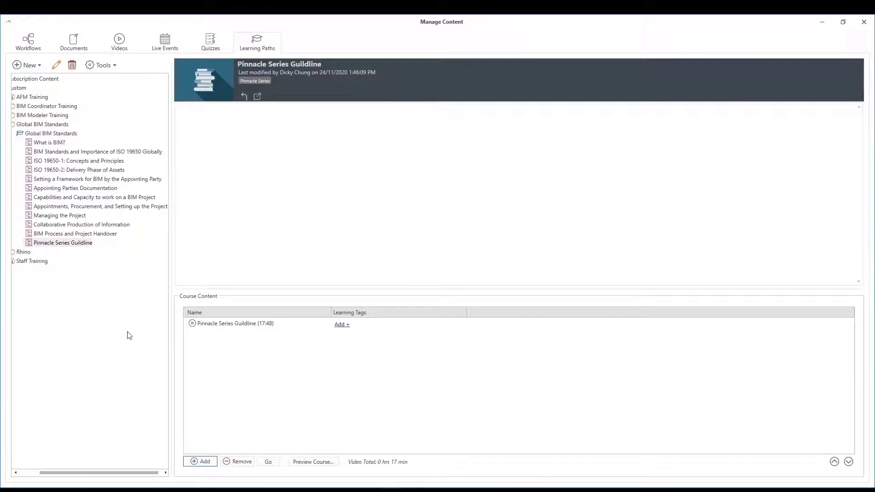
pyautogui.click(864, 22)
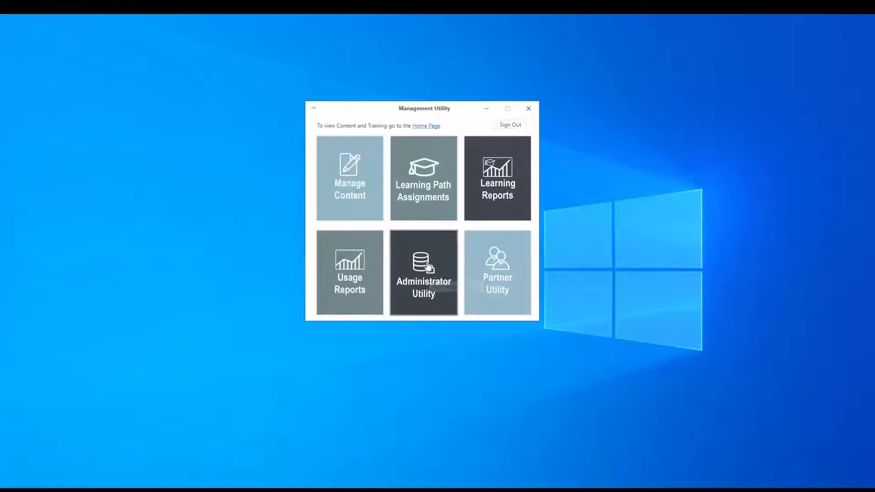
# Try out a new user entry in the Administrator Utility with the New Staff - BIM group, cancelling it and closing the utility
pyautogui.click(429, 267)
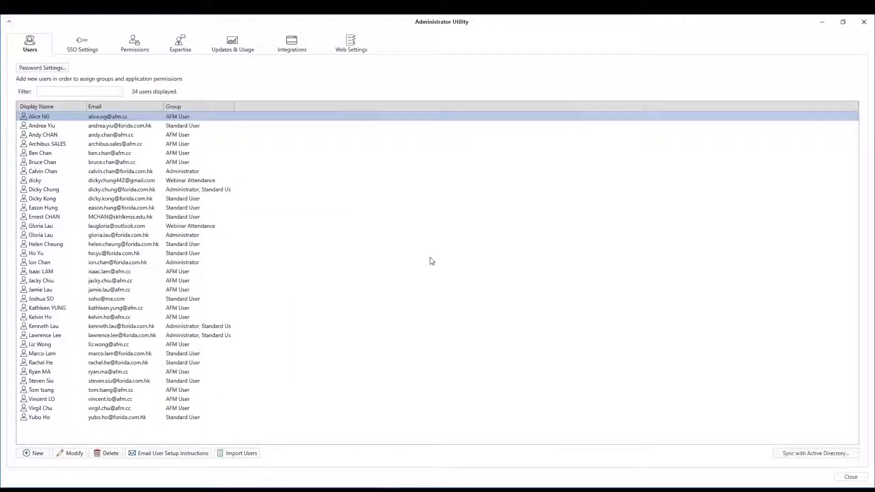
pyautogui.click(34, 456)
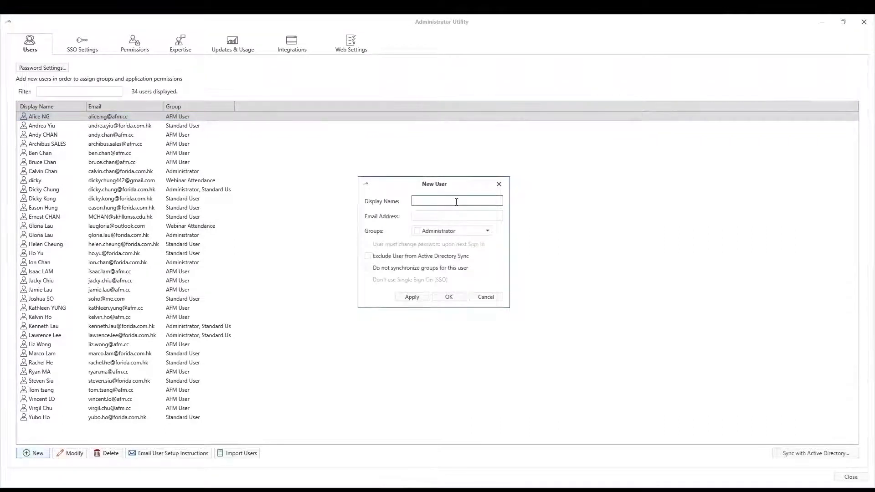
pyautogui.click(451, 216)
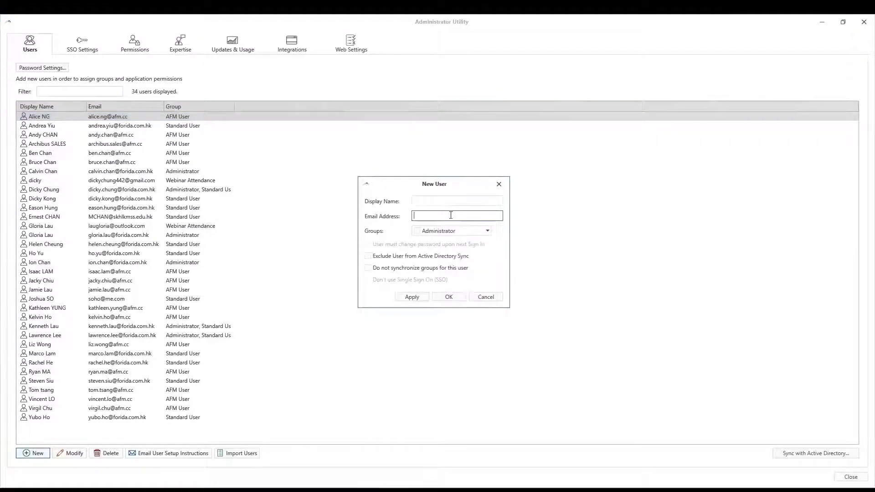
pyautogui.click(486, 232)
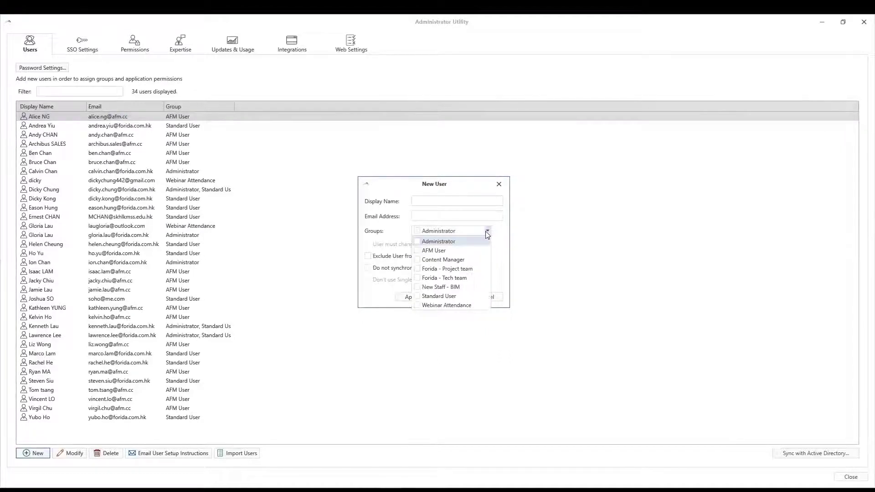
pyautogui.click(405, 233)
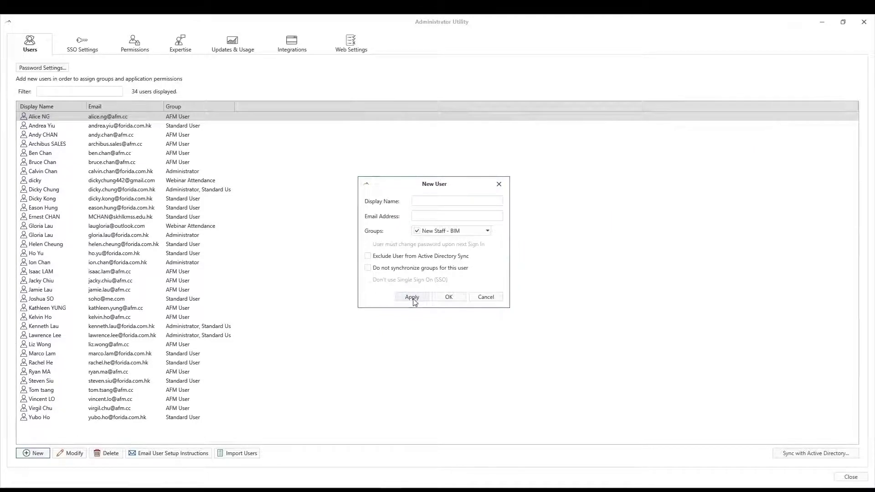
pyautogui.click(488, 298)
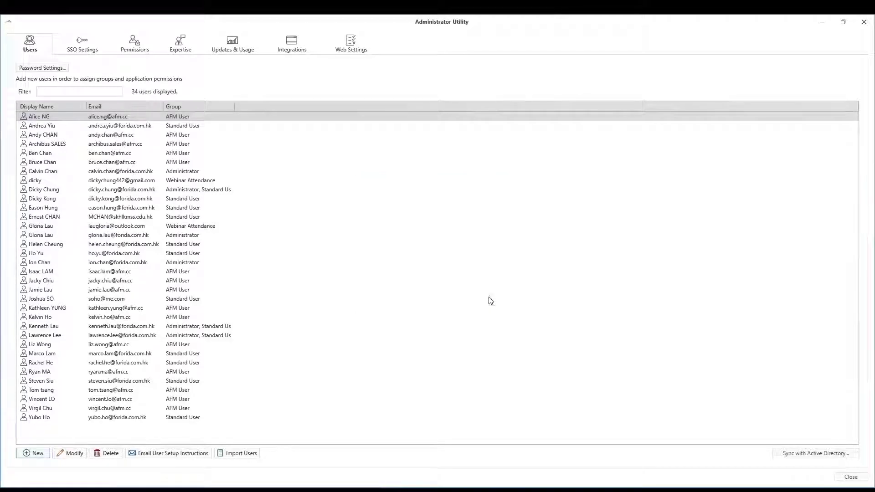
pyautogui.click(869, 25)
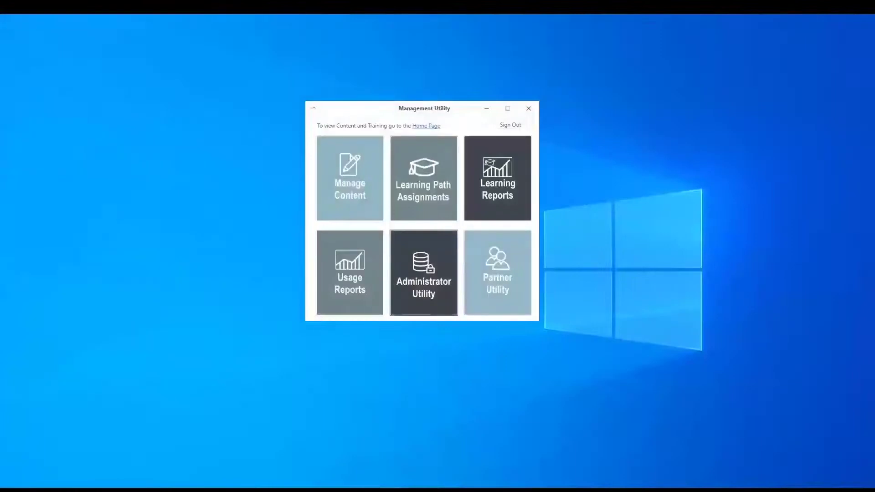
# Start a course assignment in Learning Path Assignments and select the custom Global BIM Standards learning path
pyautogui.click(430, 167)
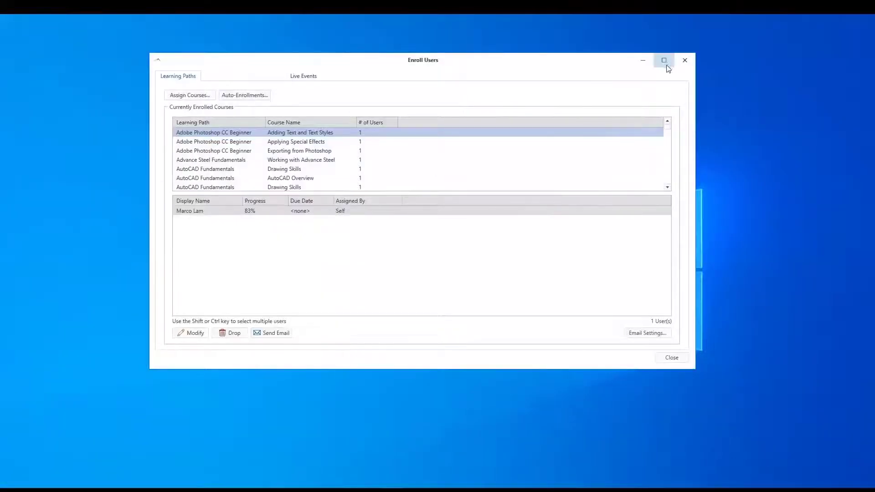
pyautogui.click(665, 61)
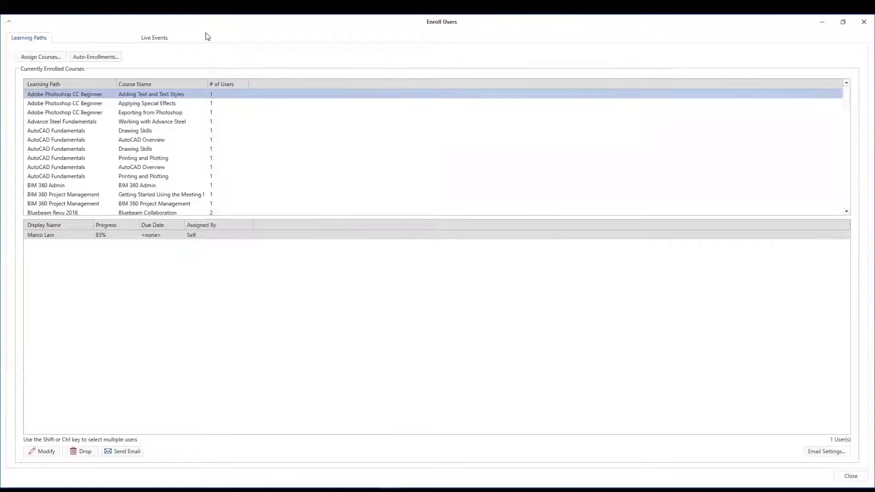
pyautogui.click(45, 62)
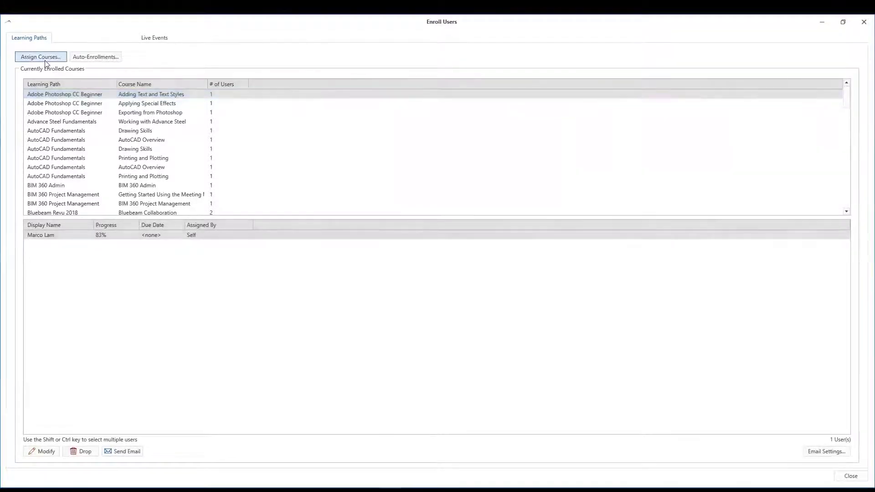
pyautogui.click(45, 63)
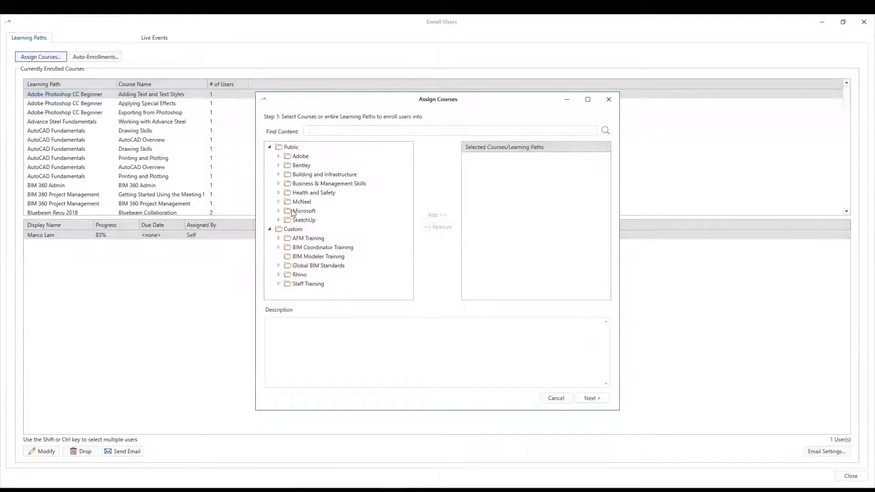
pyautogui.click(279, 266)
pyautogui.click(299, 275)
pyautogui.click(442, 215)
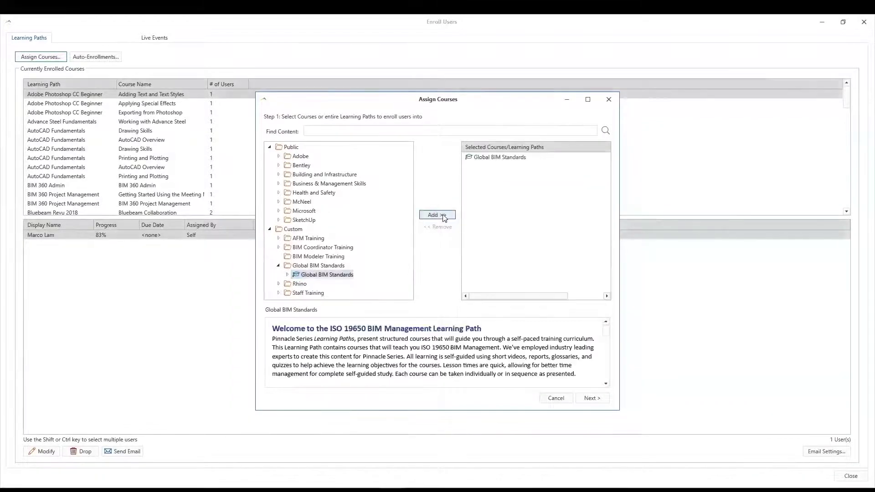
# Add the Advanced Tool Sets course from the custom Rhino Advanced learning path to the assignment
pyautogui.click(279, 284)
pyautogui.click(287, 277)
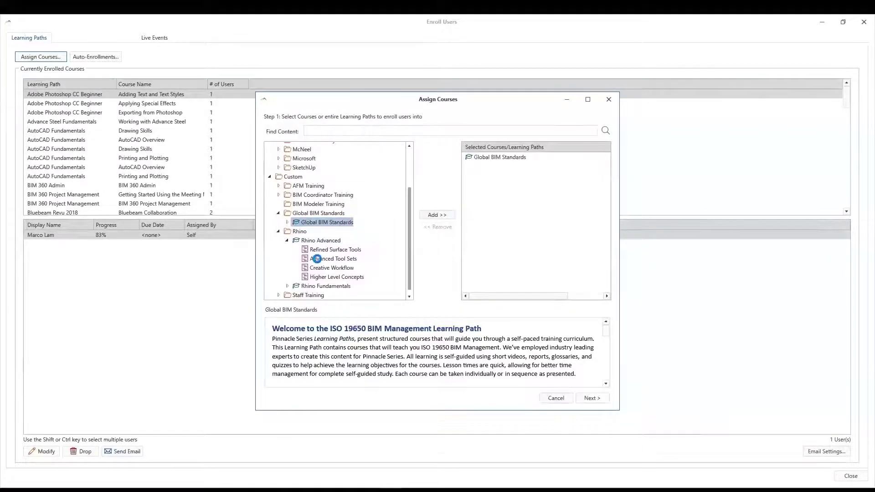
pyautogui.click(317, 259)
pyautogui.click(449, 218)
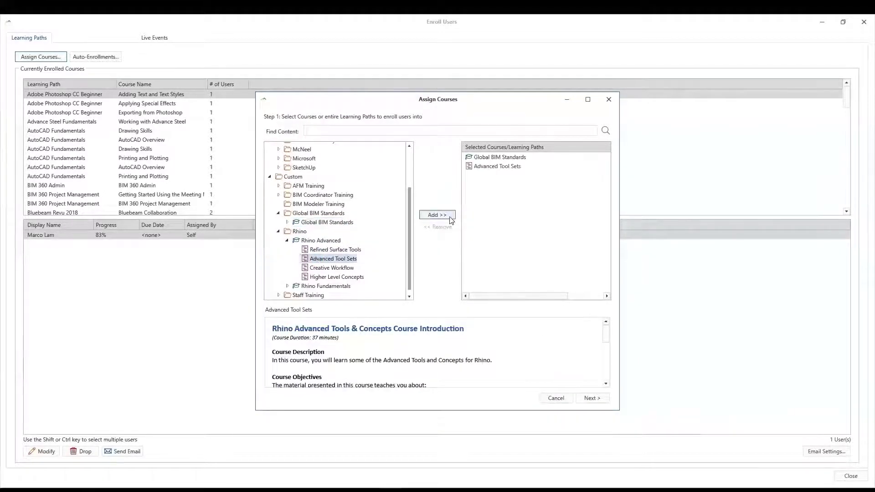
# Look over the groups available for enrollment without adding any, and add the individual user who is also the assignor
pyautogui.click(586, 399)
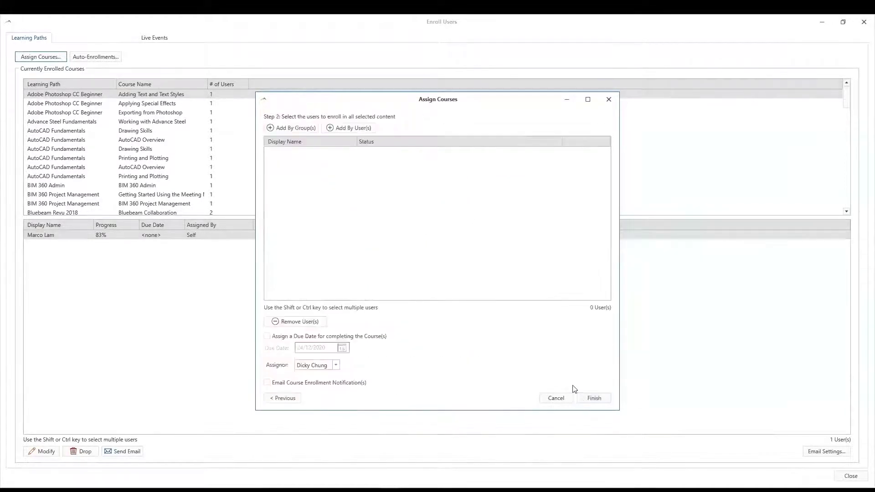
pyautogui.click(303, 131)
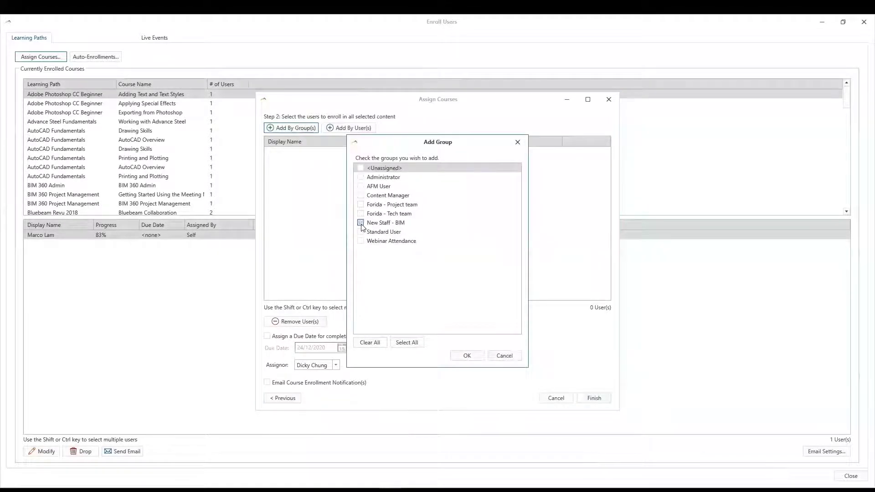
pyautogui.click(501, 357)
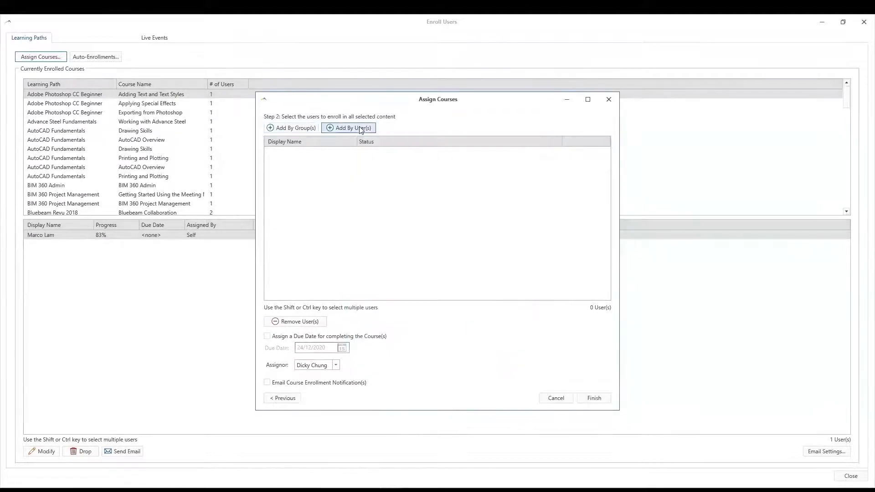
pyautogui.click(361, 129)
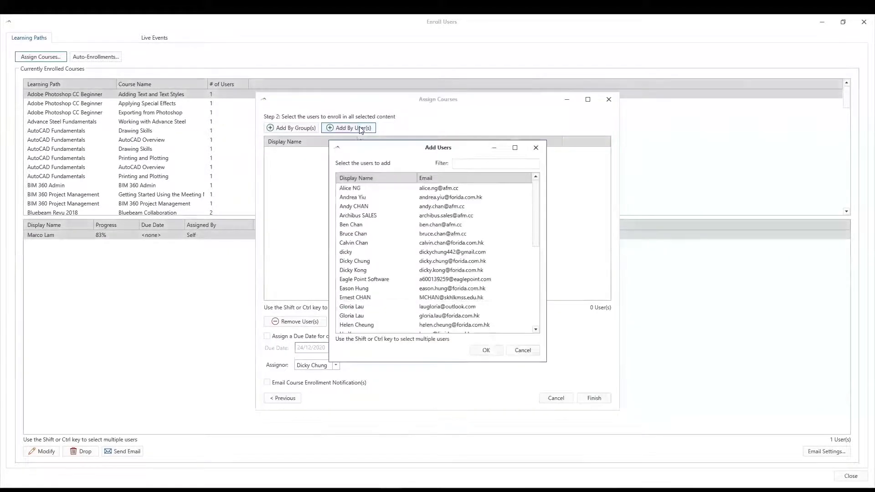
pyautogui.click(365, 262)
pyautogui.click(485, 350)
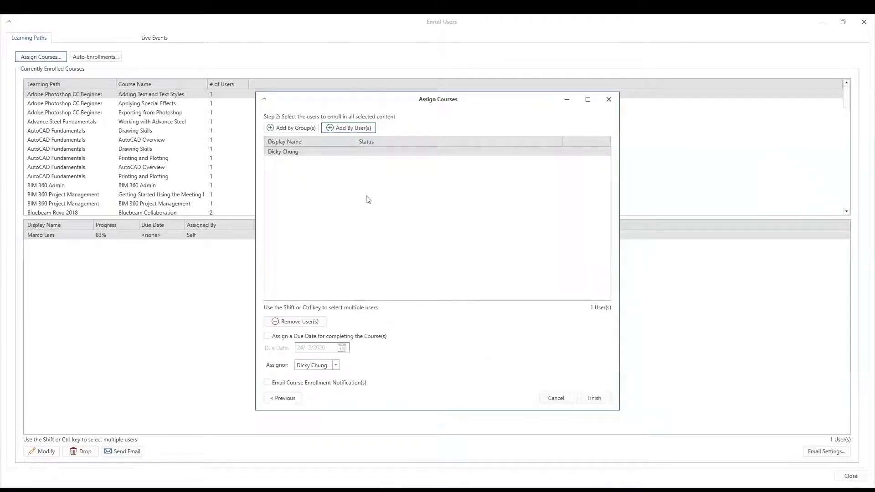
# Try out a due date for completing the courses, check the date choices, and cancel the course assignment
pyautogui.click(268, 337)
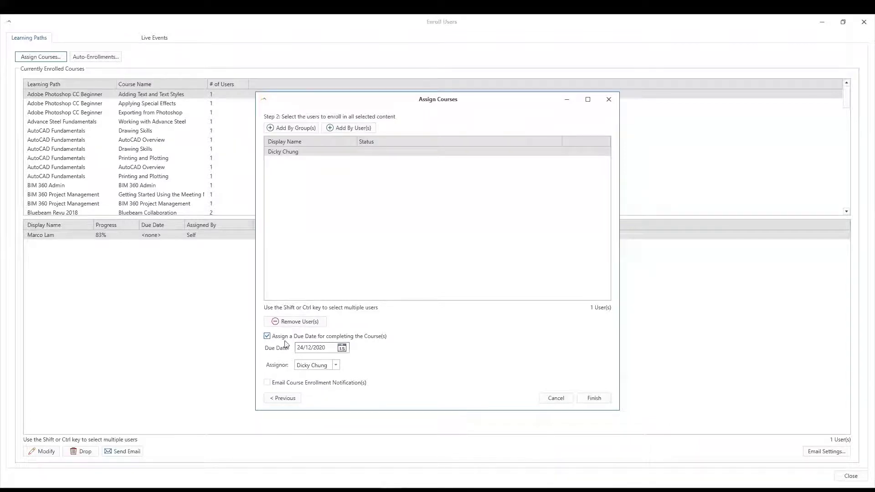
pyautogui.click(342, 348)
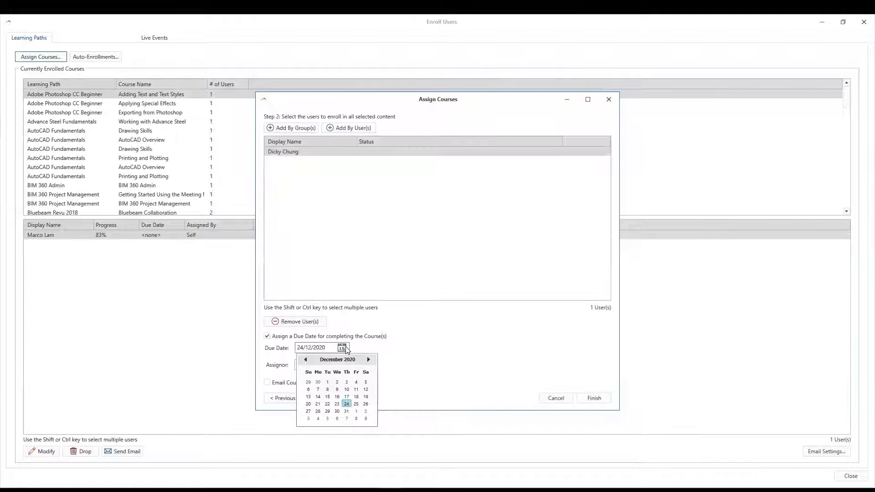
pyautogui.click(342, 349)
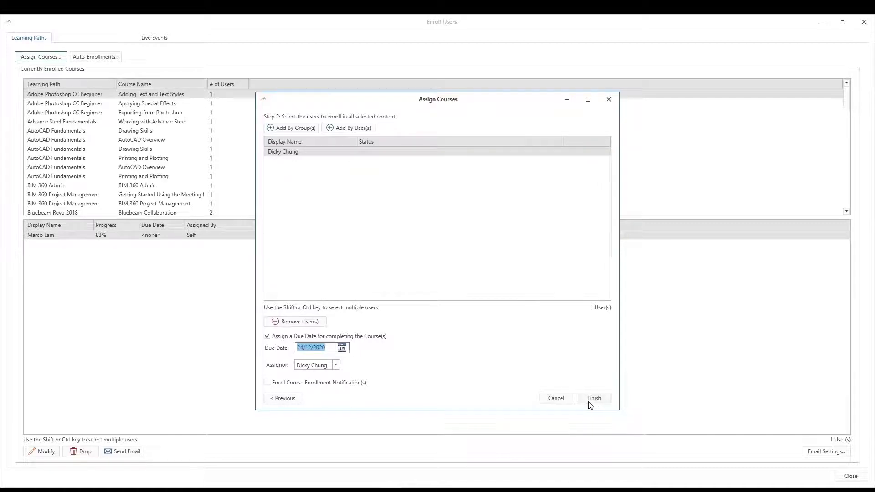
pyautogui.click(564, 399)
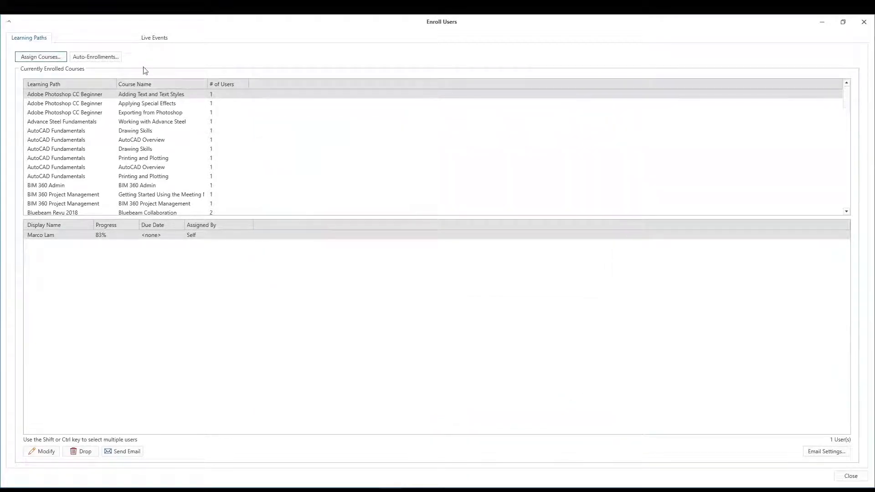
# Start a new auto-enrollment for the New Staff - BIM group
pyautogui.click(109, 59)
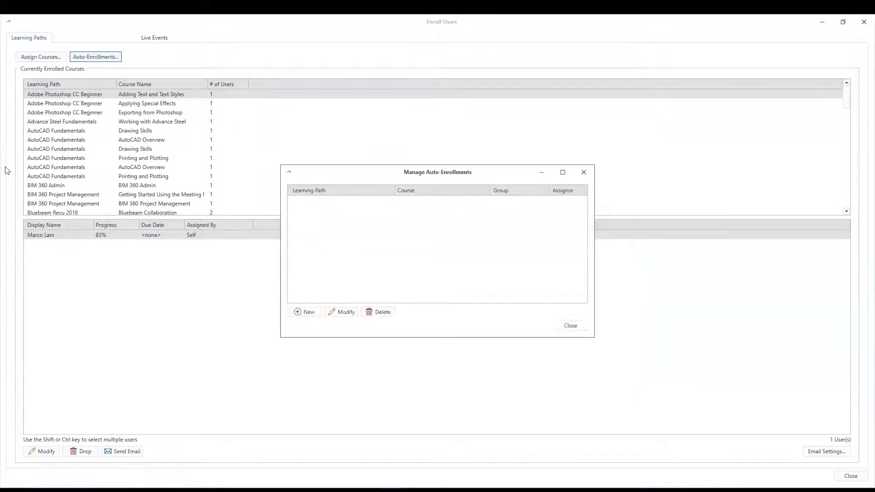
pyautogui.click(307, 314)
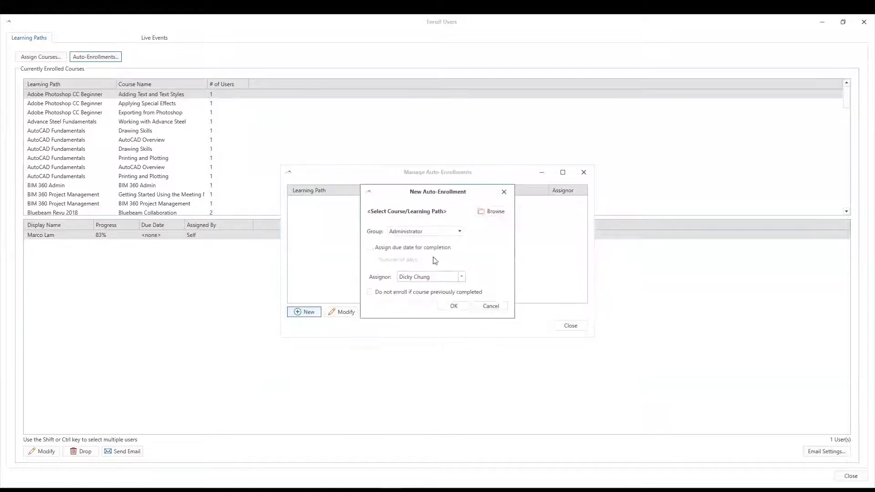
pyautogui.click(459, 233)
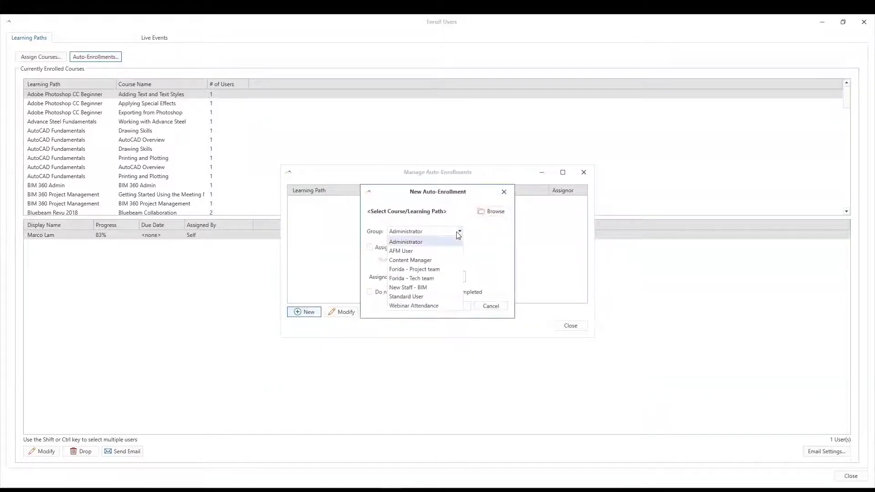
pyautogui.click(436, 289)
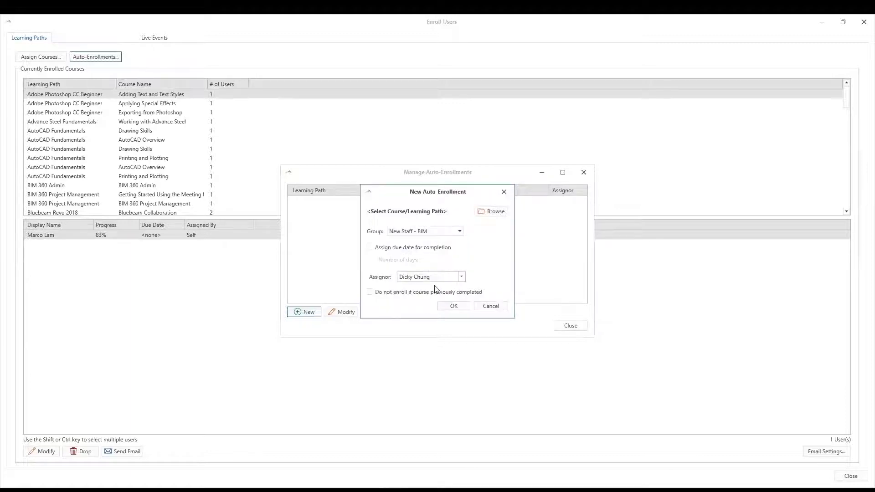
# Choose the custom Global BIM Standards learning path as the auto-enrollment's content, save the rule and close the auto-enrollment manager
pyautogui.click(491, 212)
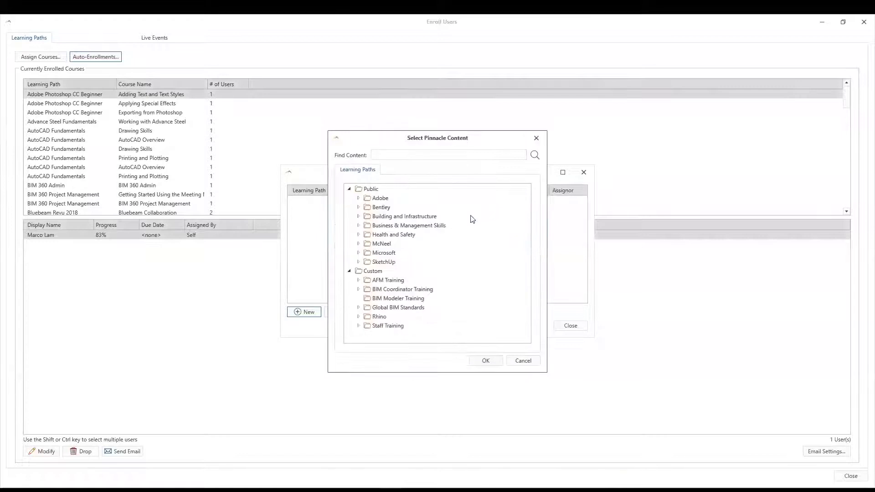
pyautogui.click(358, 308)
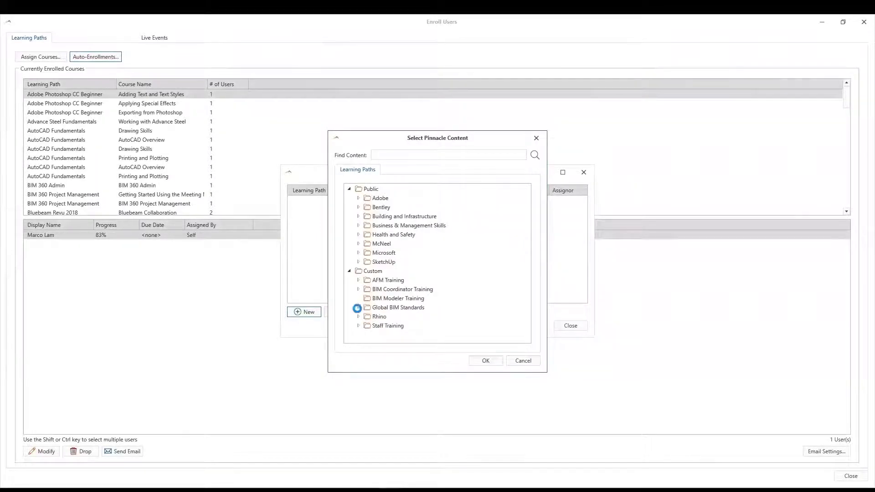
pyautogui.click(391, 317)
pyautogui.click(486, 361)
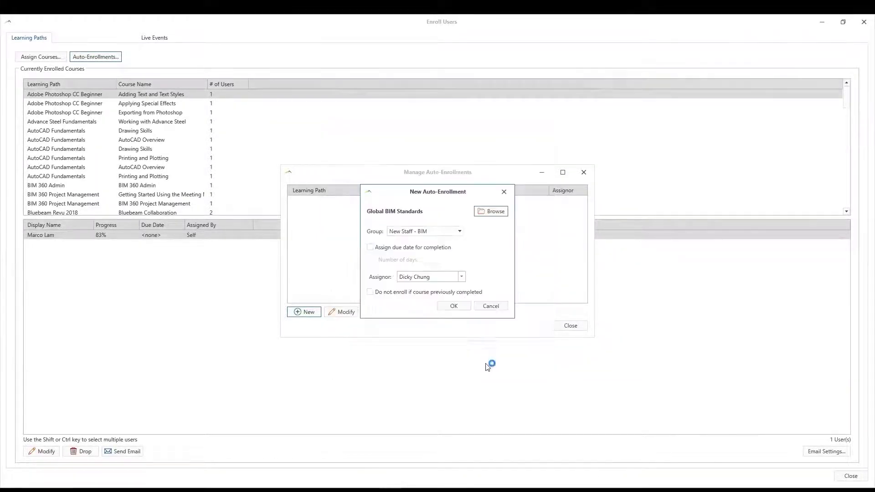
pyautogui.click(454, 307)
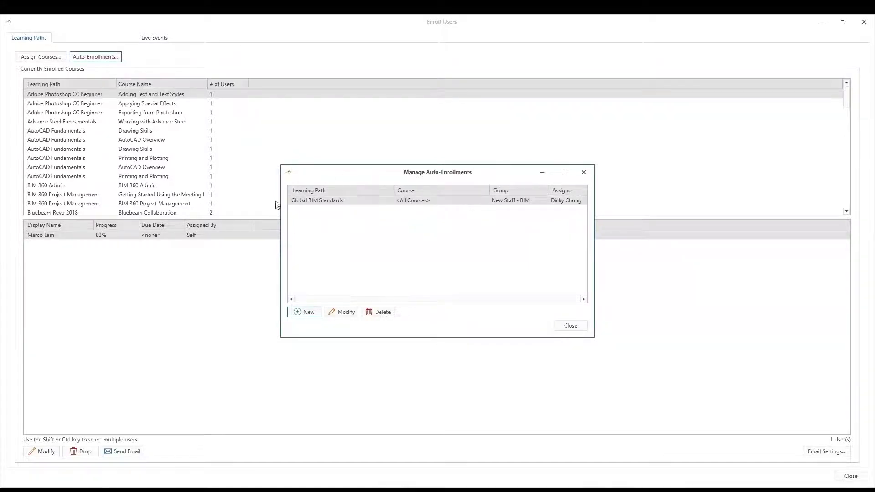
pyautogui.click(573, 326)
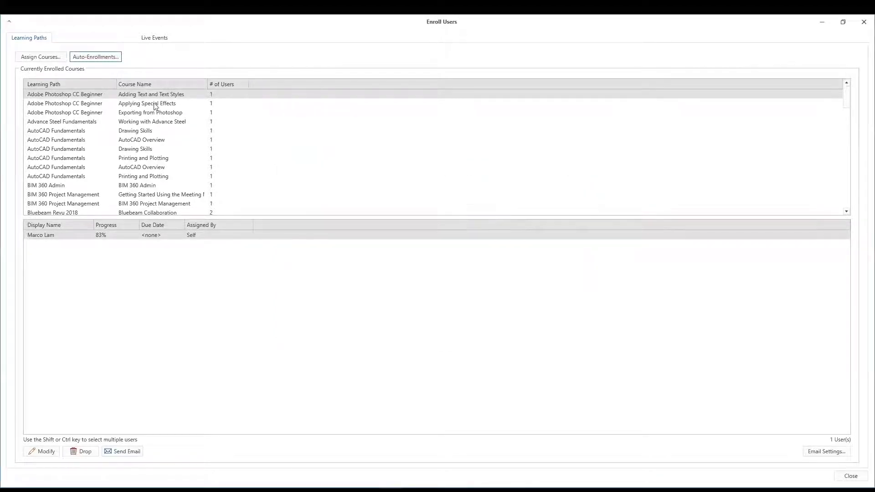
# Check who is enrolled in the AutoCAD Overview and Bluebeam Collaboration courses, and close the enrollment window
pyautogui.click(118, 142)
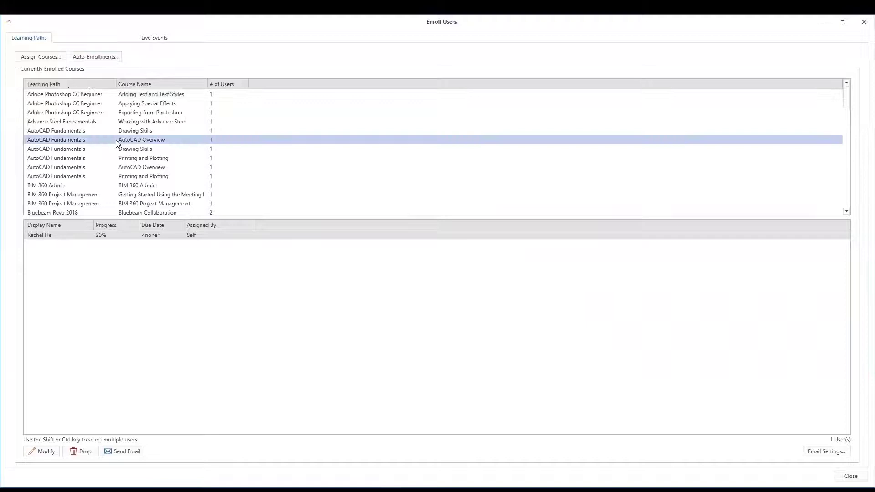
pyautogui.scroll(-2, 116, 140)
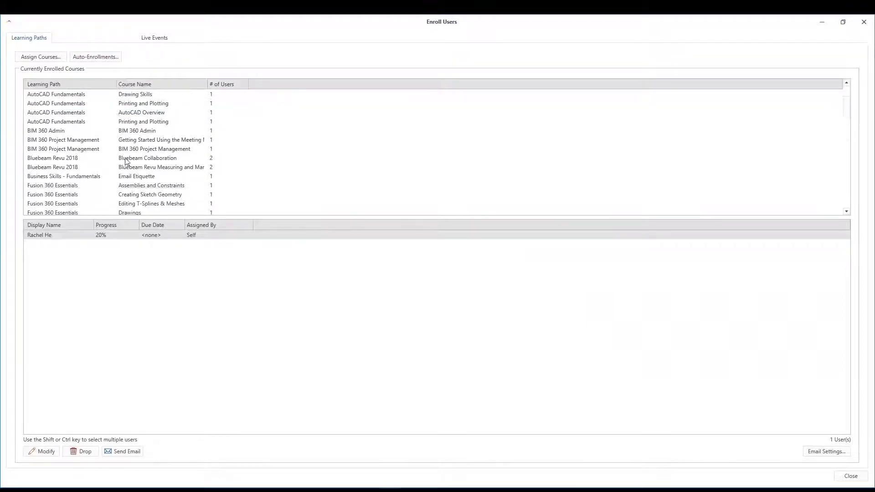
pyautogui.click(127, 160)
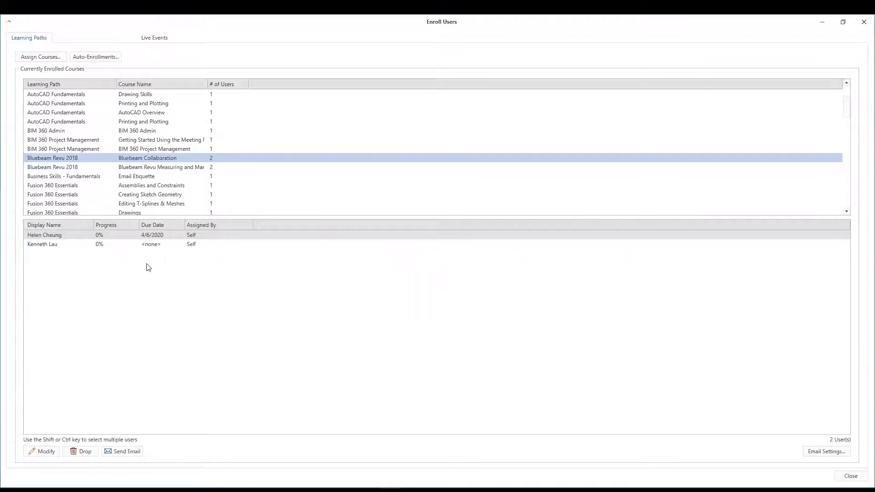
pyautogui.click(865, 22)
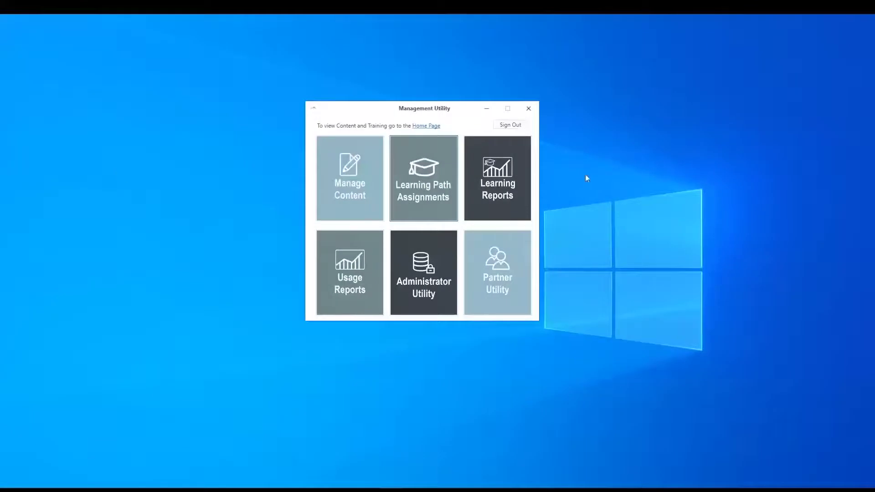
# Open the Learning Reports and refresh them for the Last Year period
pyautogui.click(518, 192)
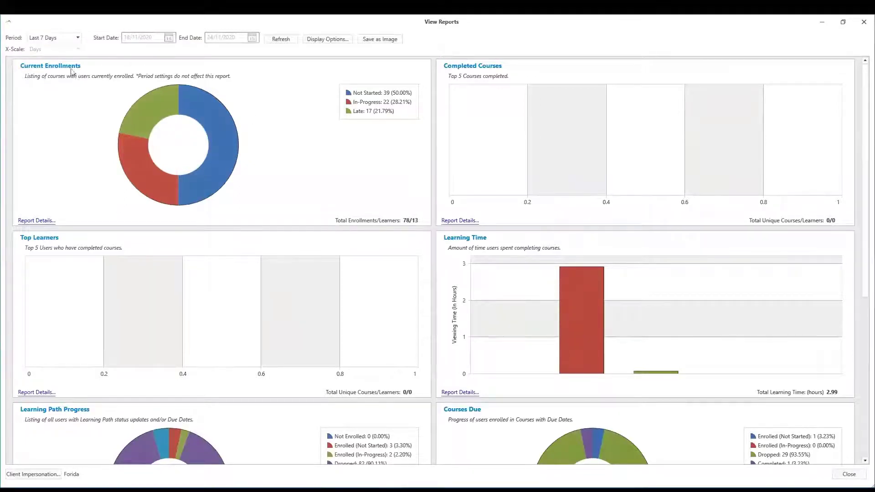
pyautogui.click(55, 39)
pyautogui.click(45, 76)
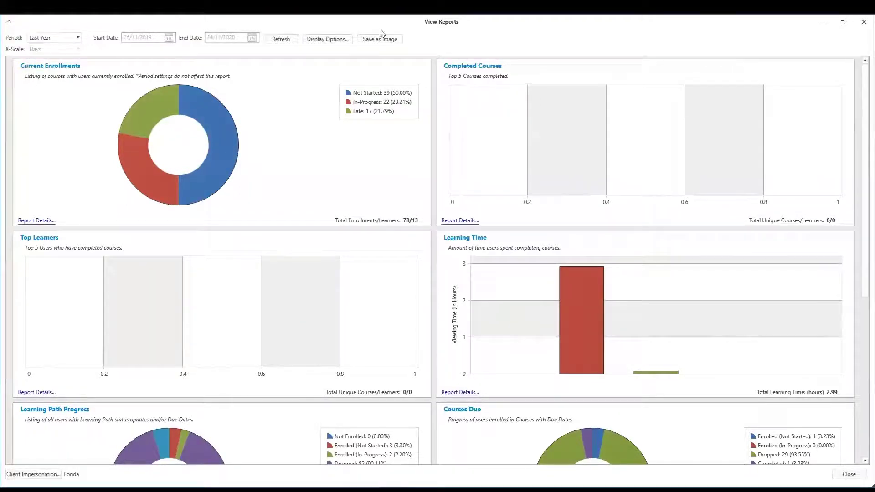
pyautogui.click(280, 39)
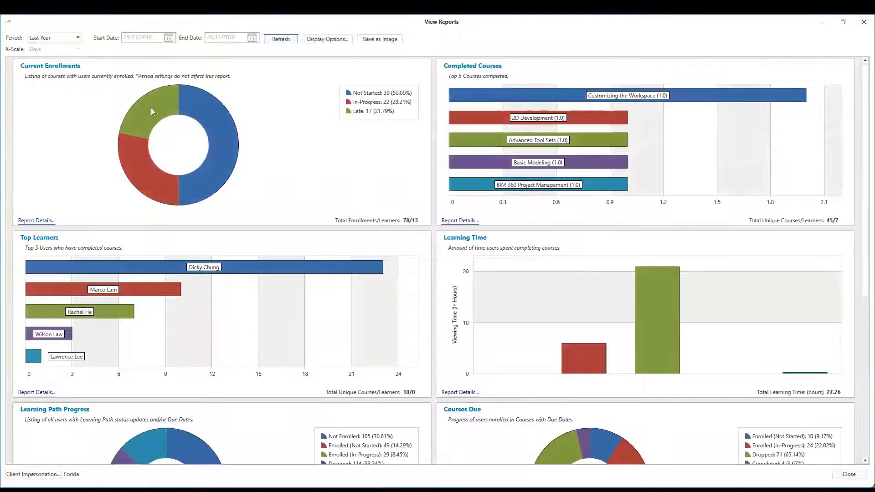
# Examine the enrollment, completed courses, top learners, learning time and learning path progress charts, and close the learning reports
pyautogui.moveTo(152, 114)
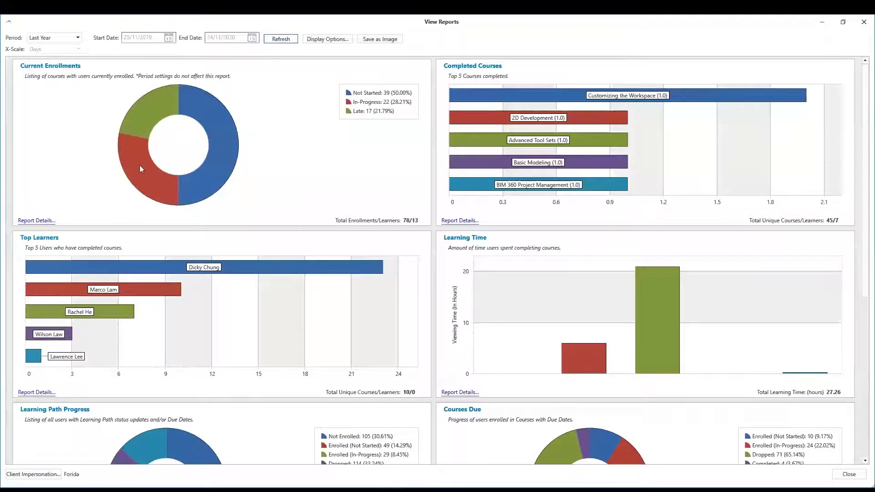
pyautogui.moveTo(140, 169)
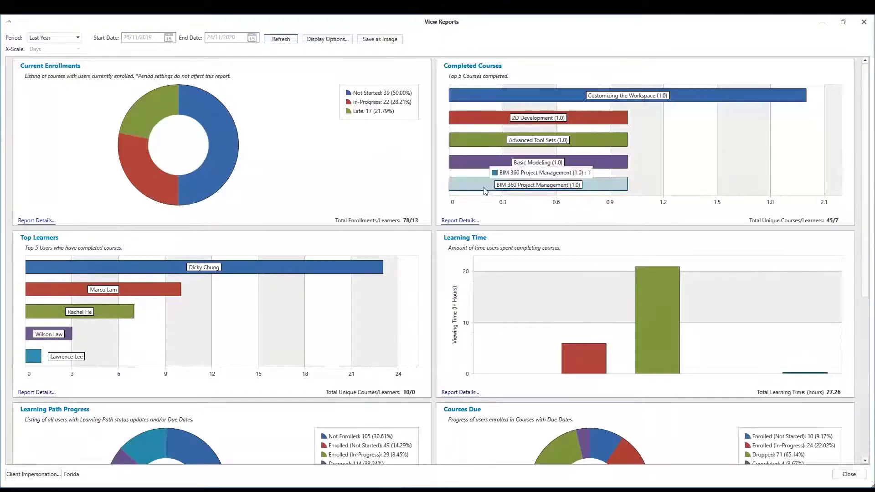
pyautogui.scroll(-3, 472, 214)
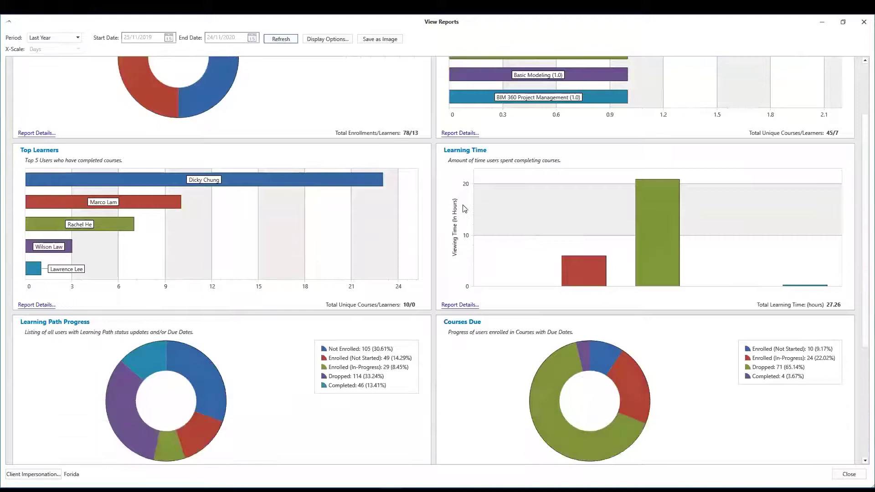
pyautogui.scroll(-2, 463, 208)
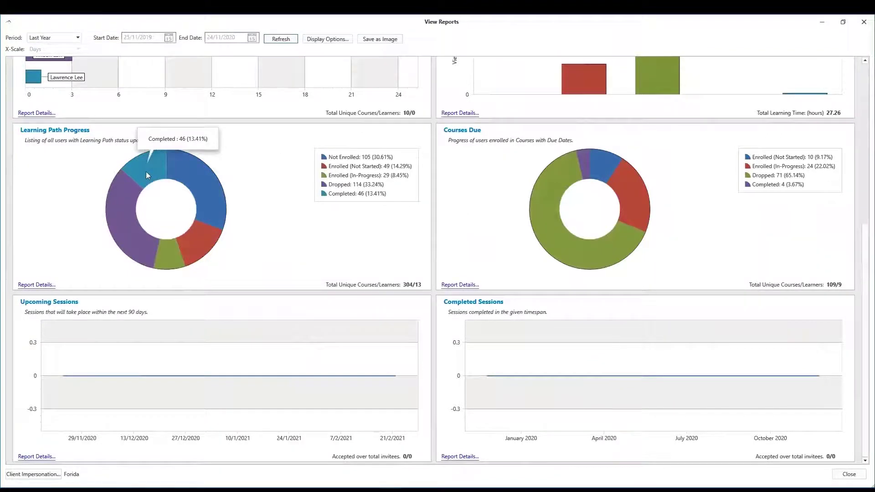
pyautogui.moveTo(205, 182)
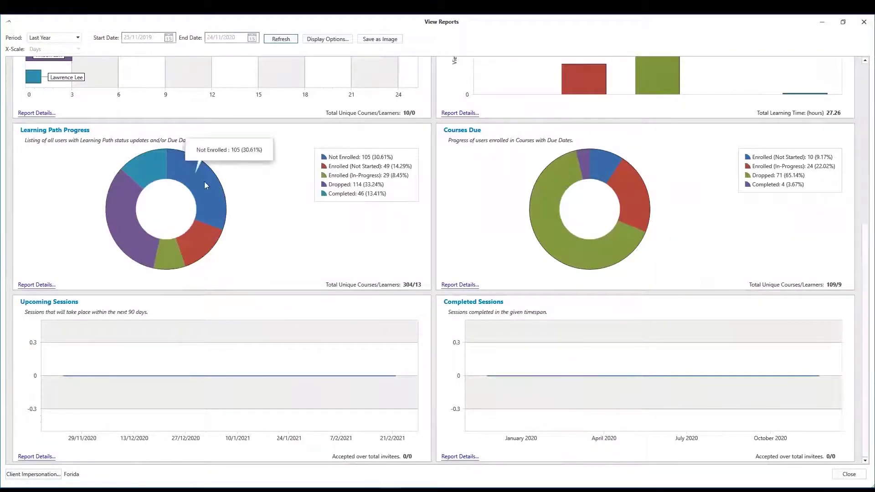
pyautogui.moveTo(199, 244)
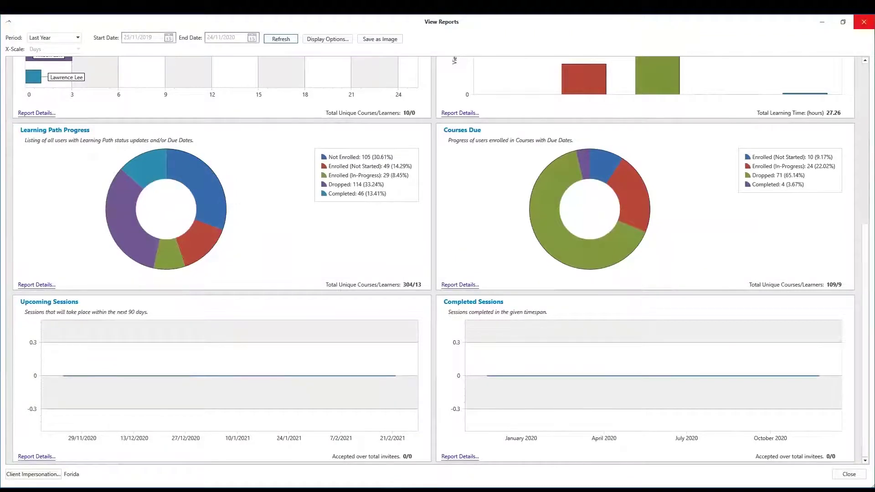
pyautogui.click(864, 22)
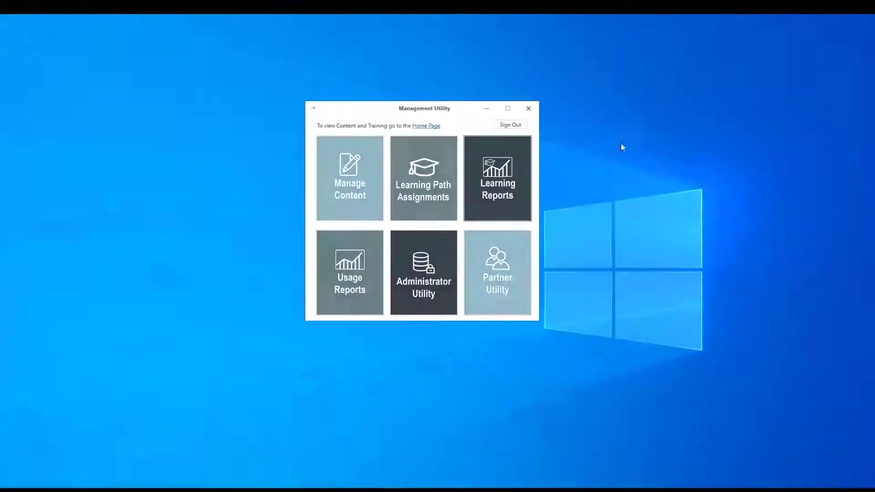
# Open the Usage Reports in a maximized window and refresh them for the Last Year period
pyautogui.click(336, 275)
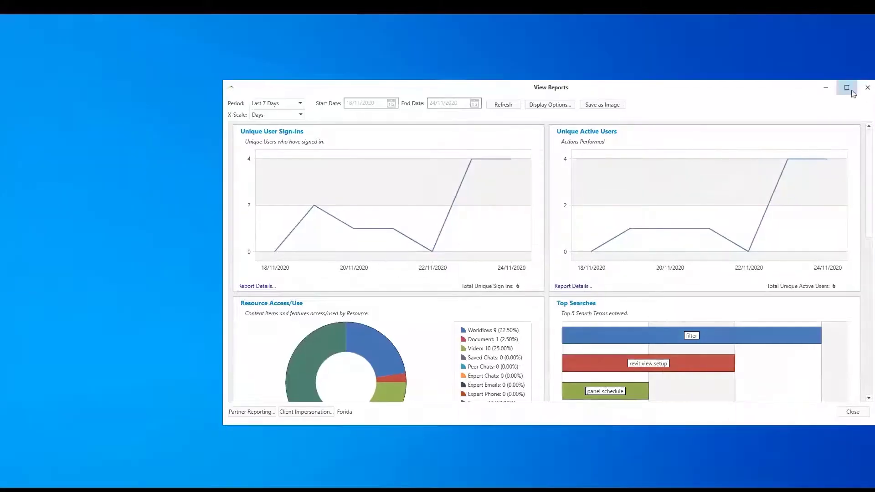
pyautogui.click(851, 91)
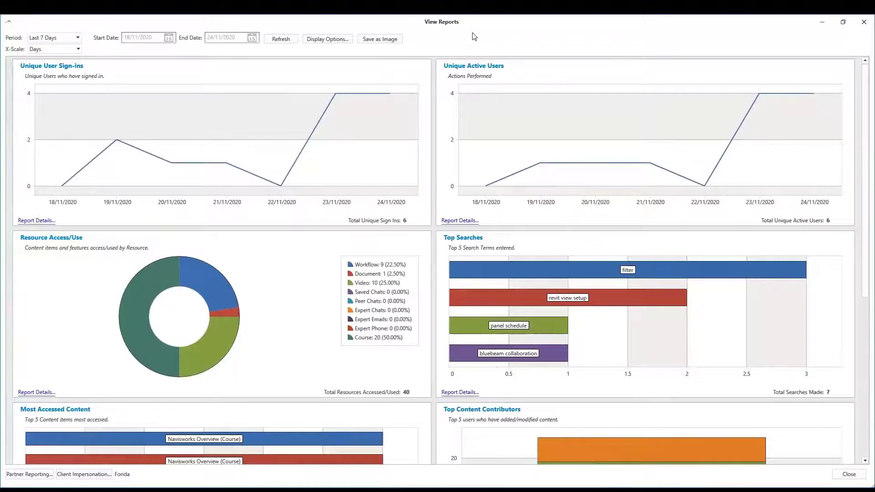
pyautogui.click(60, 38)
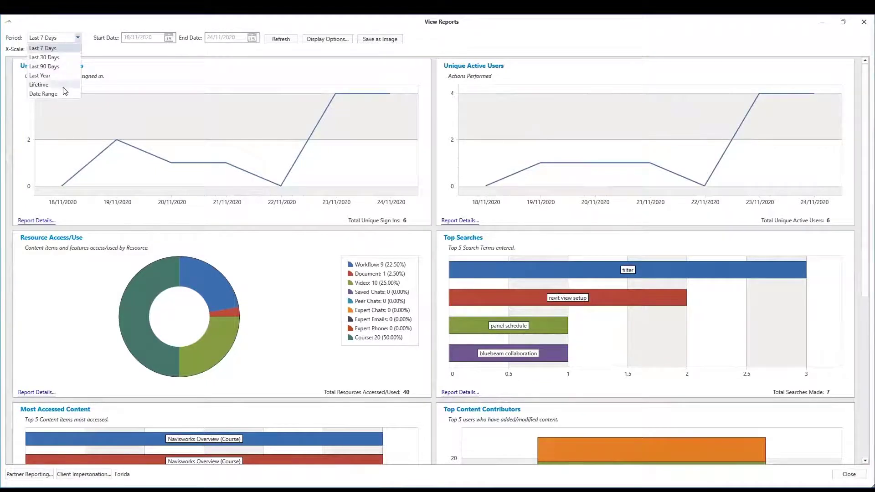
pyautogui.click(40, 76)
pyautogui.click(282, 39)
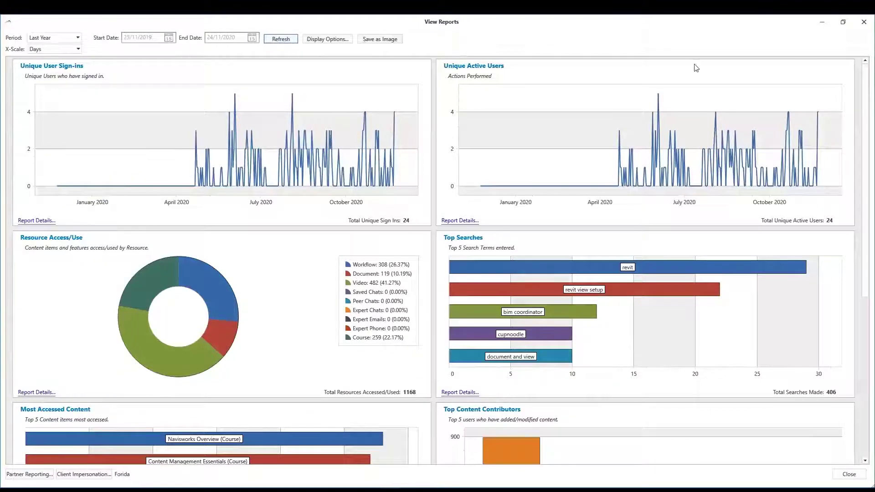
# Examine the resource access, top searches, most accessed content and top content contributors charts in the usage reports
pyautogui.scroll(-3, 632, 149)
pyautogui.scroll(-1, 632, 148)
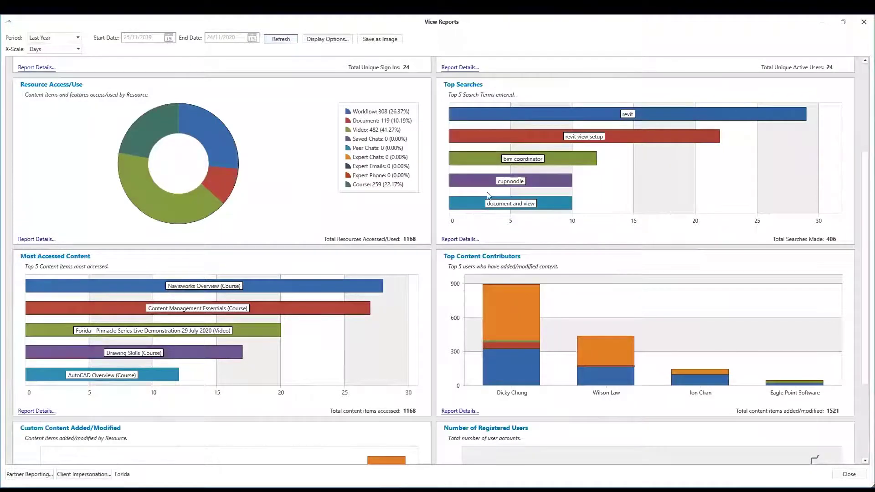
pyautogui.scroll(-1, 488, 201)
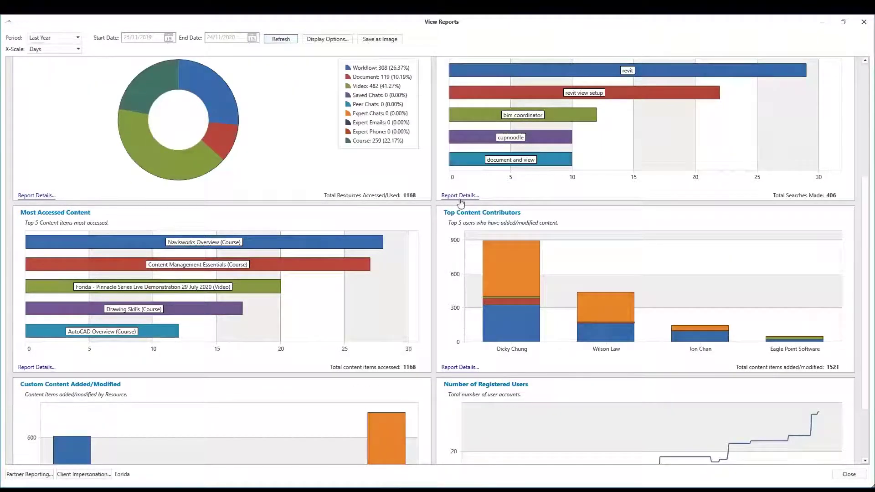
pyautogui.moveTo(255, 250)
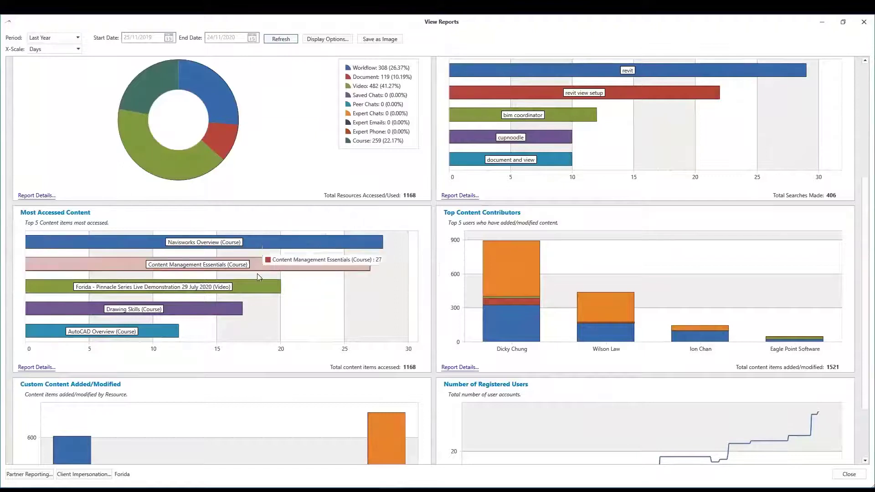
pyautogui.moveTo(261, 304)
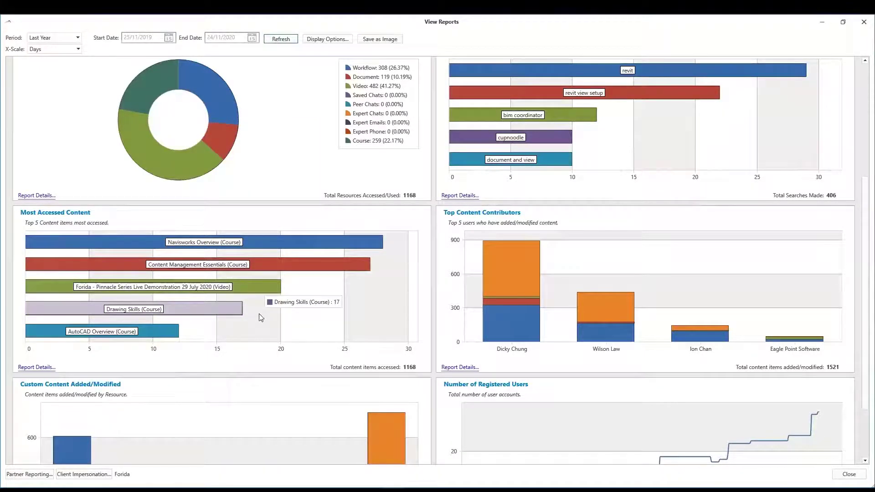
# Open the detailed report for the Top Searches chart
pyautogui.scroll(2, 365, 337)
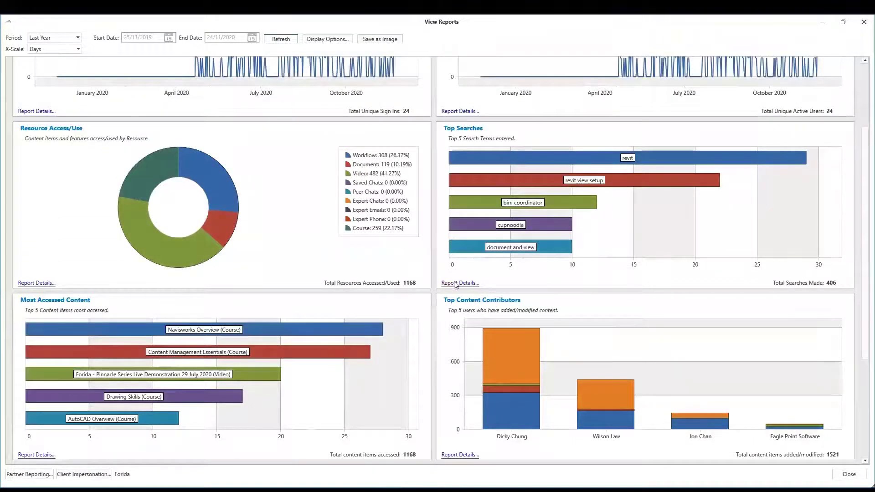
pyautogui.click(459, 283)
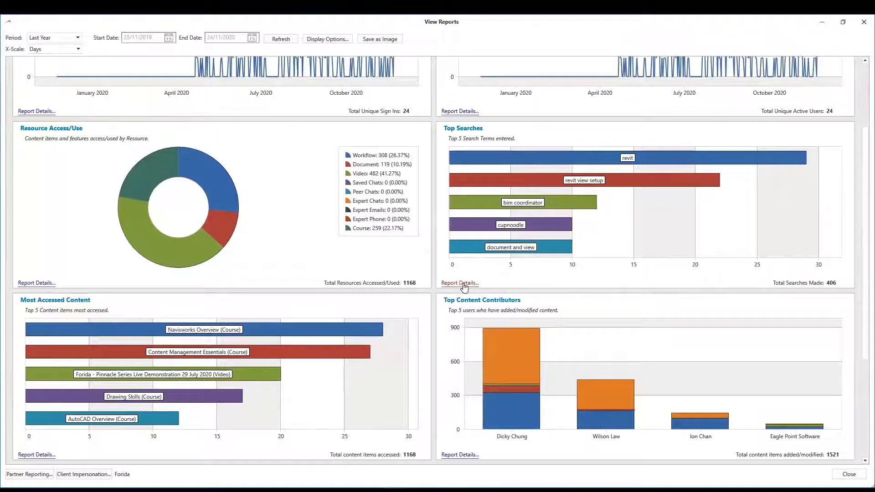
pyautogui.click(463, 285)
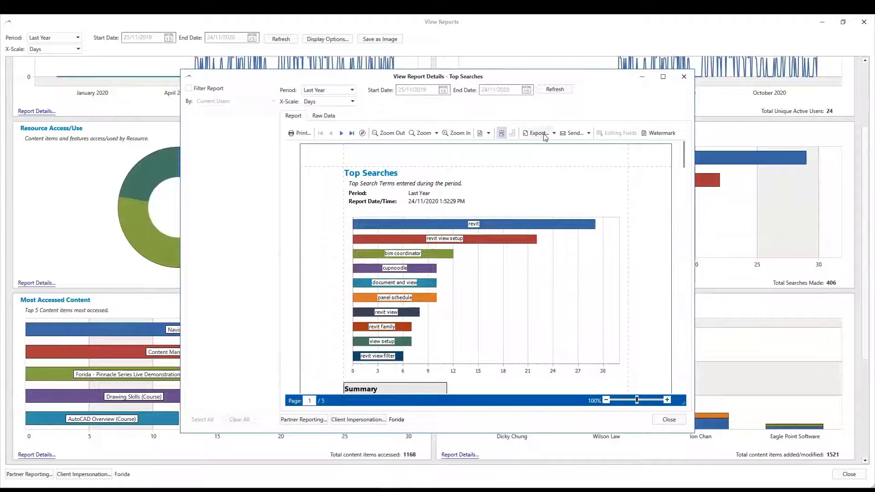
# Check which export formats the Top Searches report offers, cancel the export and close the report details
pyautogui.click(538, 133)
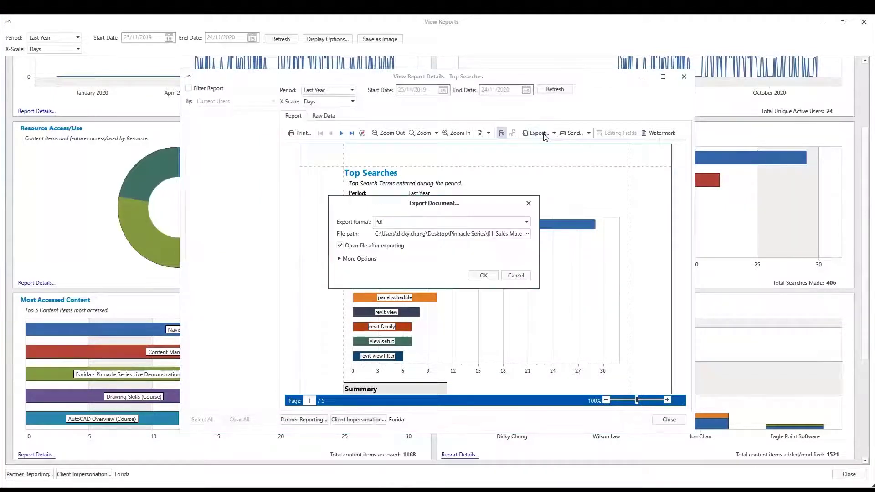
pyautogui.click(481, 222)
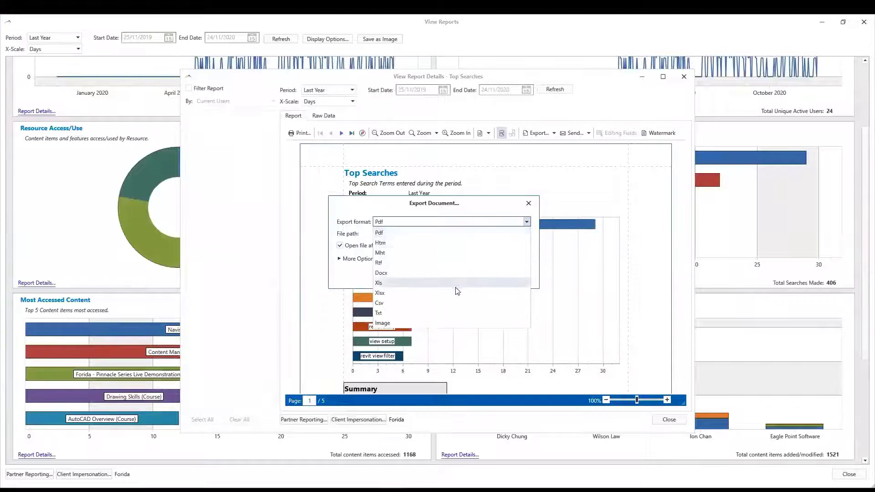
pyautogui.click(432, 211)
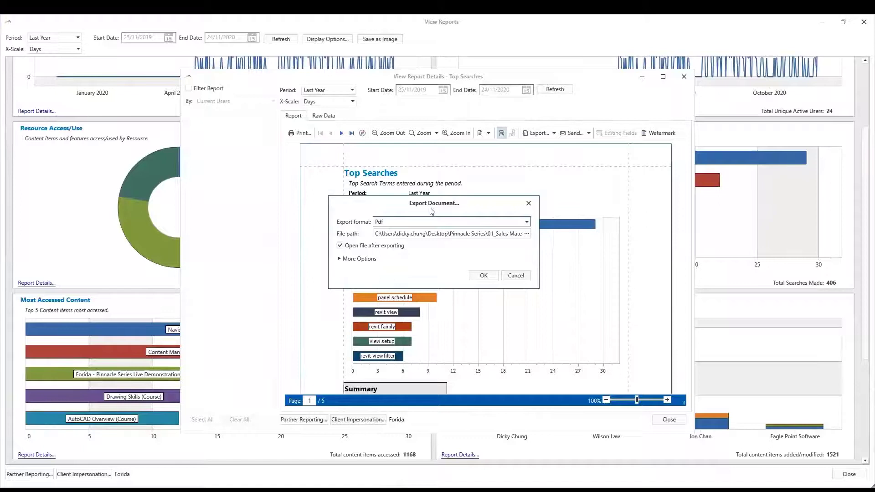
pyautogui.click(517, 277)
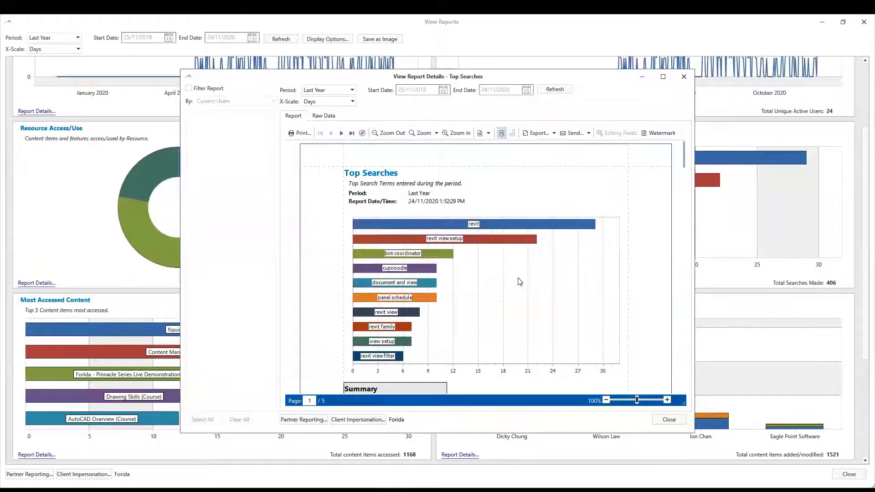
pyautogui.click(685, 76)
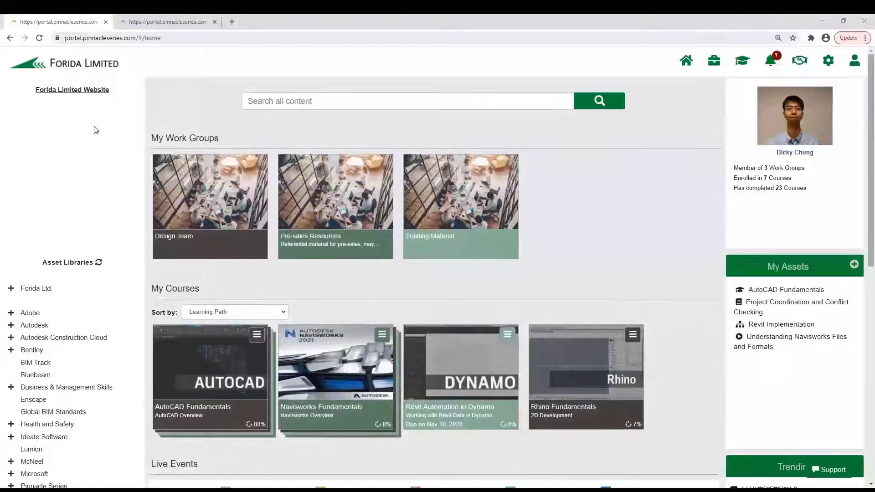
pyautogui.click(177, 40)
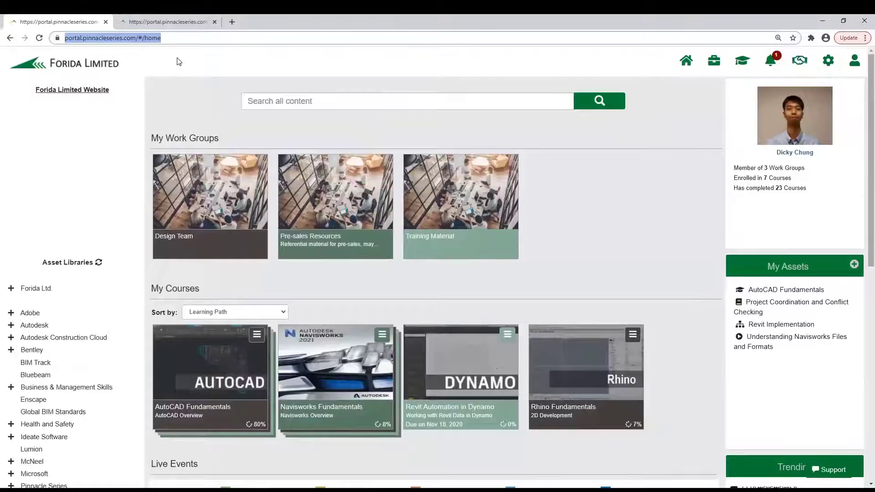
pyautogui.click(178, 62)
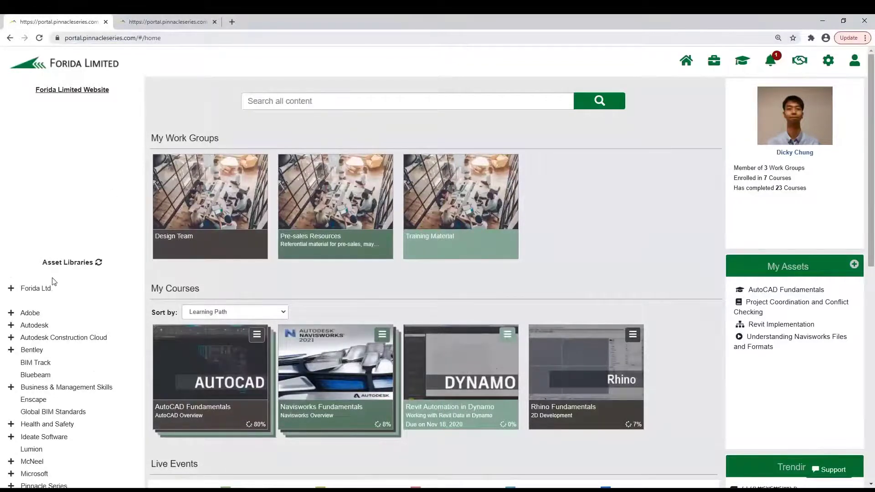
# Expand the Adobe, Forida Ltd. and Autodesk asset libraries on the portal home page and look through their contents
pyautogui.scroll(-3, 54, 282)
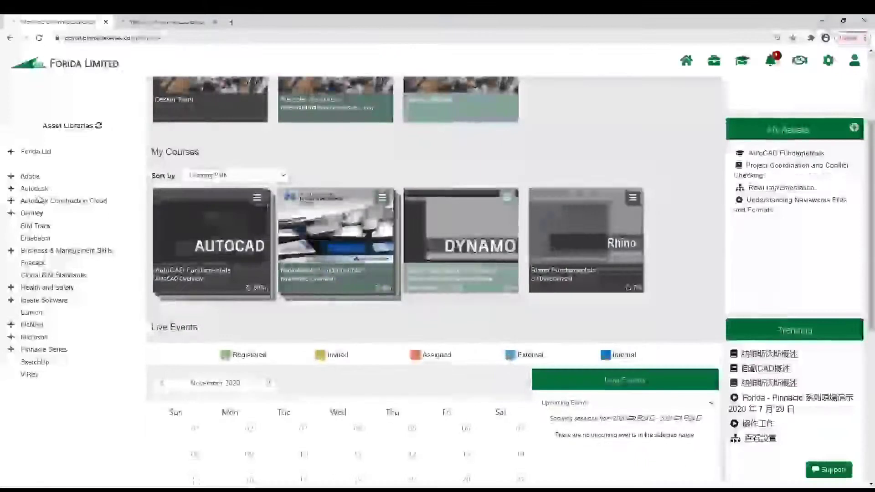
pyautogui.scroll(1, 40, 199)
pyautogui.click(11, 222)
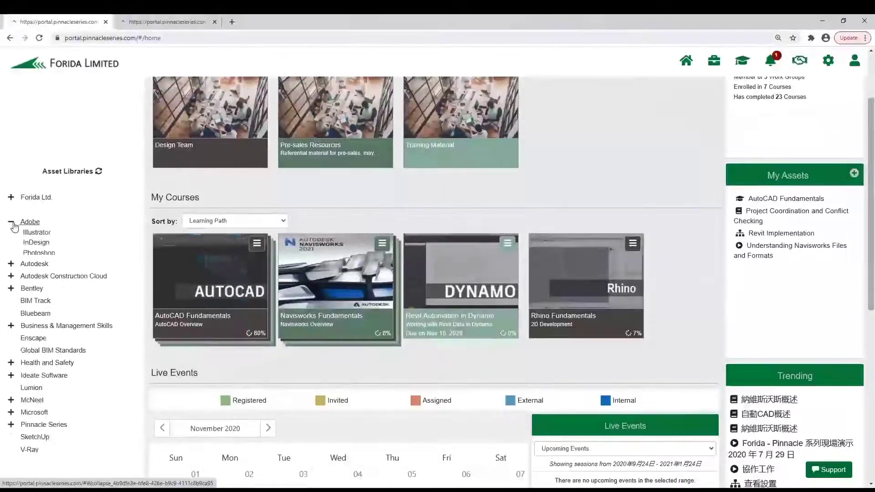
pyautogui.click(10, 198)
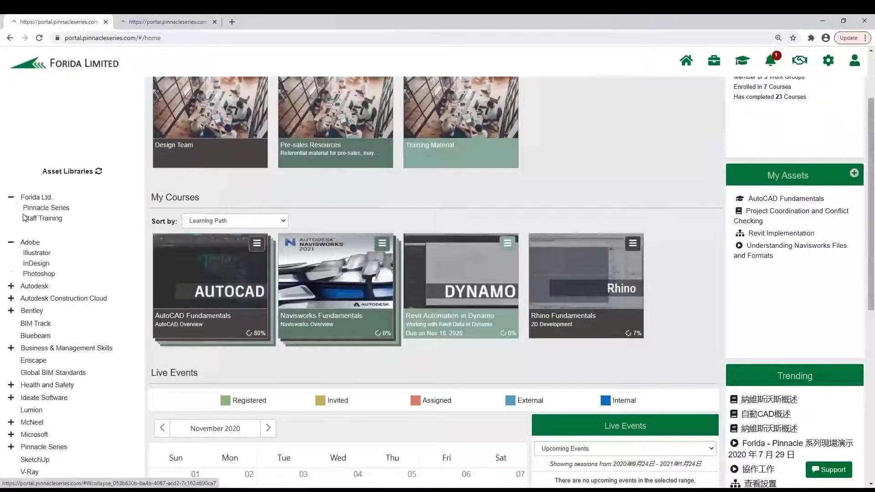
pyautogui.scroll(-2, 23, 214)
pyautogui.click(12, 196)
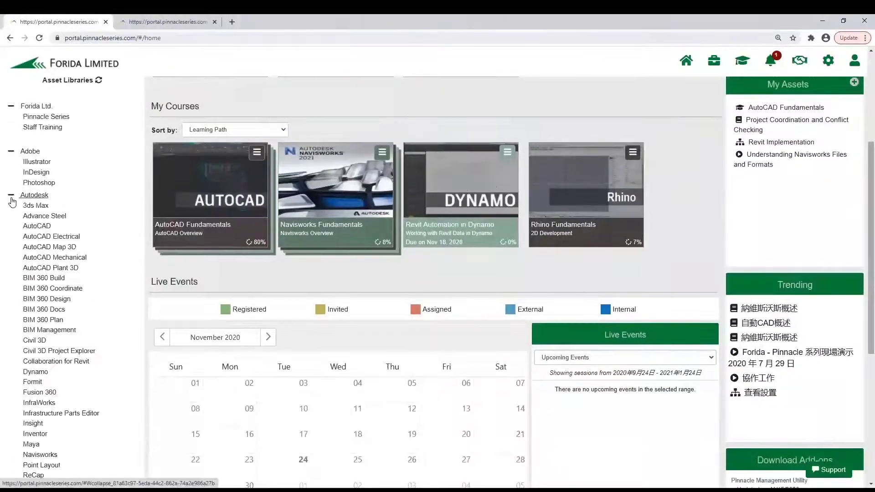
pyautogui.scroll(-5, 11, 200)
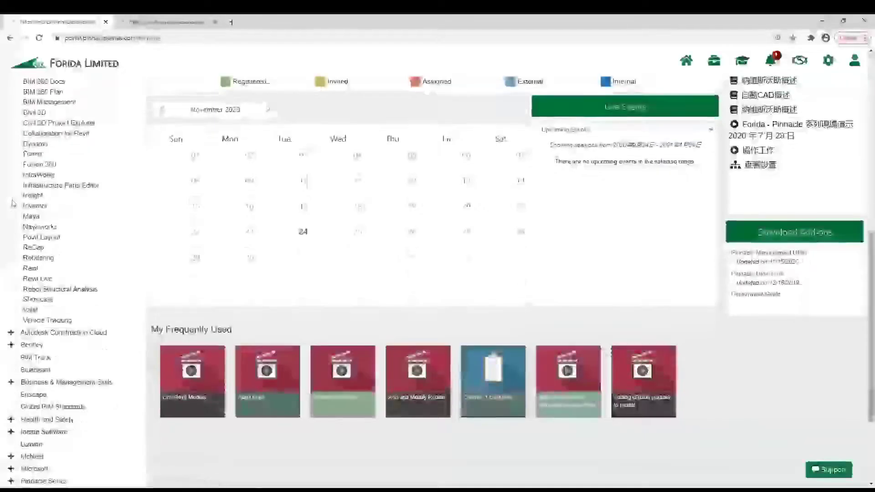
pyautogui.scroll(4, 104, 315)
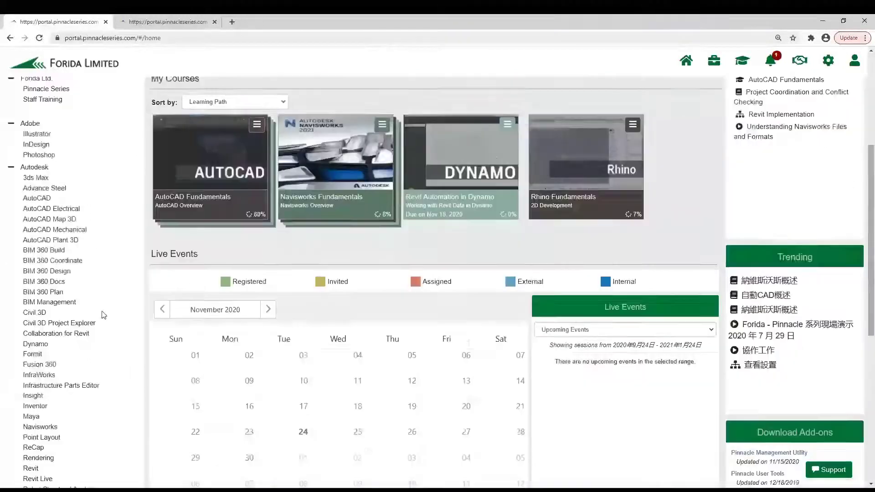
pyautogui.scroll(5, 104, 315)
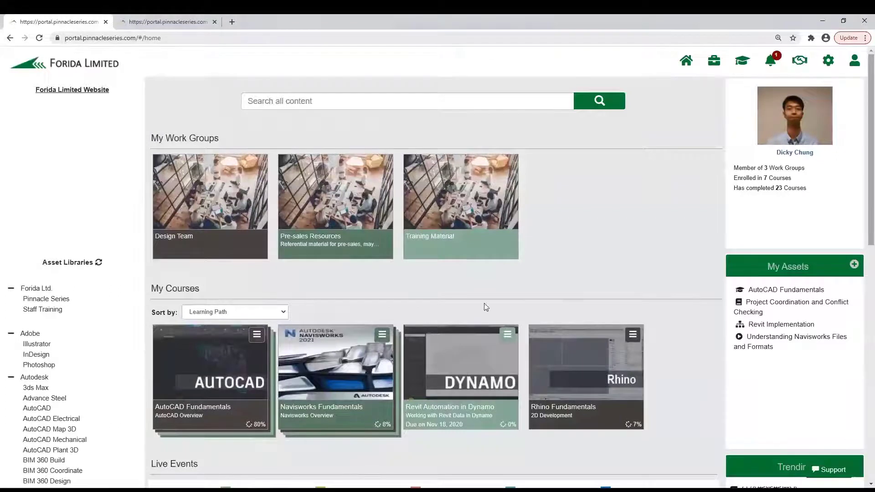
# Open the Navisworks Fundamentals course, look through the Navisworks Overview lesson list and play the Understanding the Navisworks Interface video
pyautogui.click(338, 385)
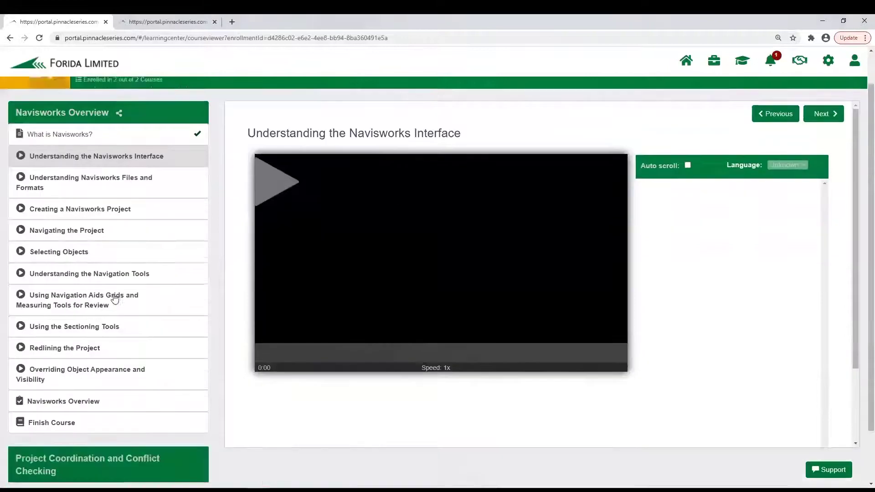
pyautogui.scroll(-3, 114, 297)
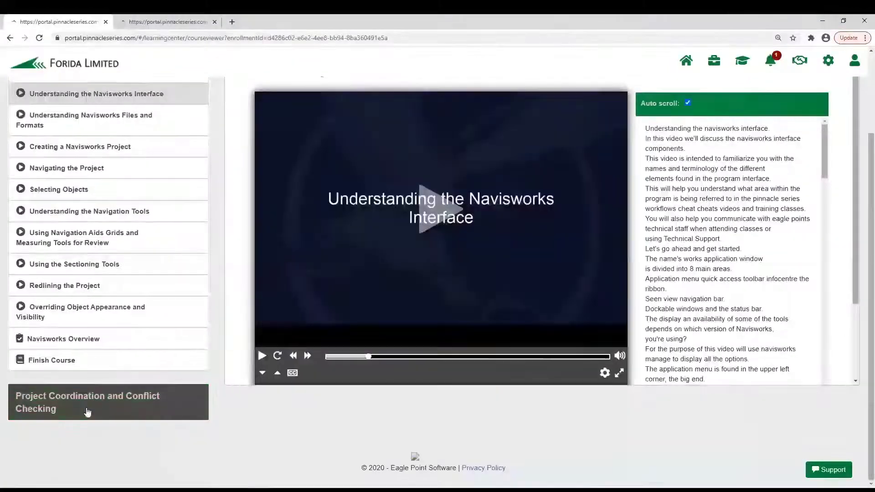
pyautogui.scroll(3, 87, 412)
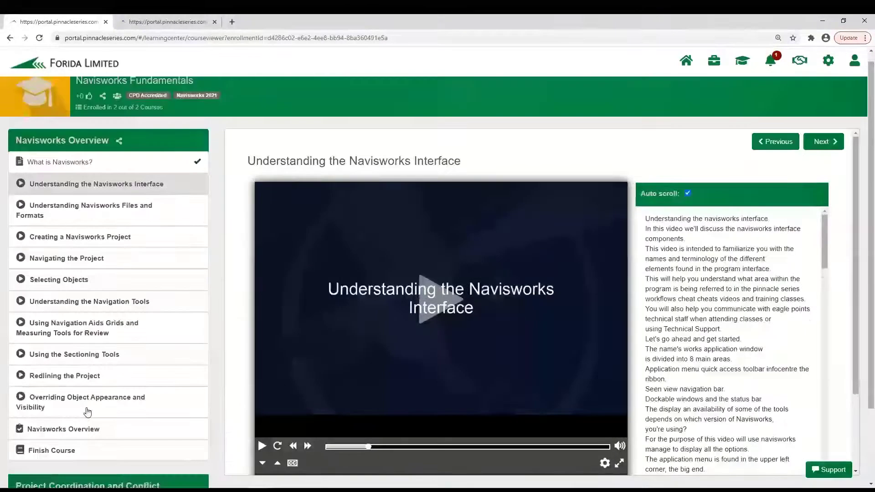
pyautogui.scroll(-2, 54, 374)
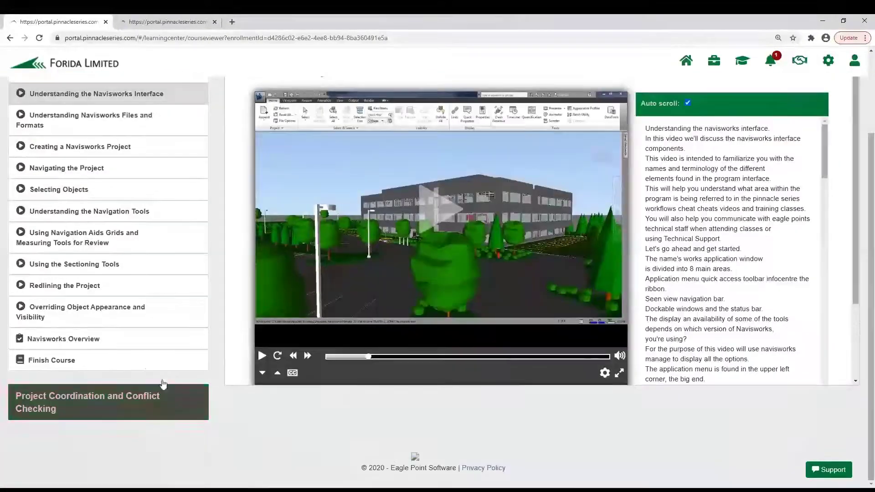
pyautogui.scroll(3, 62, 417)
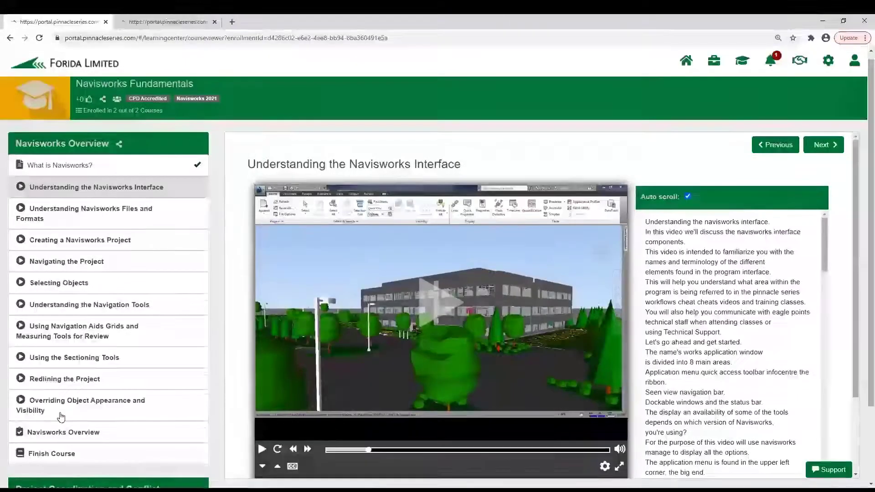
pyautogui.click(403, 326)
# In the Chinese version of the course, play the Navisworks interface video, skip to 0:54 and jump to a line in the transcript
pyautogui.scroll(-1, 403, 322)
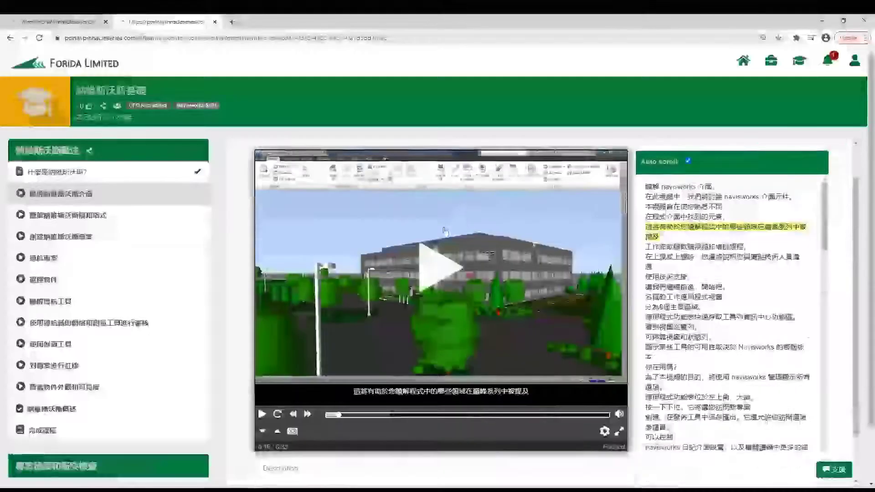
pyautogui.click(441, 256)
pyautogui.click(441, 259)
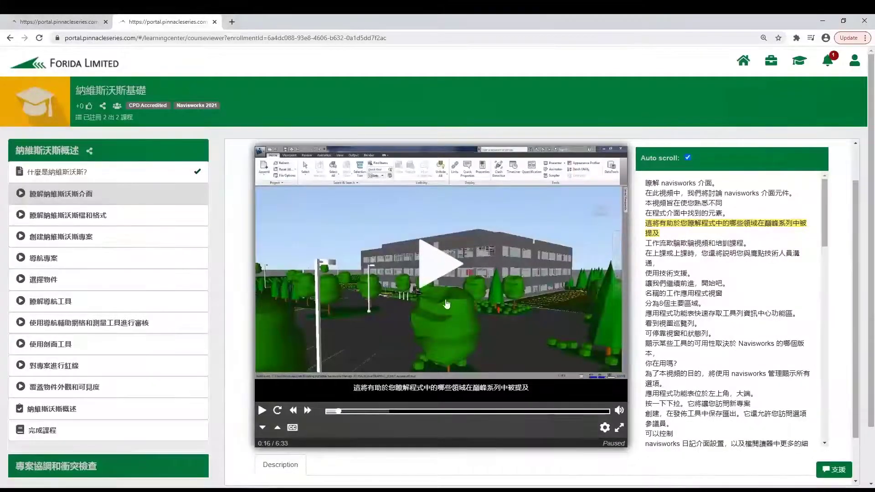
pyautogui.click(263, 410)
pyautogui.click(366, 412)
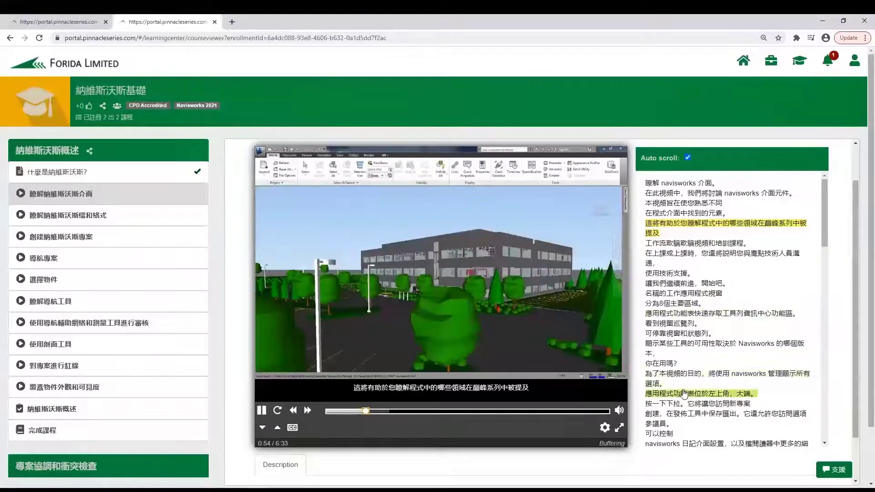
pyautogui.click(679, 325)
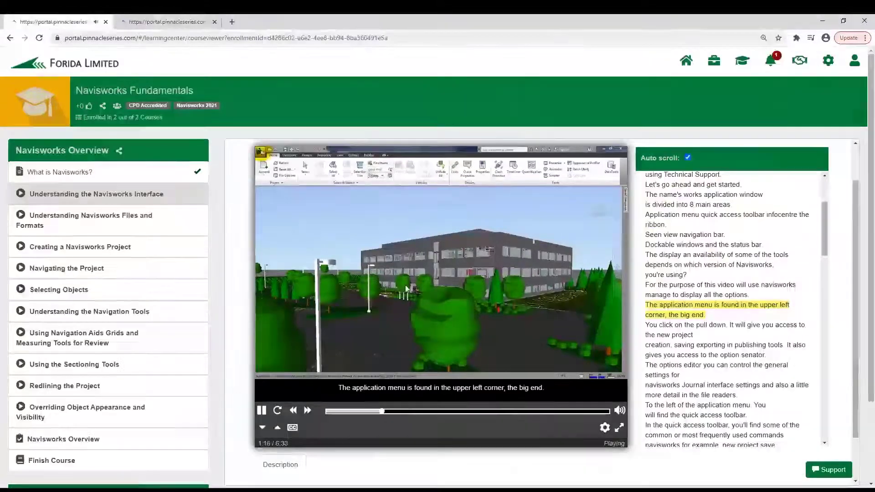
# Browse the Navigation Tools, Sectioning Tools and Overriding Object Appearance lessons, and open the Project Coordination and Conflict Checking course
pyautogui.click(127, 313)
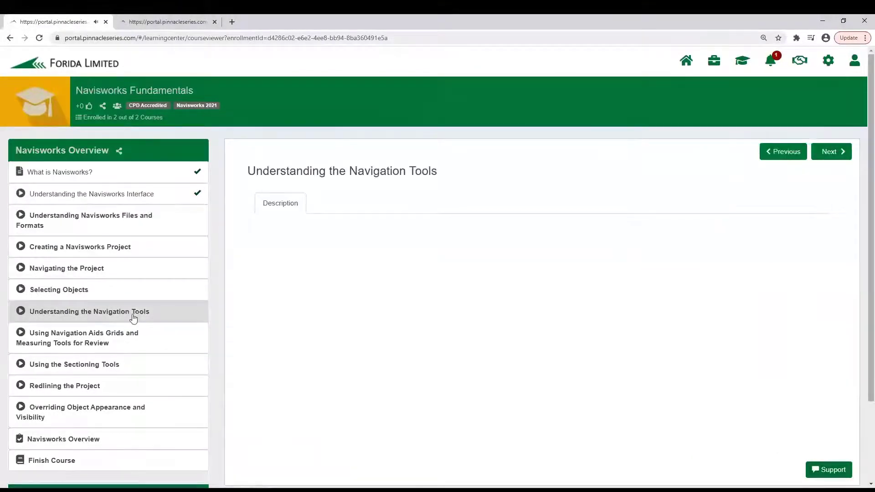
pyautogui.scroll(-1, 133, 310)
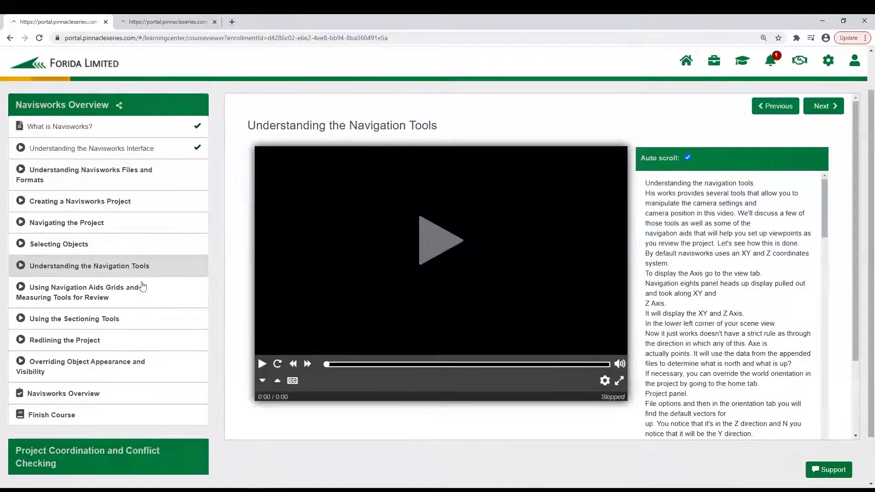
pyautogui.click(106, 322)
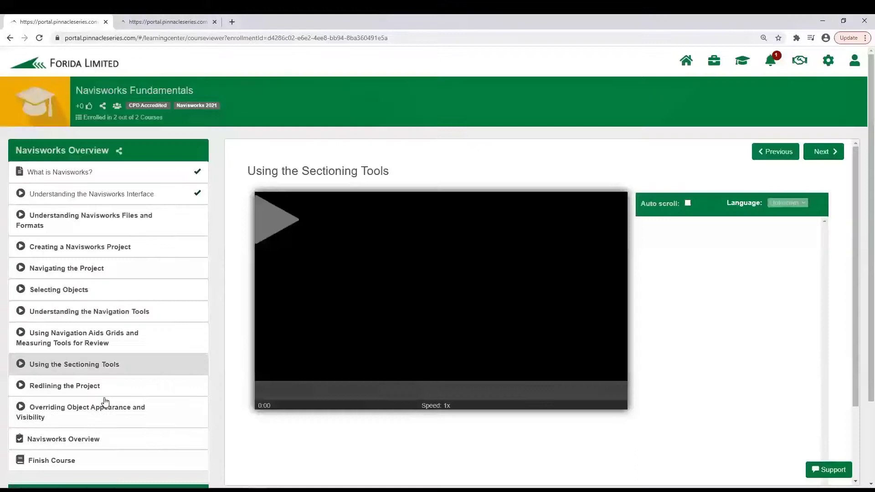
pyautogui.click(104, 400)
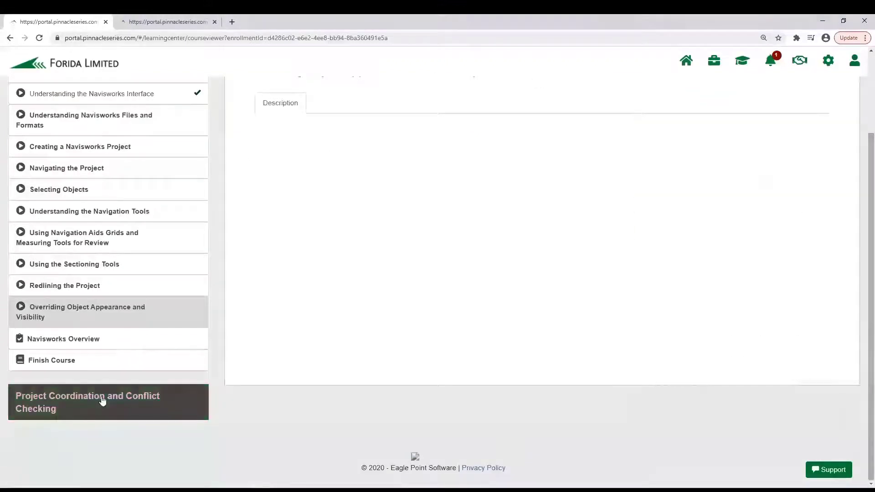
pyautogui.click(100, 422)
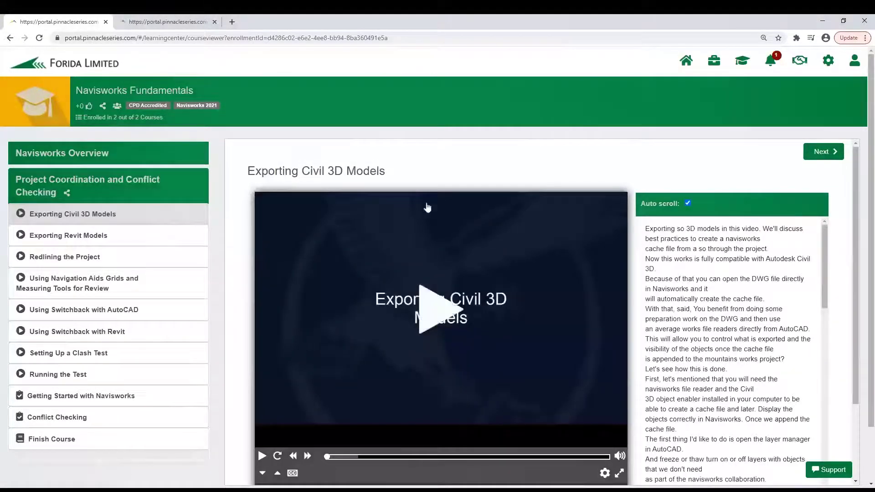
# Return to the portal home page, expand the Autodesk asset library and look through its product list
pyautogui.scroll(-1, 427, 207)
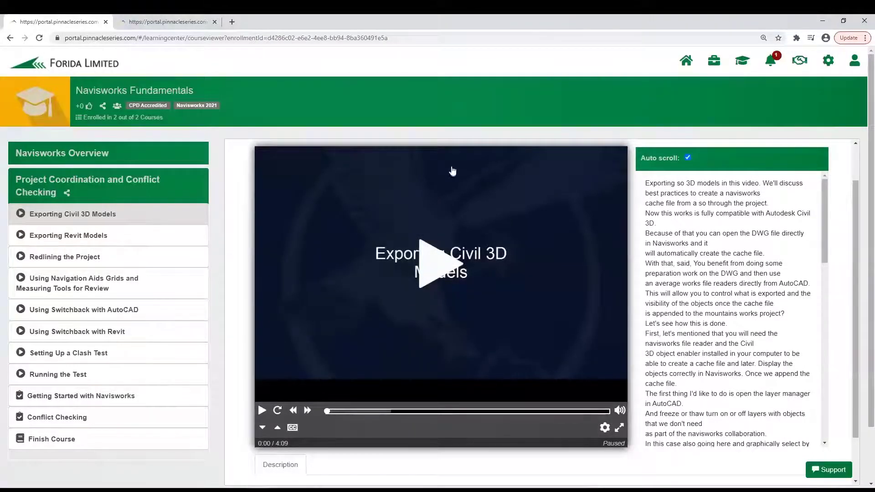
pyautogui.click(686, 64)
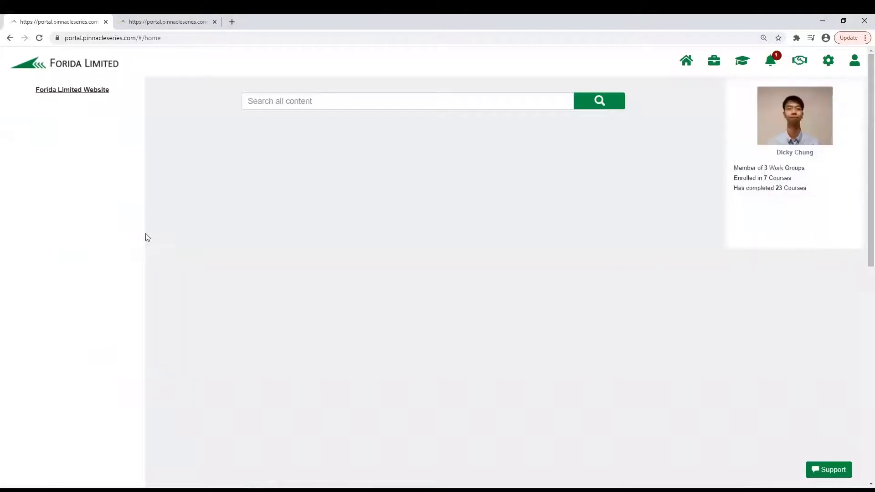
pyautogui.scroll(-4, 146, 239)
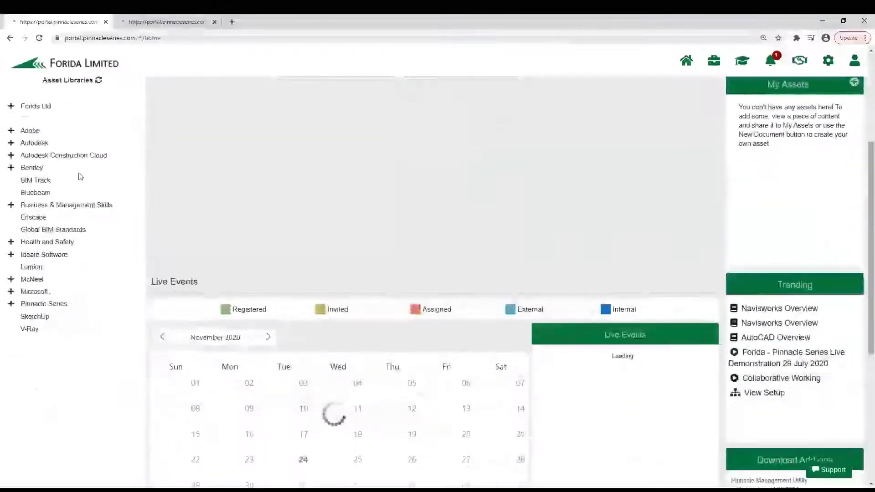
pyautogui.click(13, 144)
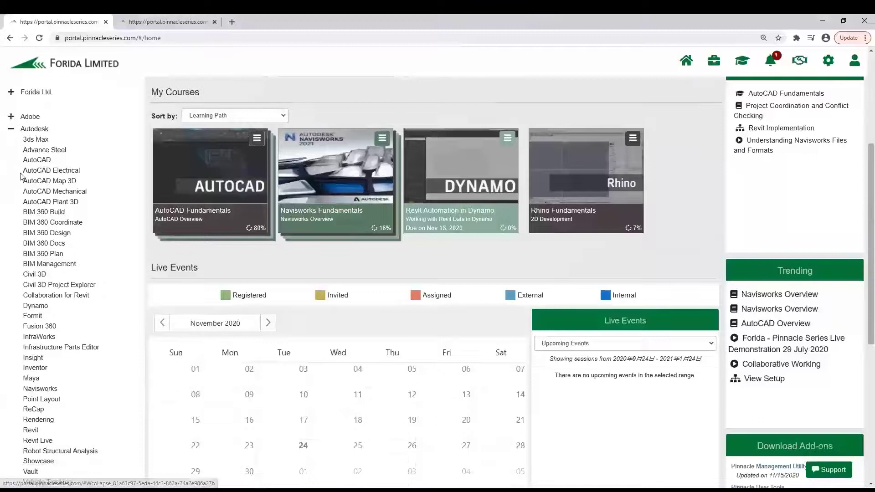
pyautogui.scroll(-5, 20, 176)
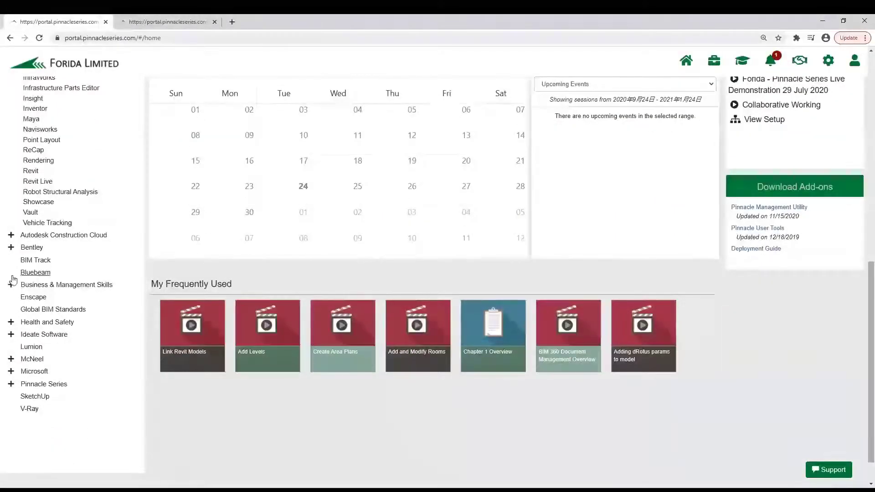
pyautogui.scroll(5, 12, 285)
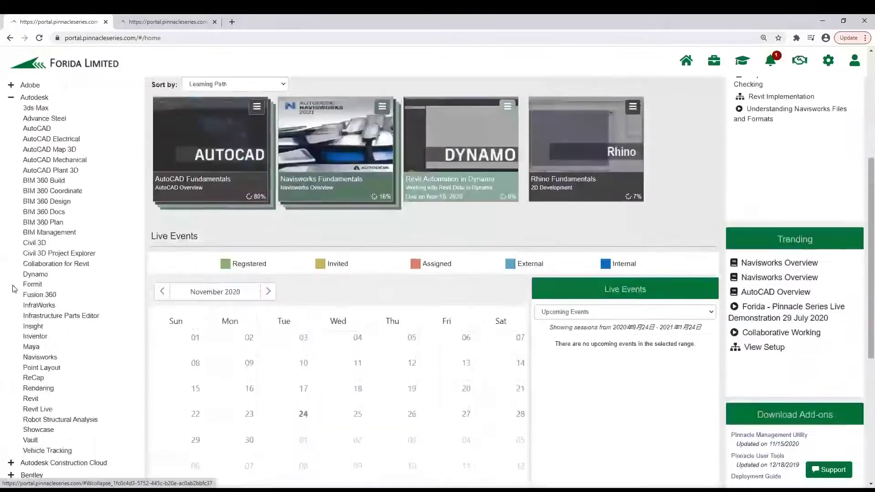
# Open the BIM 360 Build assets, expand the learning paths and open the BIM 360 Project Management learning path
pyautogui.click(55, 182)
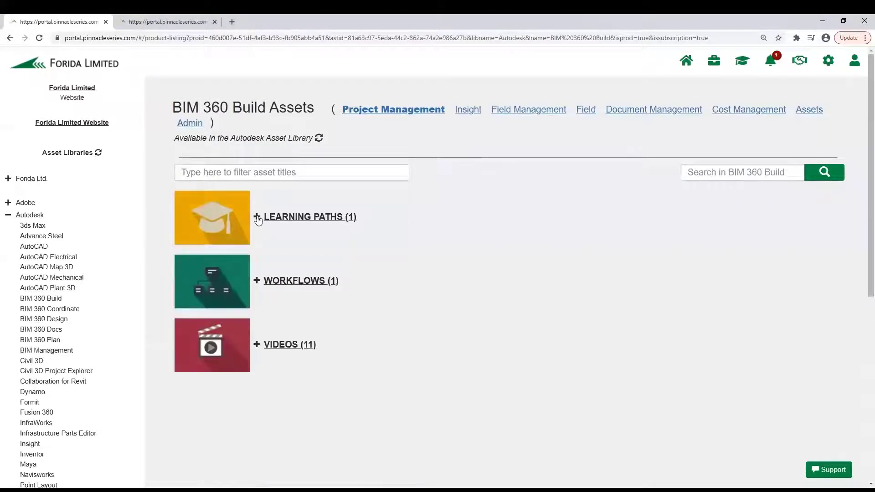
pyautogui.click(257, 217)
pyautogui.click(267, 275)
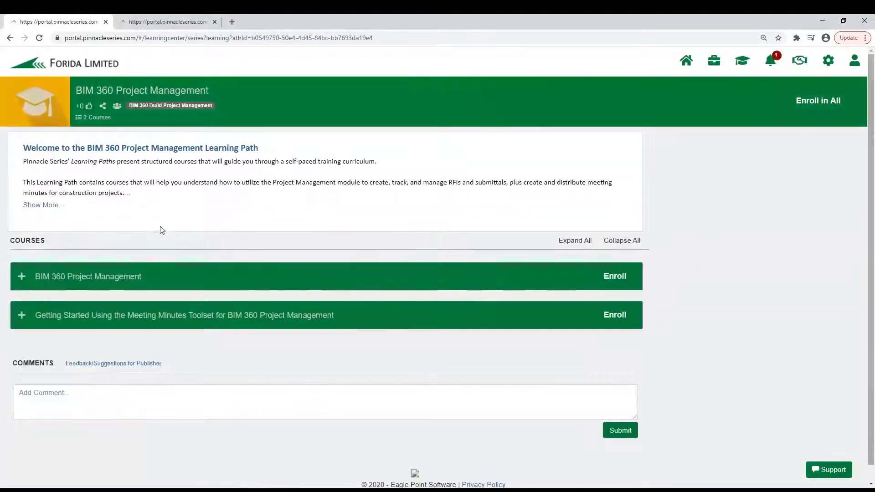
# Show the full description of the learning path and highlight its approximate duration
pyautogui.click(49, 204)
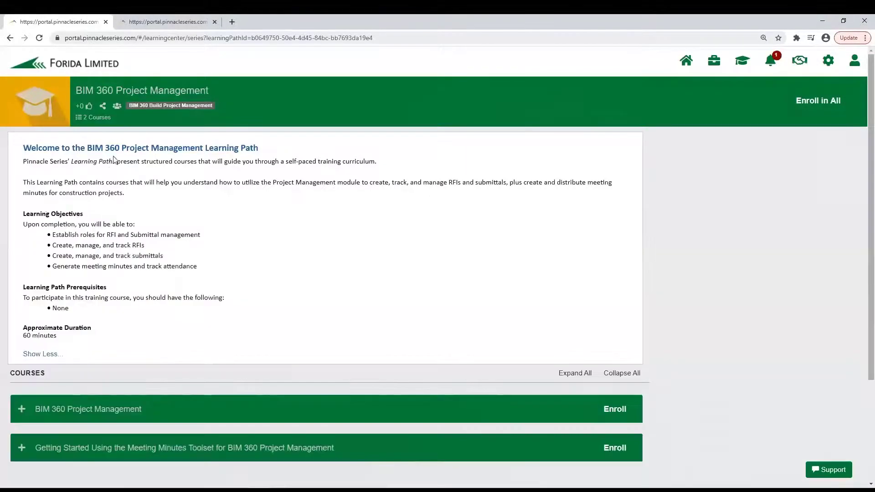
pyautogui.scroll(-1, 114, 159)
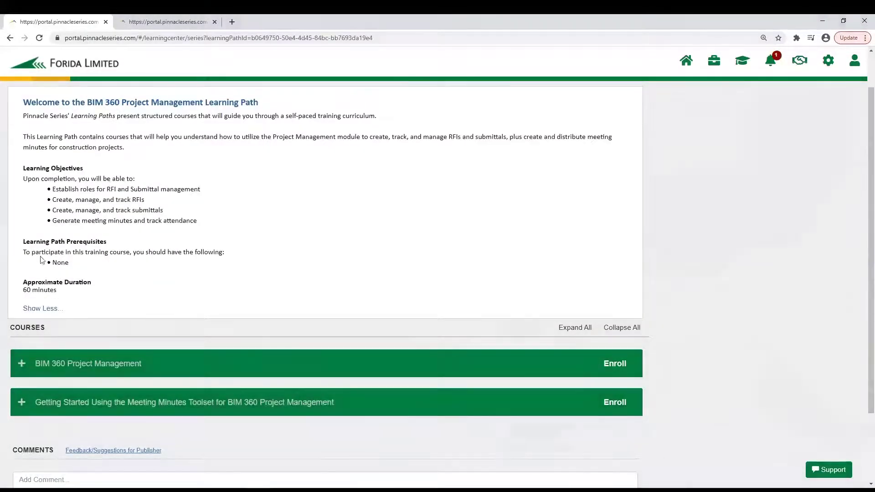
pyautogui.moveTo(24, 280); pyautogui.dragTo(74, 298)
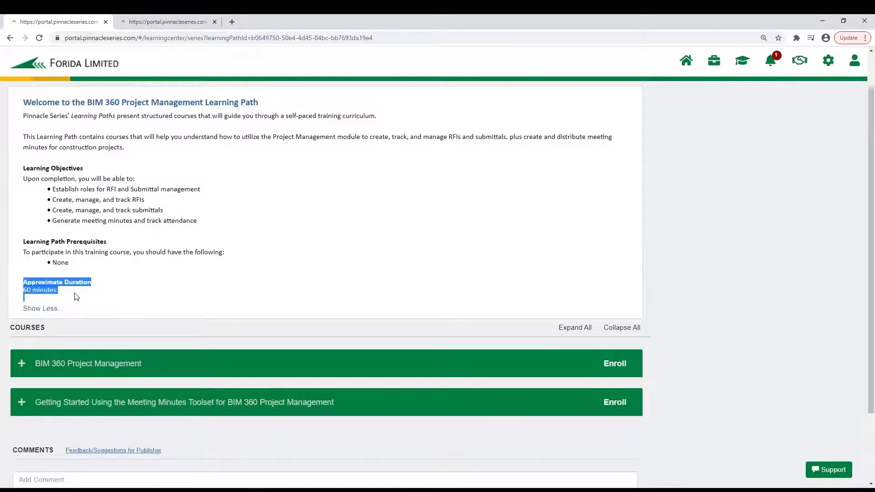
pyautogui.click(77, 296)
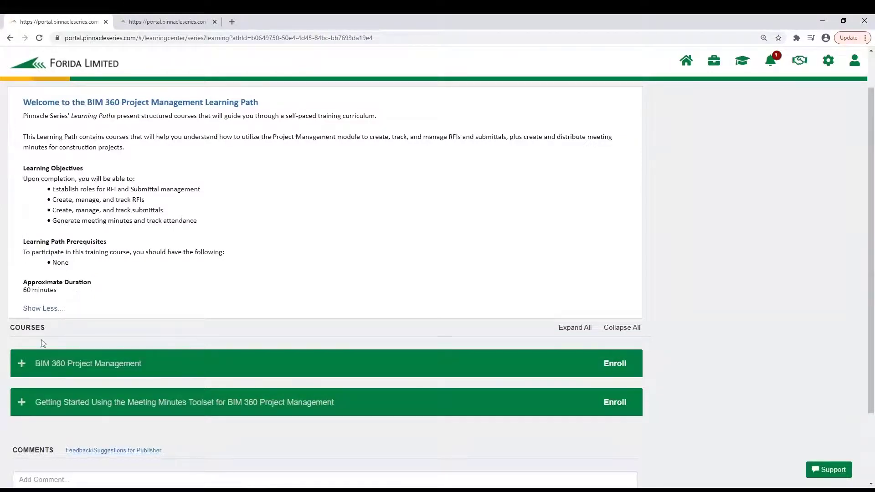
# Expand the BIM 360 Project Management and Meeting Minutes Toolset courses and look through their objectives and lesson lists
pyautogui.click(21, 363)
pyautogui.scroll(-1, 89, 328)
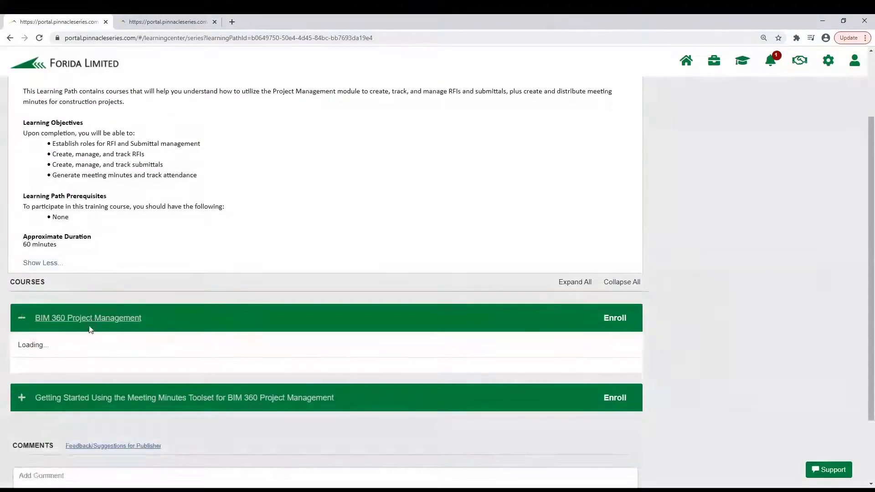
pyautogui.scroll(-6, 90, 330)
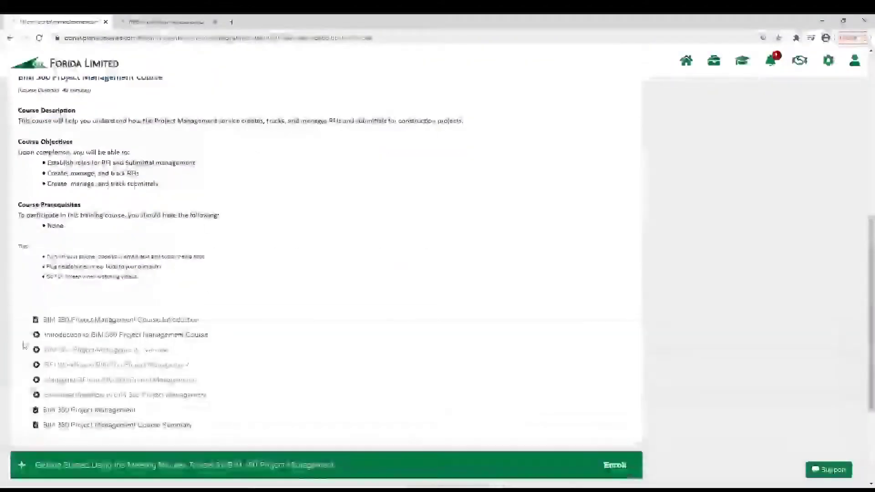
pyautogui.scroll(-3, 25, 337)
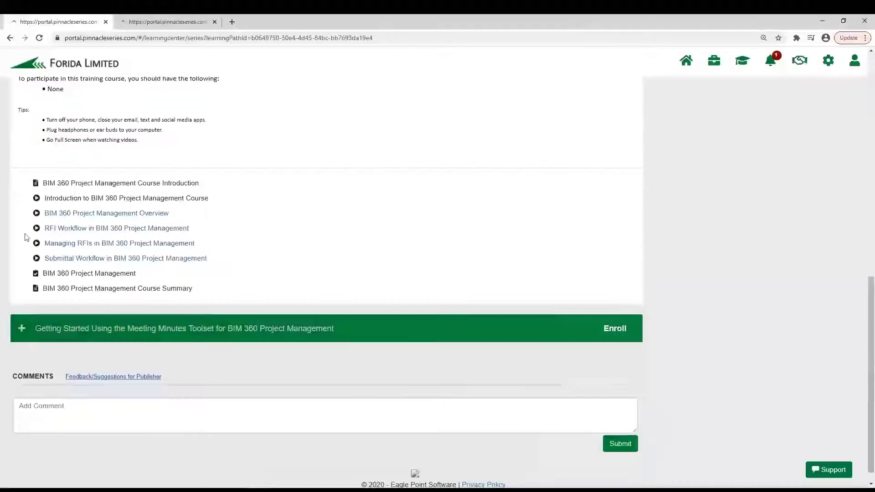
pyautogui.click(22, 329)
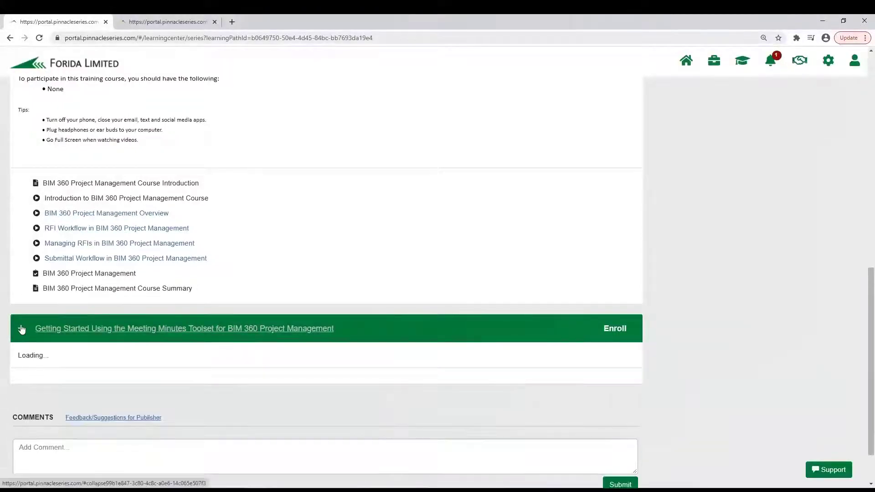
pyautogui.scroll(-7, 69, 320)
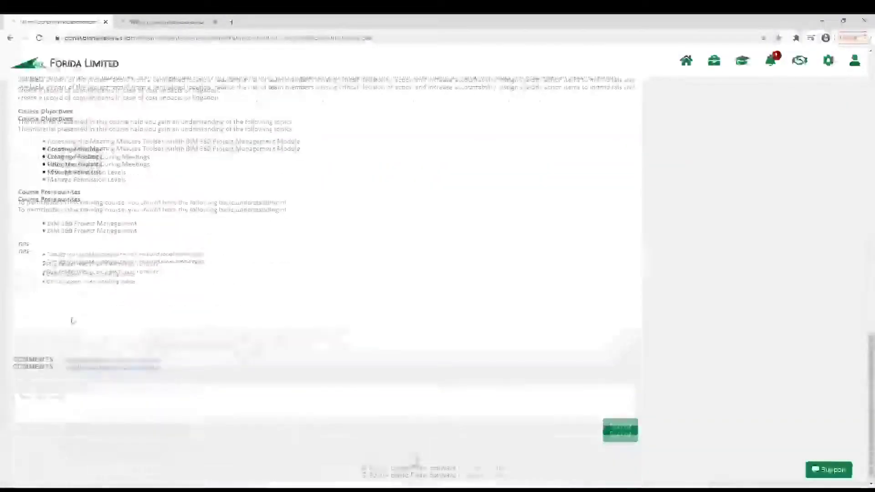
pyautogui.scroll(-3, 71, 321)
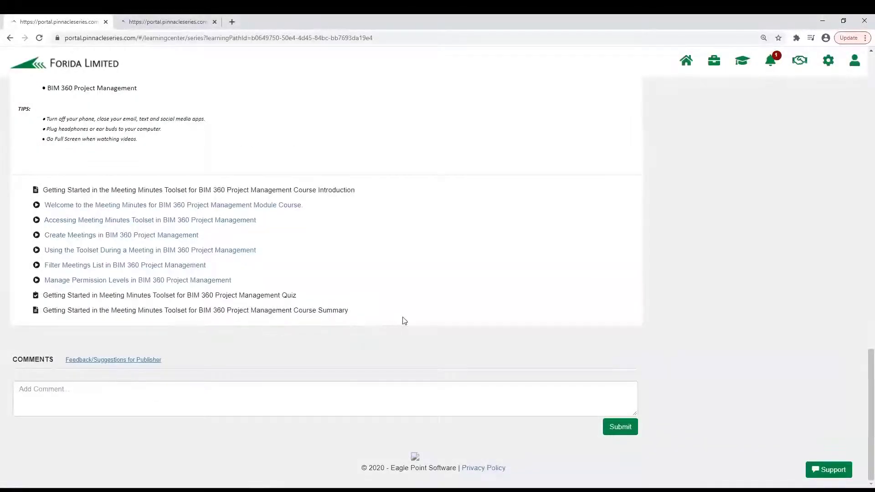
# Enroll in all courses of the BIM 360 Project Management learning path without assigning a due date
pyautogui.scroll(20, 403, 318)
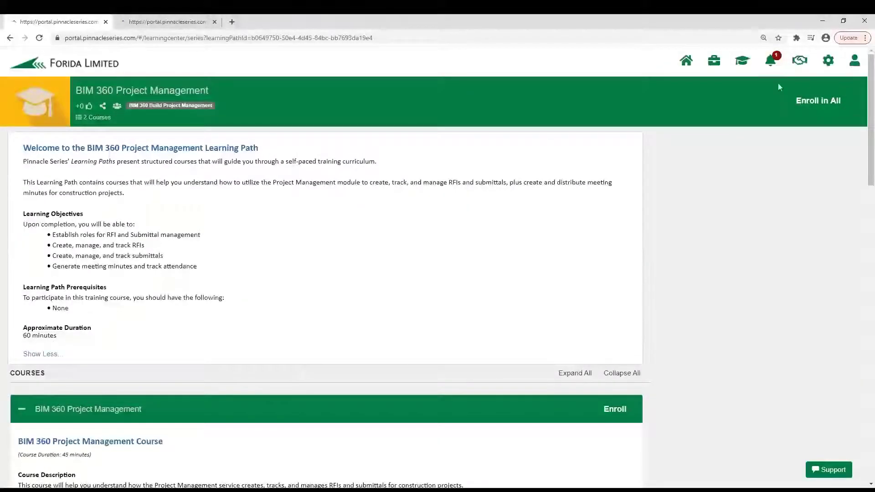
pyautogui.click(824, 101)
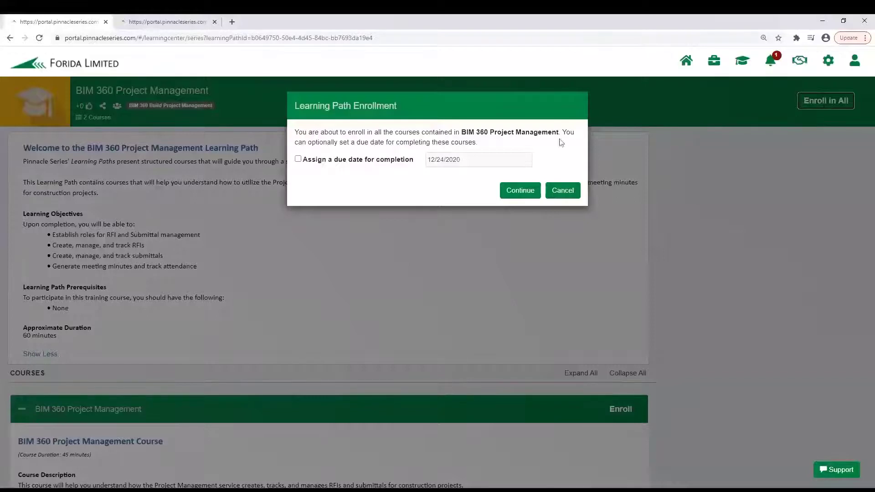
pyautogui.click(519, 193)
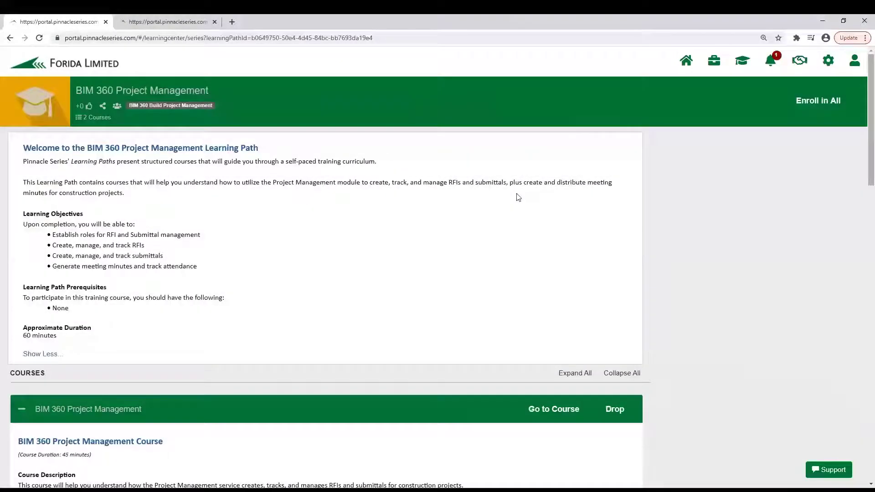
# Open BIM 360 Project Management from My Courses on the home page and look through its course introduction and lesson list
pyautogui.click(687, 61)
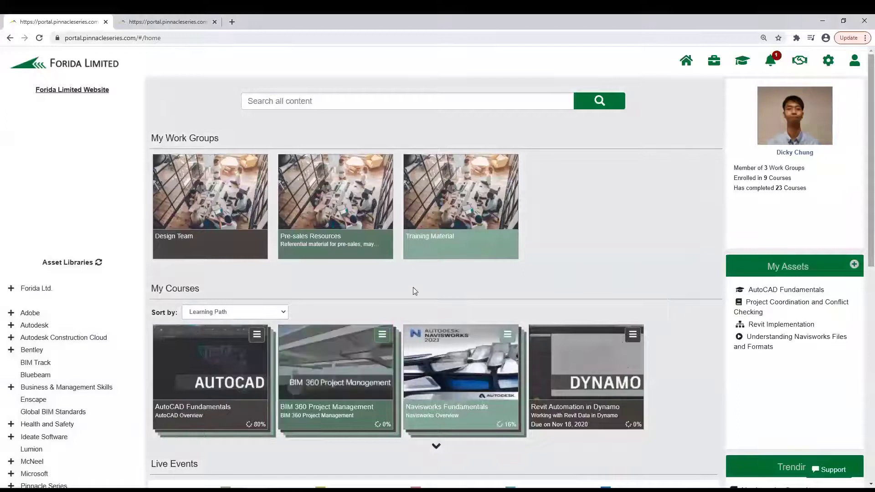
pyautogui.scroll(-2, 413, 287)
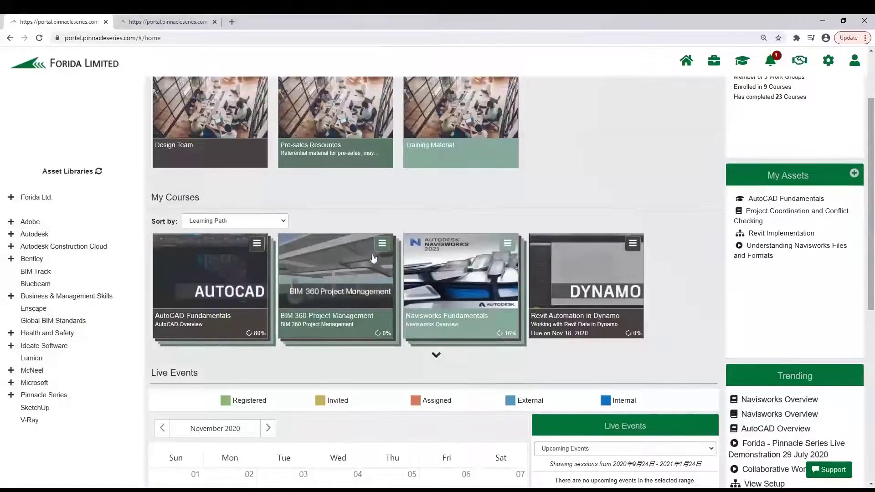
pyautogui.click(349, 279)
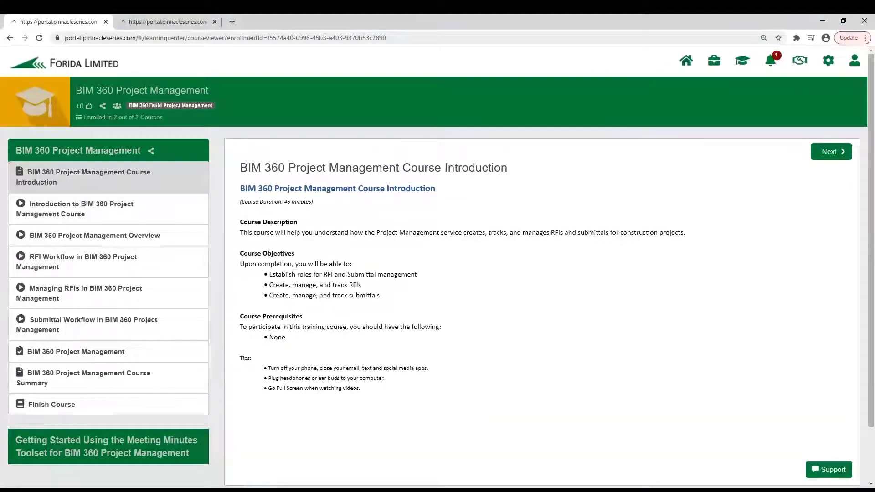
pyautogui.scroll(-3, 470, 292)
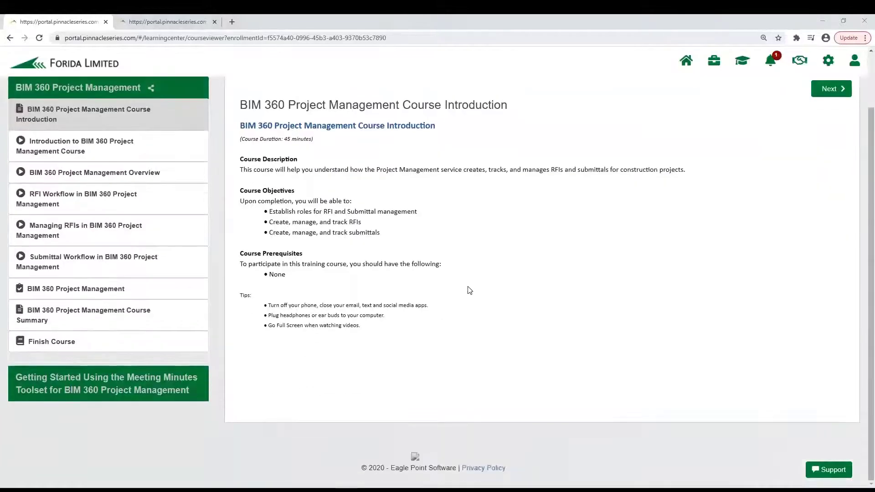
pyautogui.scroll(3, 469, 290)
pyautogui.scroll(-1, 456, 281)
pyautogui.scroll(-1, 452, 278)
pyautogui.scroll(1, 605, 185)
# Return to the home page, expand the Autodesk asset library and open the AutoCAD assets
pyautogui.click(684, 62)
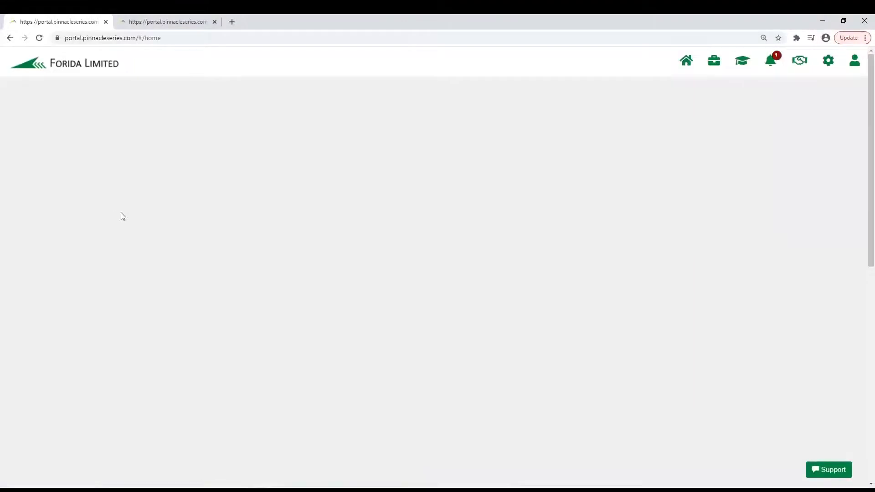
pyautogui.scroll(-2, 119, 221)
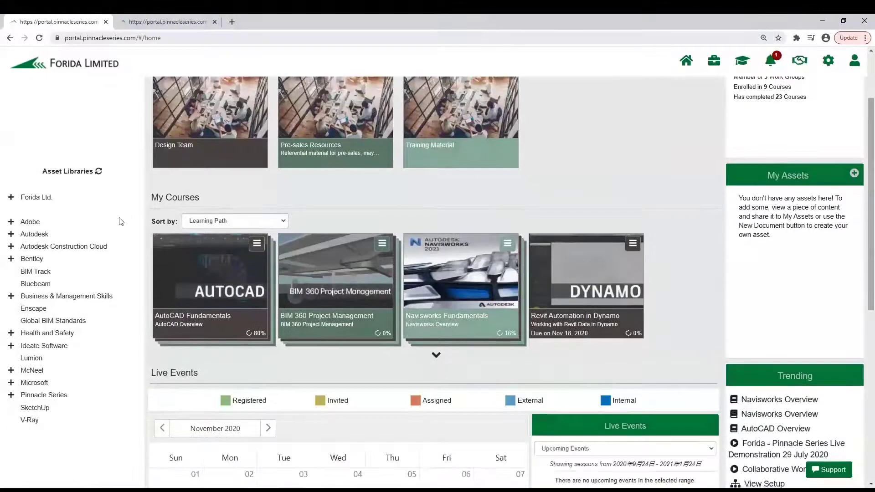
pyautogui.click(11, 233)
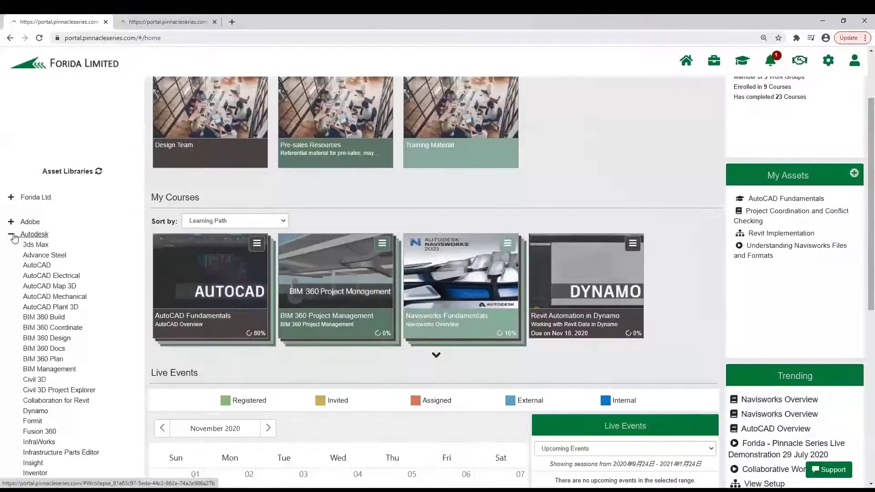
pyautogui.click(36, 265)
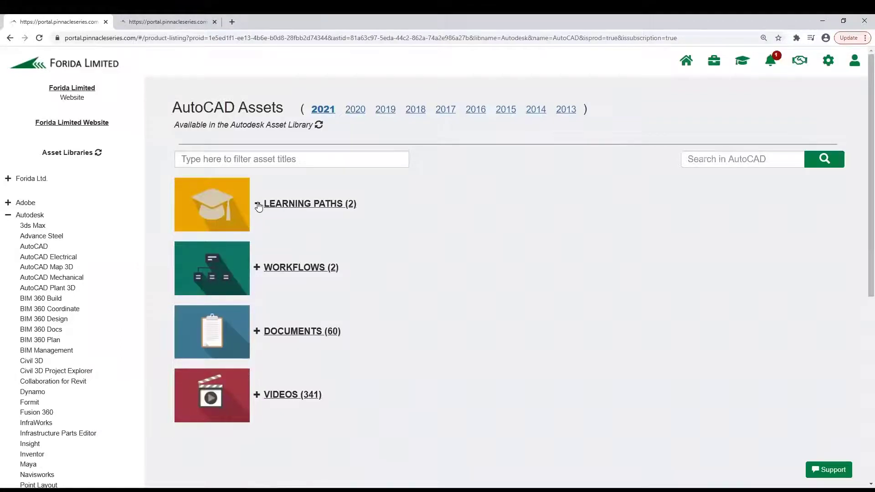
# Expand the learning paths, workflows and documents in the AutoCAD 2021 assets and look through the document titles
pyautogui.click(258, 205)
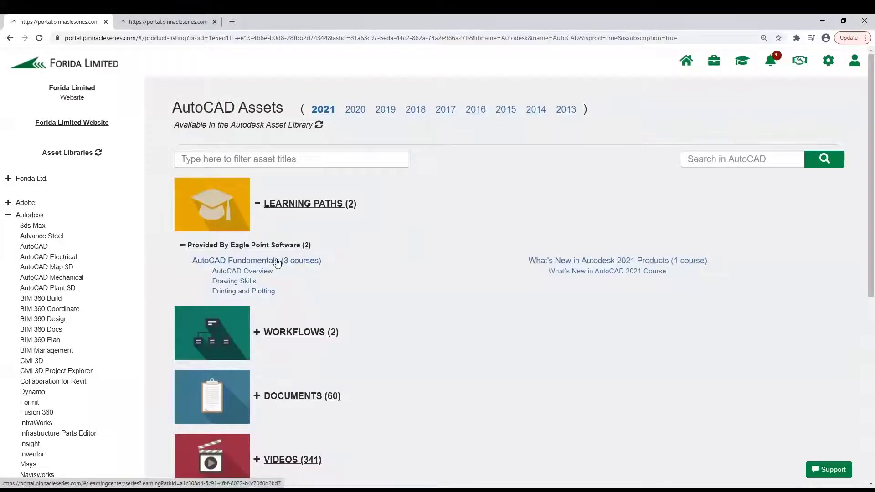
pyautogui.scroll(-3, 277, 264)
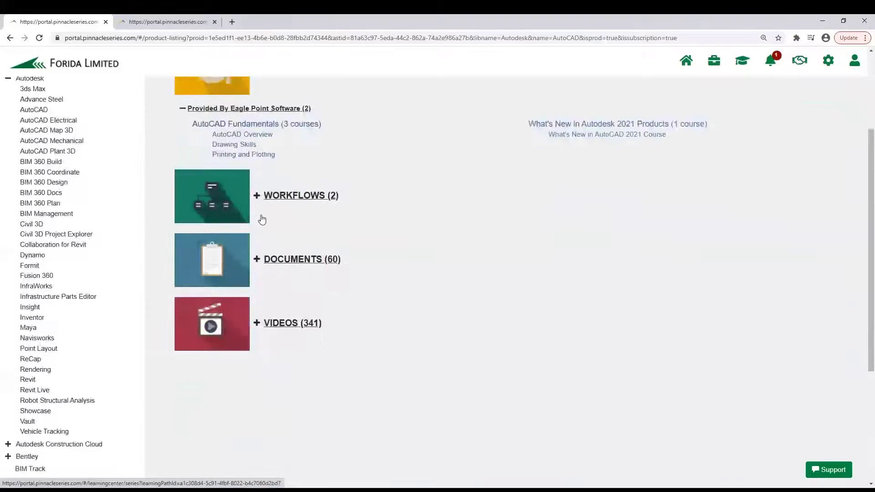
pyautogui.click(258, 199)
pyautogui.scroll(-3, 257, 206)
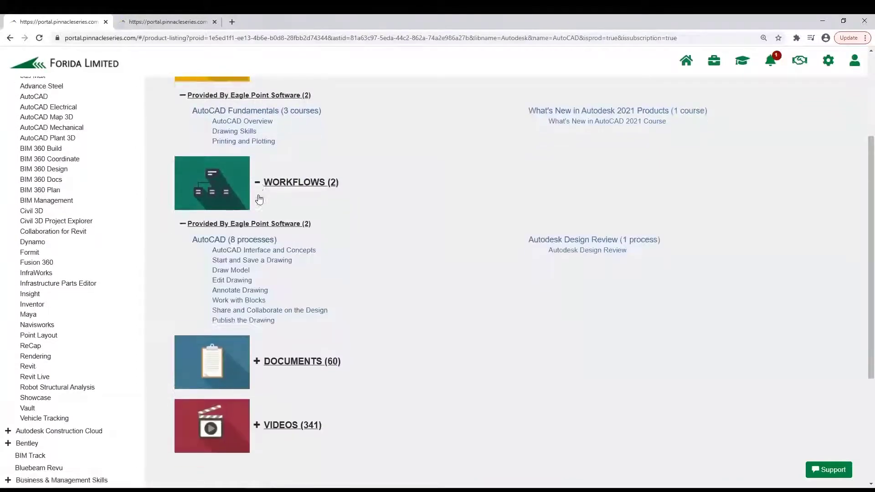
pyautogui.click(258, 238)
pyautogui.scroll(-4, 257, 238)
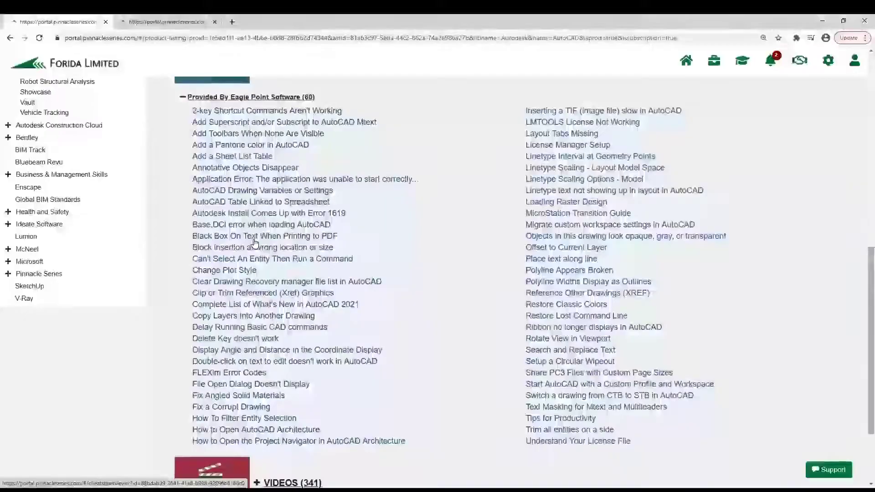
# Open the Add a Sheet List Table document from the AutoCAD documents and share it to My Assets
pyautogui.click(248, 157)
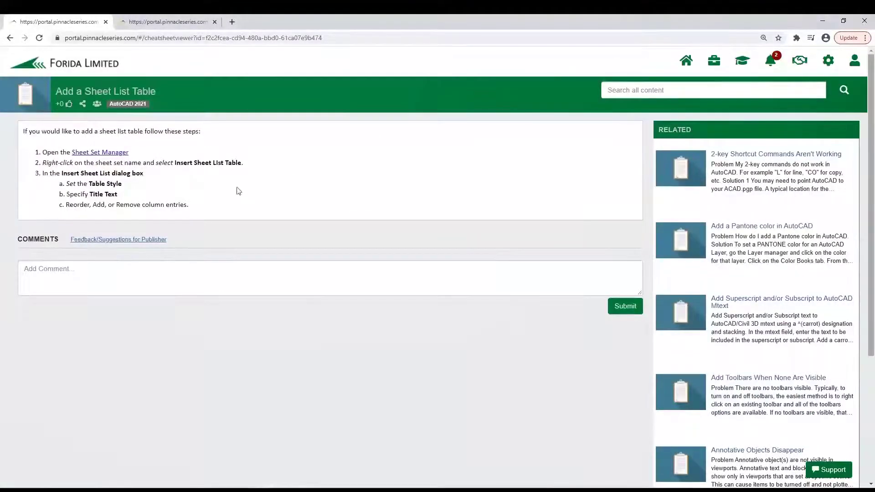
pyautogui.click(83, 104)
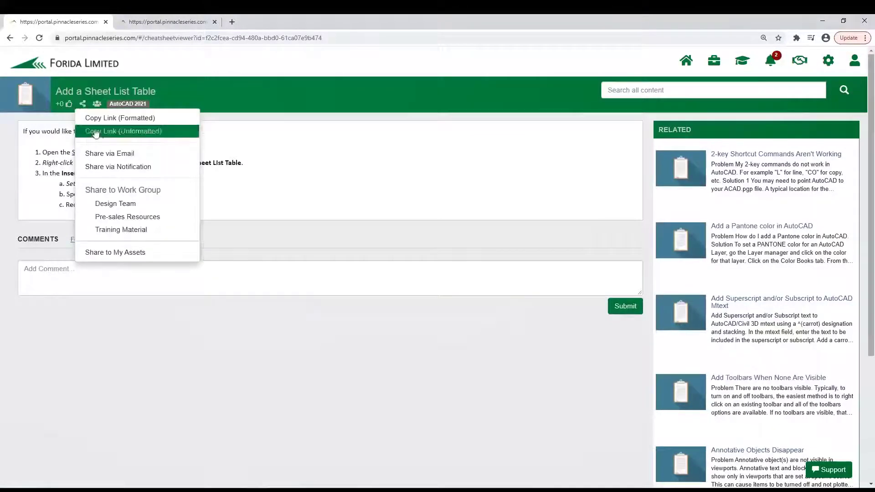
pyautogui.click(161, 253)
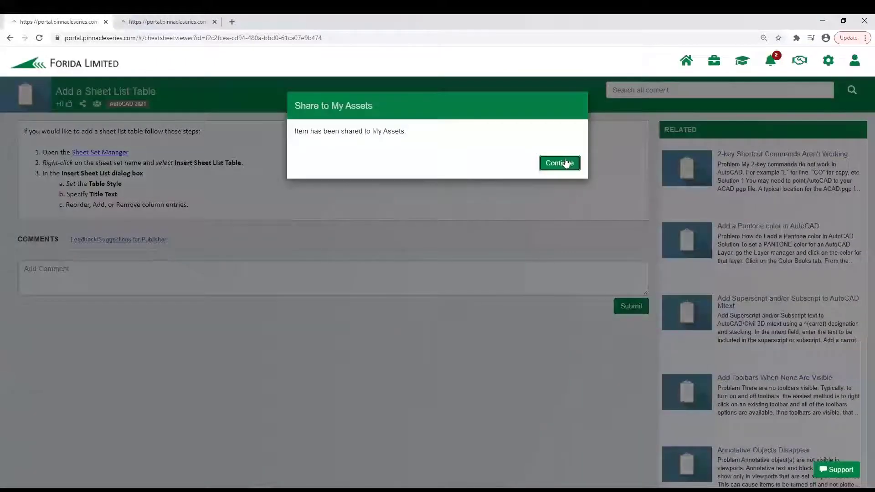
pyautogui.click(565, 162)
# Return to the home page and open Add a Sheet List Table from My Assets to view its content and related documents
pyautogui.click(678, 65)
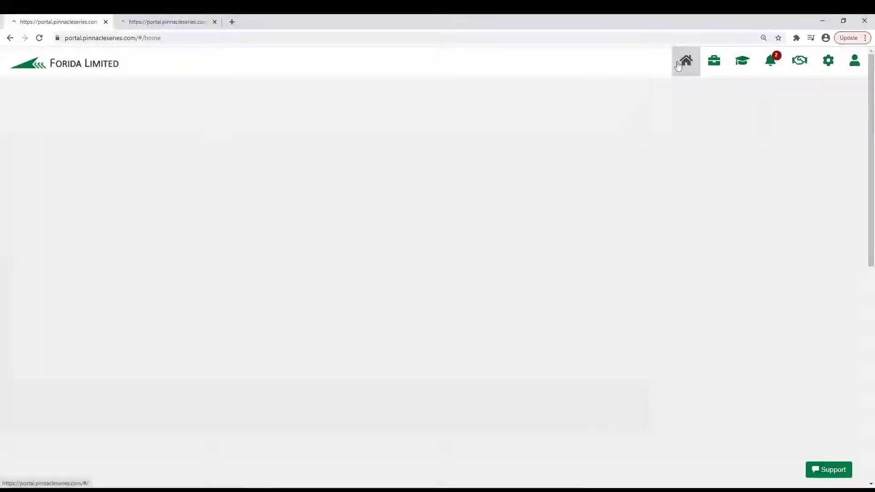
pyautogui.scroll(-5, 649, 151)
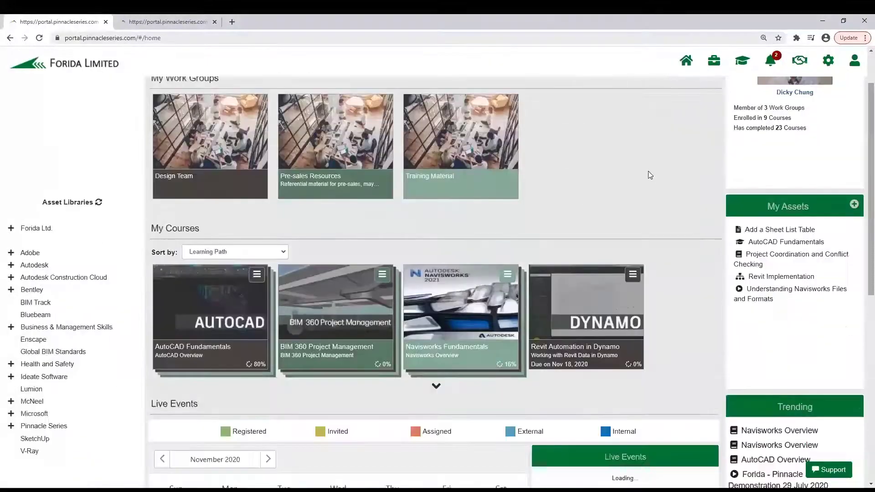
pyautogui.scroll(3, 666, 182)
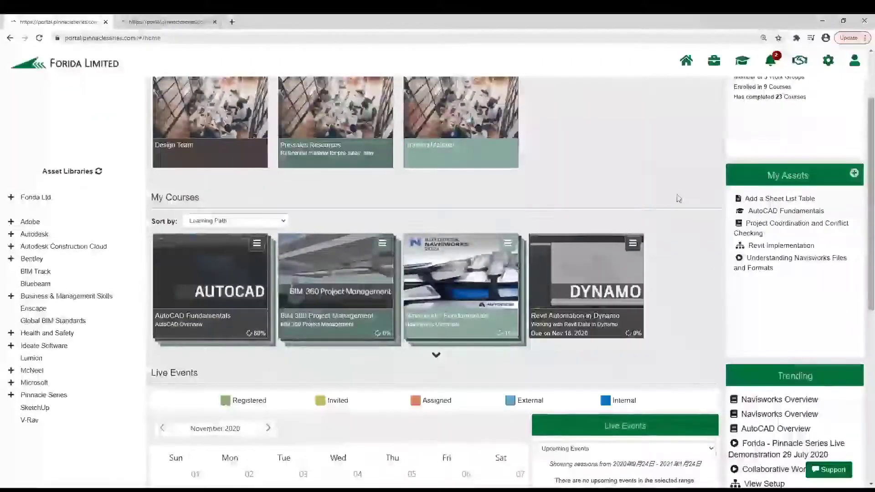
pyautogui.click(779, 199)
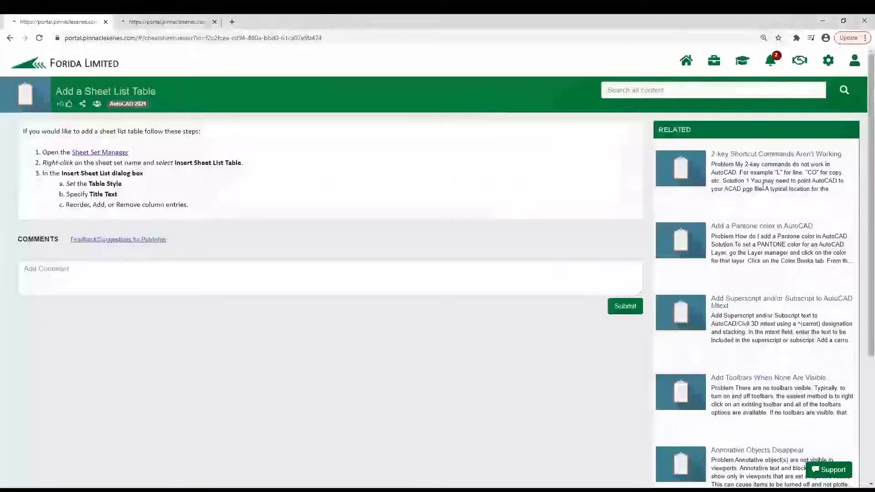
pyautogui.moveTo(733, 184)
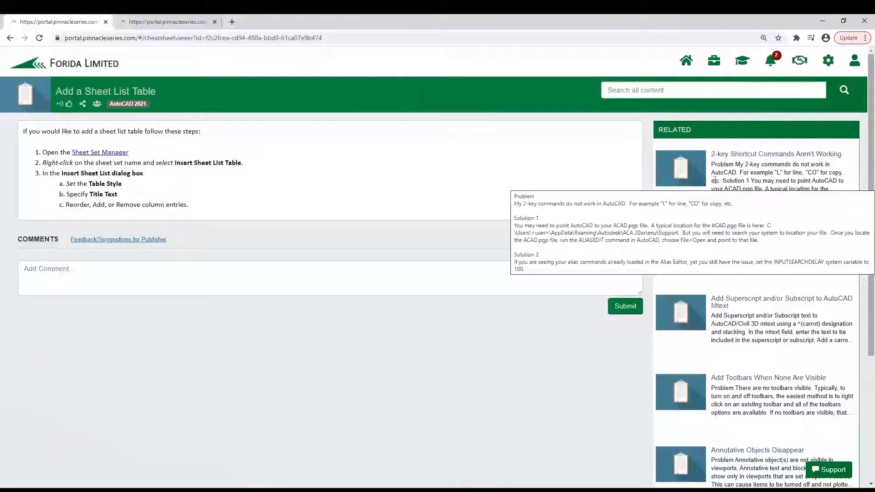
# Open the full My Assets page from the home page and download Add a Sheet List Table for offline viewing
pyautogui.click(690, 63)
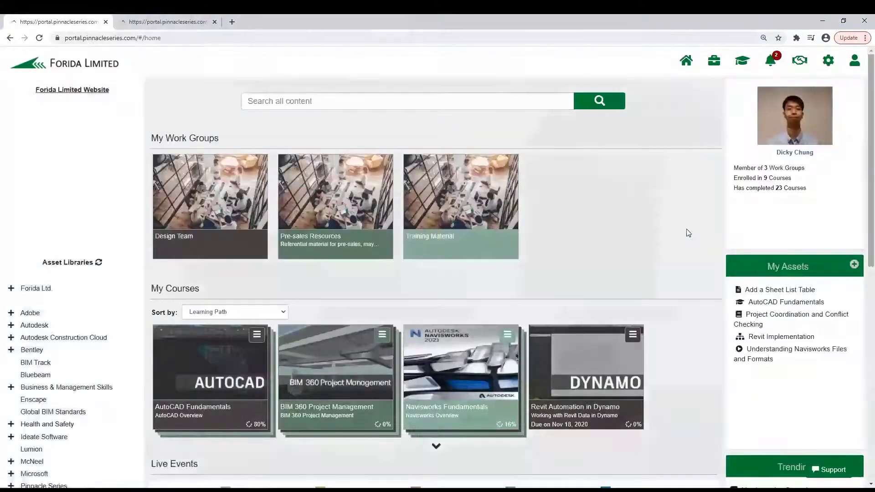
pyautogui.click(809, 273)
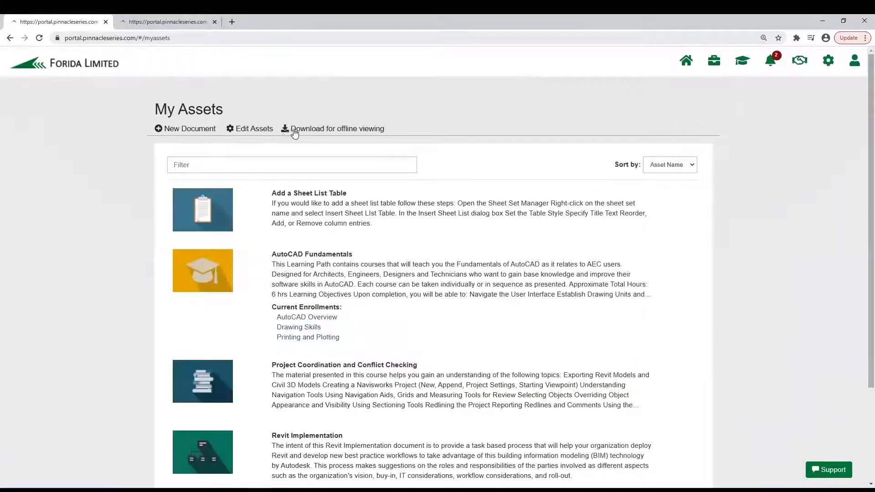
pyautogui.click(294, 132)
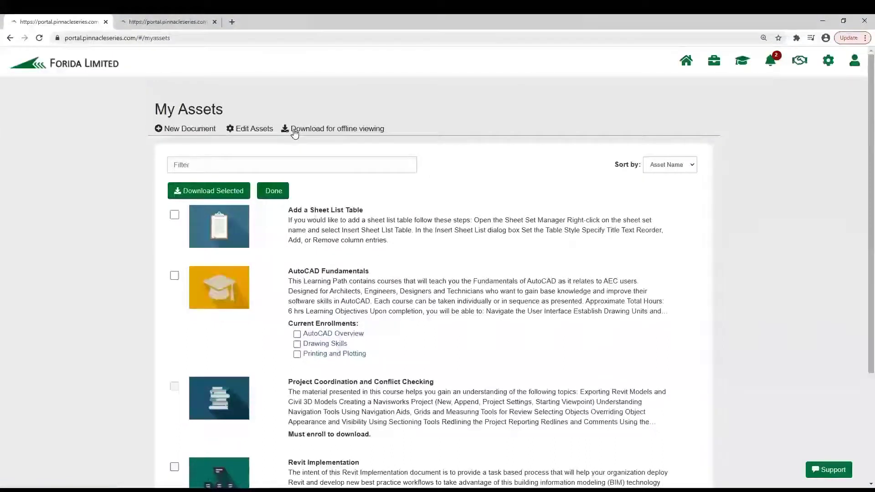
pyautogui.scroll(-1, 294, 132)
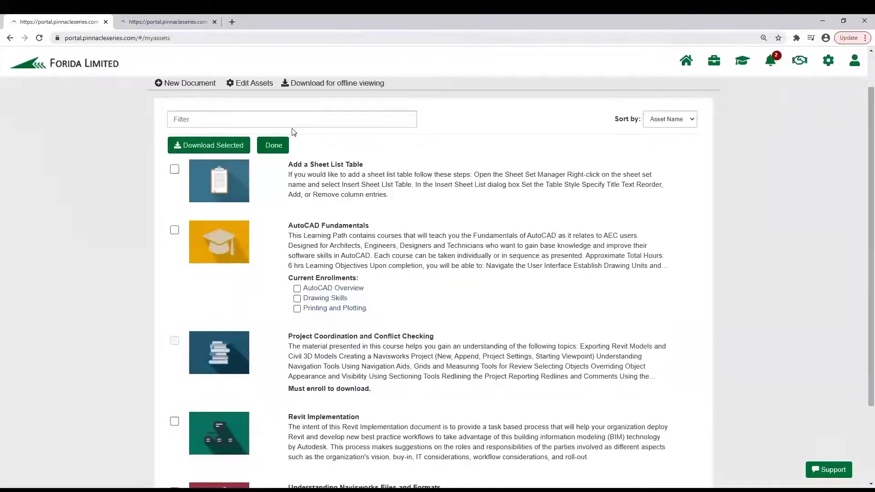
pyautogui.scroll(-1, 298, 135)
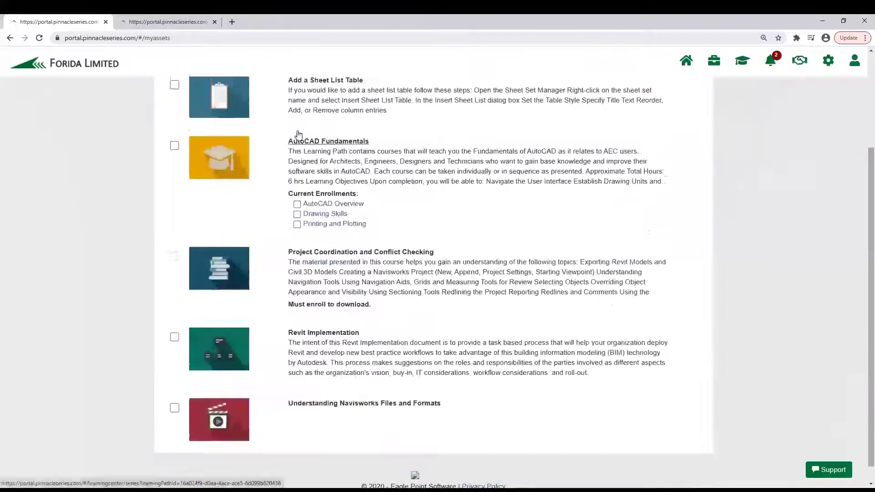
pyautogui.click(175, 124)
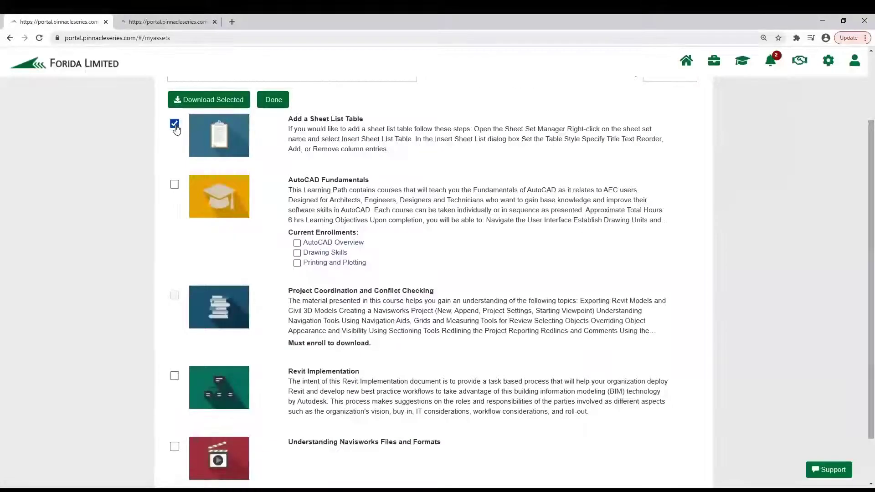
pyautogui.scroll(1, 176, 130)
pyautogui.click(274, 144)
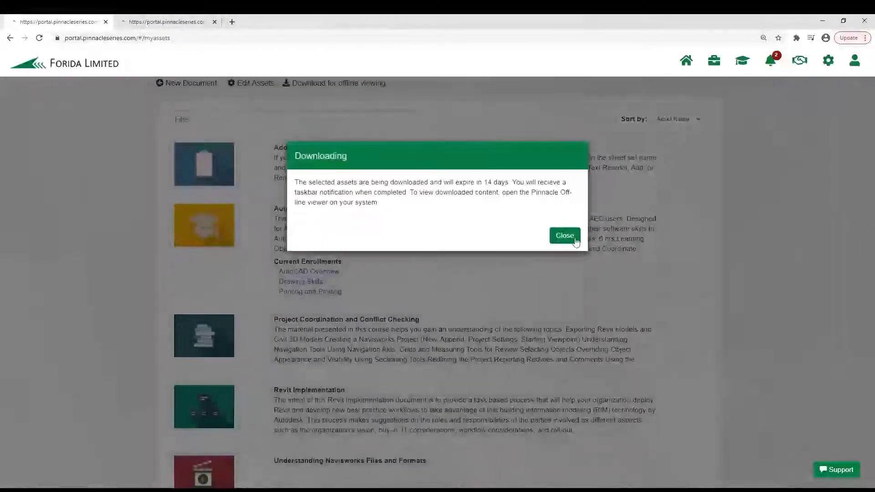
pyautogui.click(569, 237)
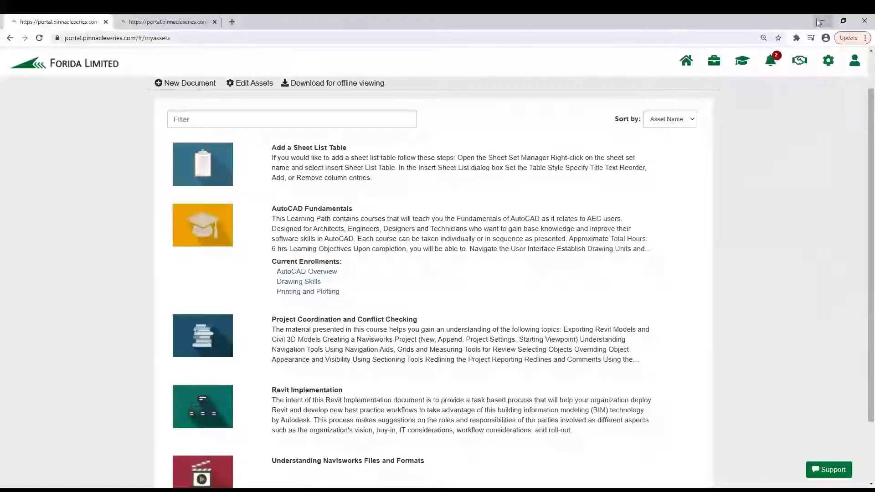
# Switch to the Pinnacle Series Offline Viewer, open the Drawing Skills course and play its Creating AutoCAD Objects video, skipping ahead in it
pyautogui.click(823, 20)
pyautogui.click(441, 173)
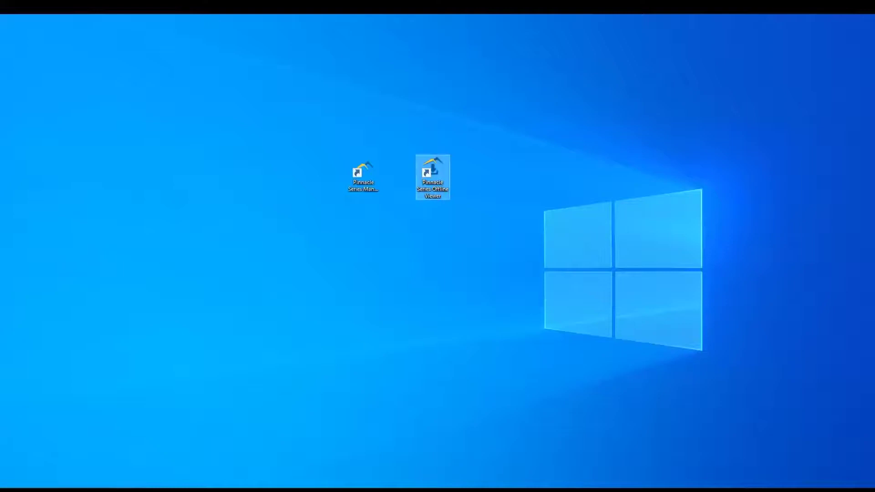
pyautogui.press('Return')
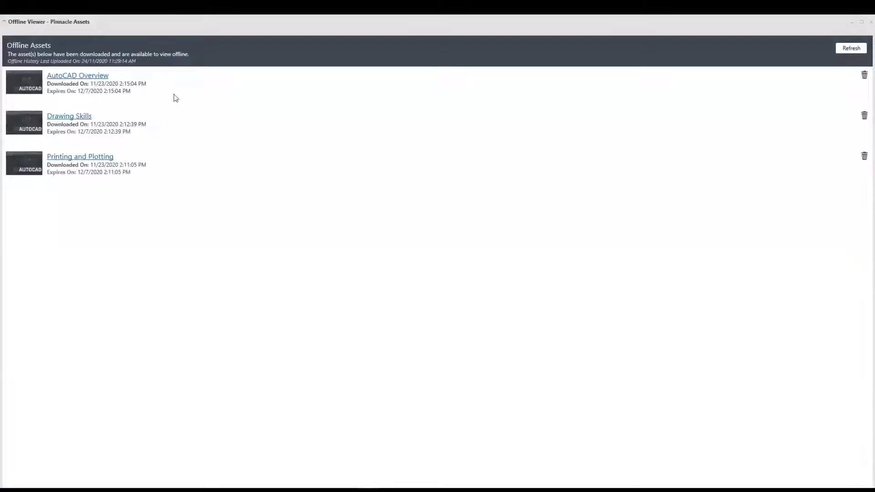
pyautogui.click(83, 117)
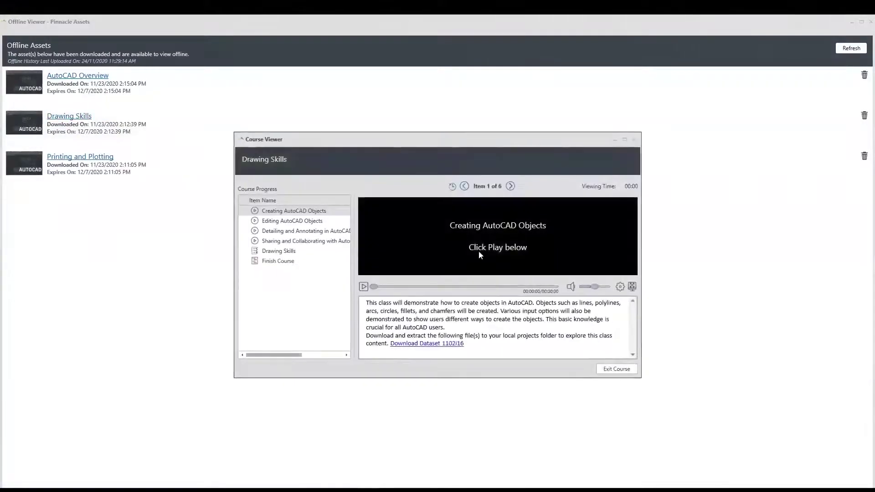
pyautogui.click(364, 287)
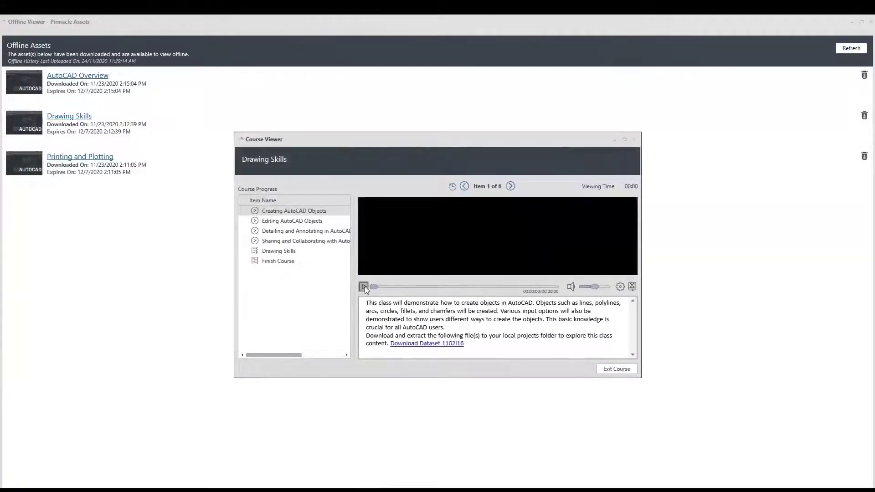
pyautogui.moveTo(403, 287); pyautogui.dragTo(430, 288)
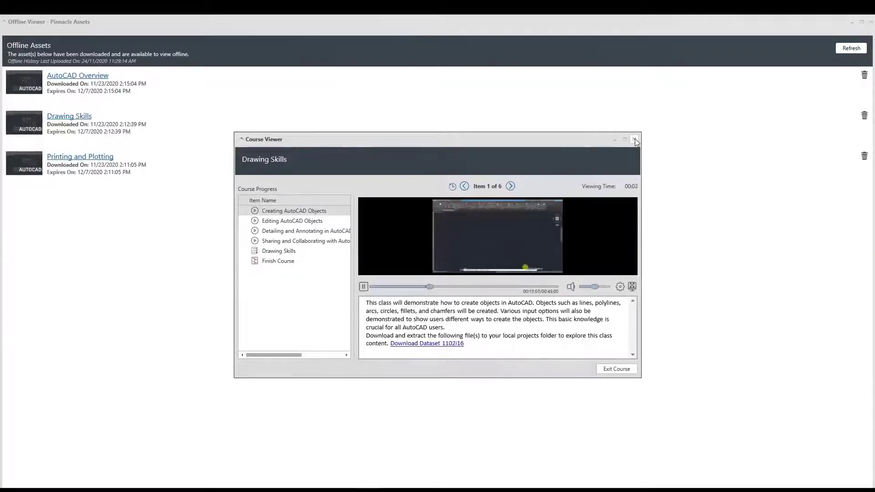
# Mark the Creating AutoCAD Objects item as completed and close the Drawing Skills course viewer
pyautogui.click(635, 139)
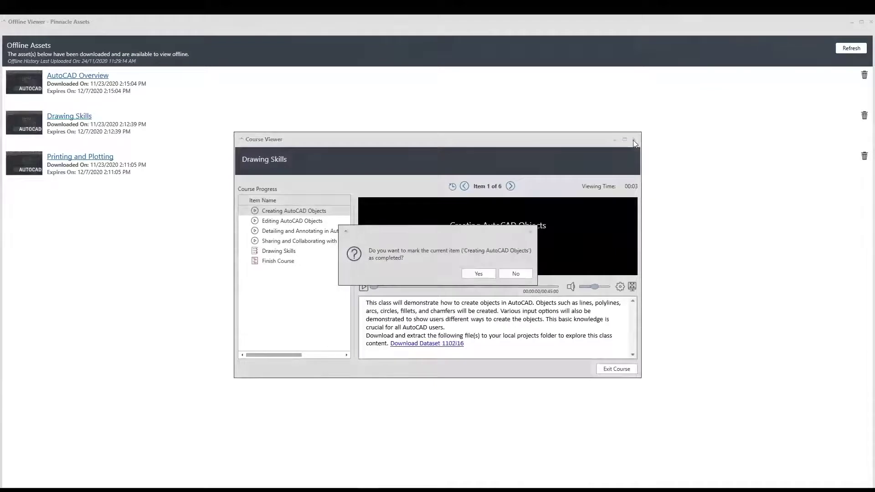
pyautogui.click(478, 273)
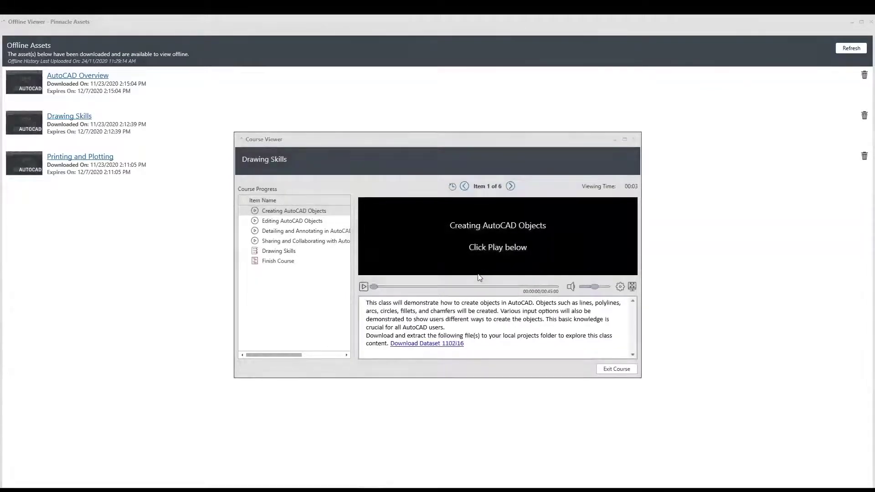
pyautogui.click(636, 141)
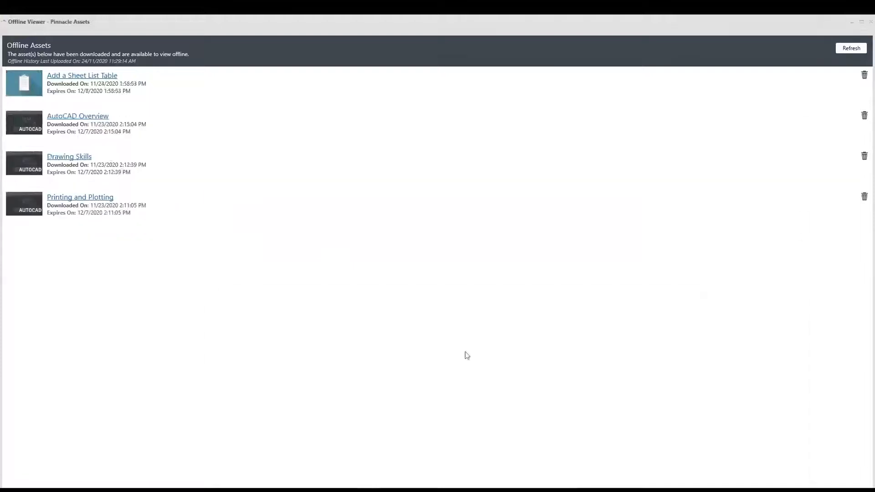
# Switch back to the browser, return to the portal home page and search all content for "filter"
pyautogui.moveTo(256, 490)
pyautogui.click(294, 461)
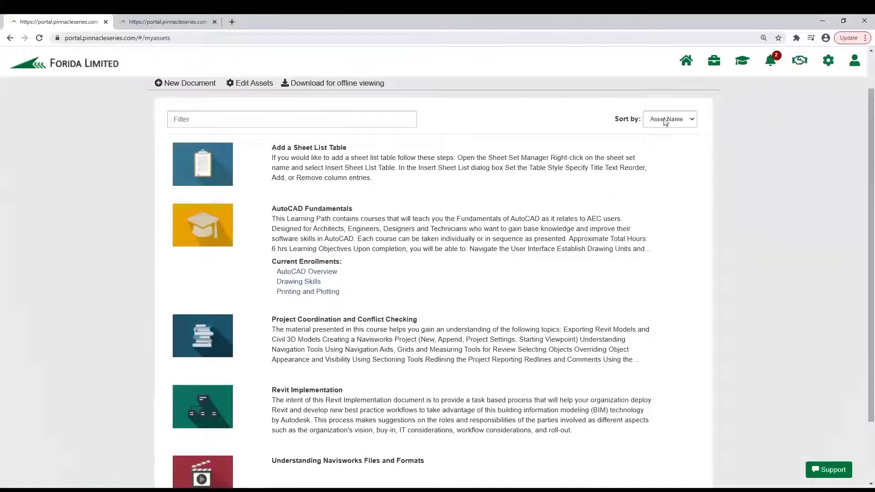
pyautogui.click(688, 61)
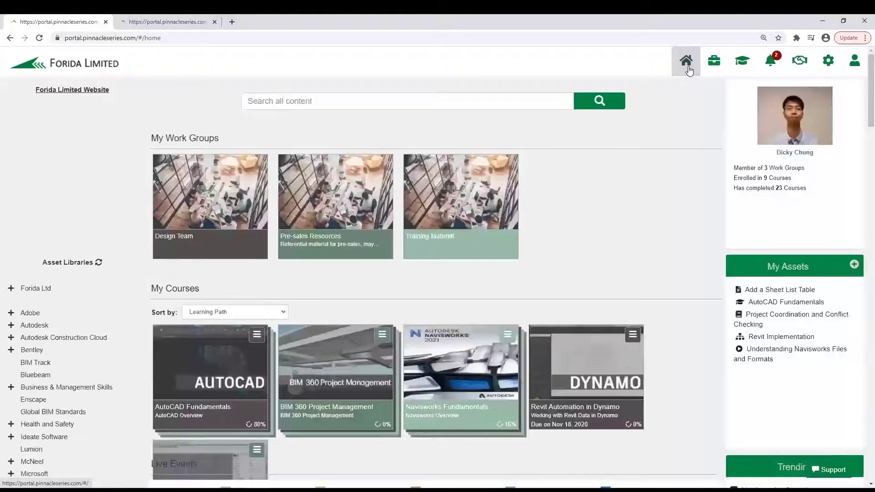
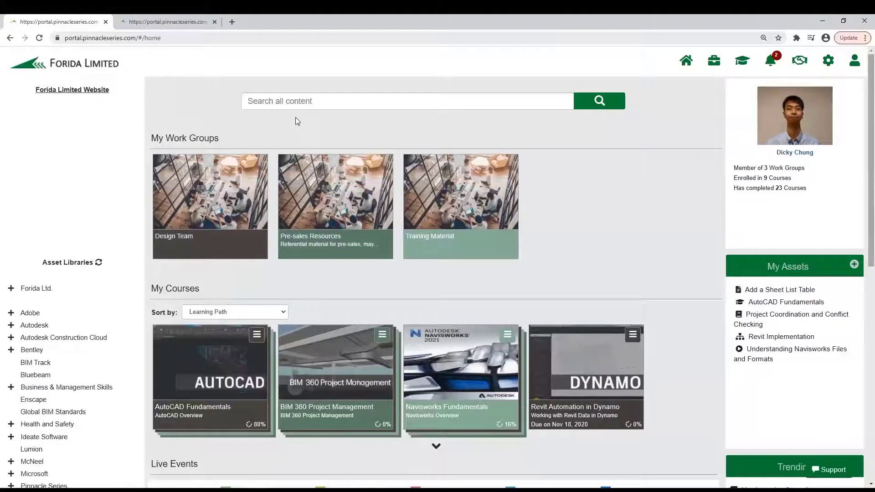
pyautogui.click(332, 101)
pyautogui.write('filter')
pyautogui.press('Return')
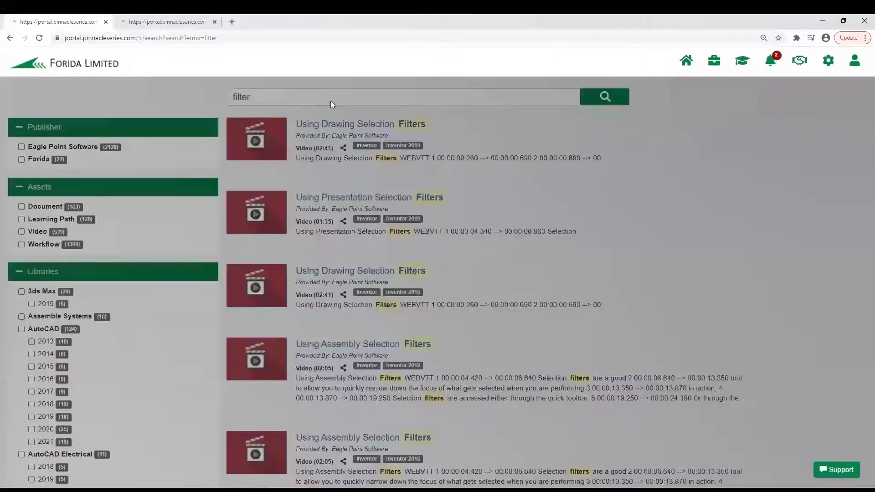
# Narrow the search results to the Revit 2019 library
pyautogui.scroll(-15, 146, 224)
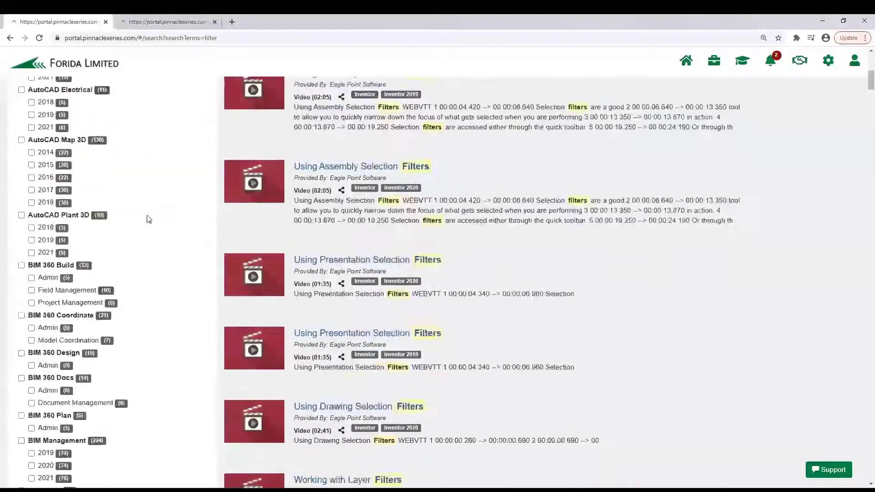
pyautogui.scroll(2, 144, 222)
pyautogui.scroll(-8, 136, 222)
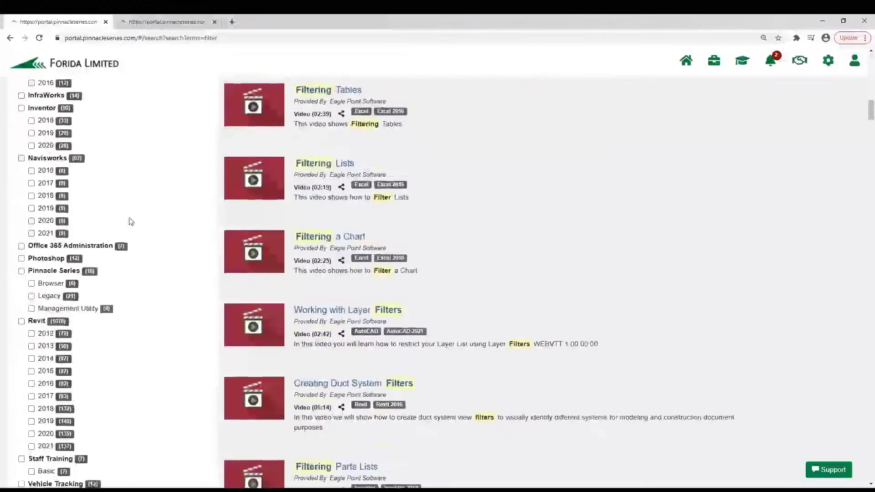
pyautogui.scroll(-1, 131, 221)
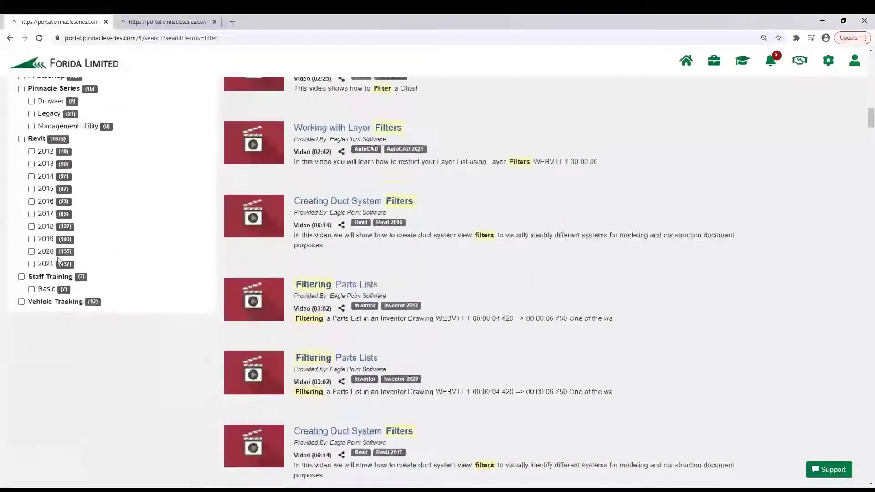
pyautogui.click(32, 239)
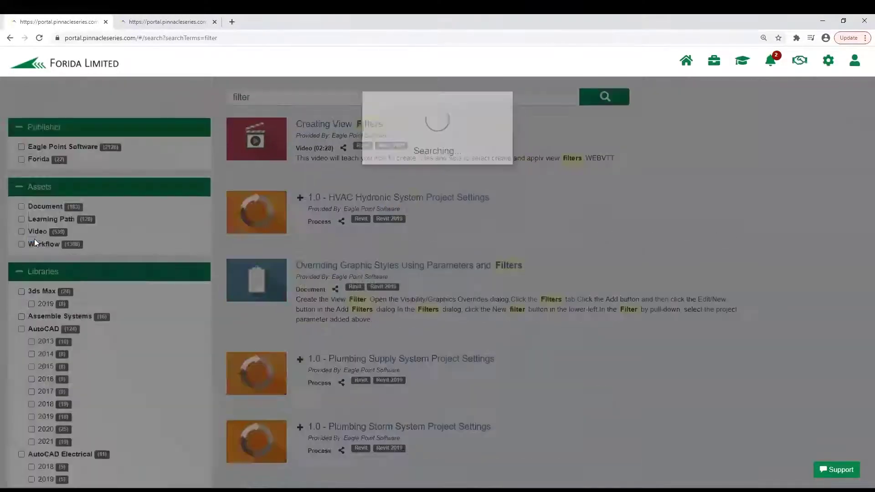
# Look through the Revit 2019 results and restrict them to Workflow assets
pyautogui.scroll(-5, 406, 225)
pyautogui.scroll(-9, 407, 227)
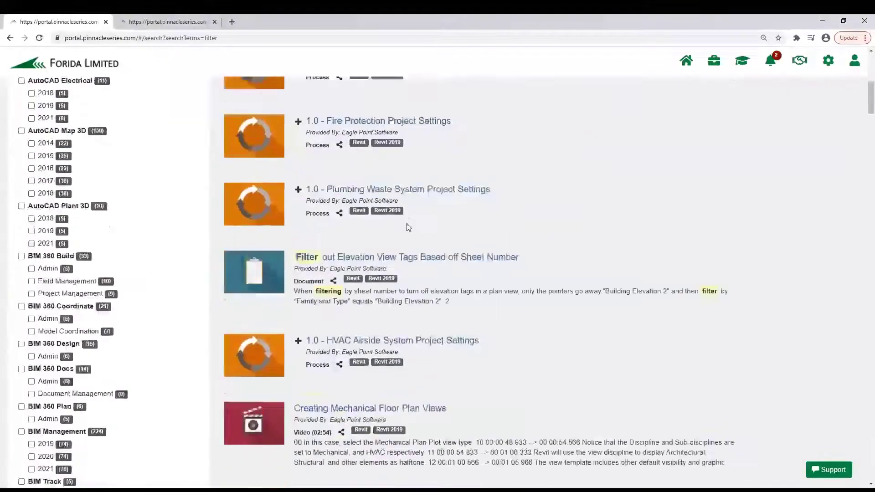
pyautogui.scroll(7, 407, 226)
pyautogui.scroll(6, 407, 219)
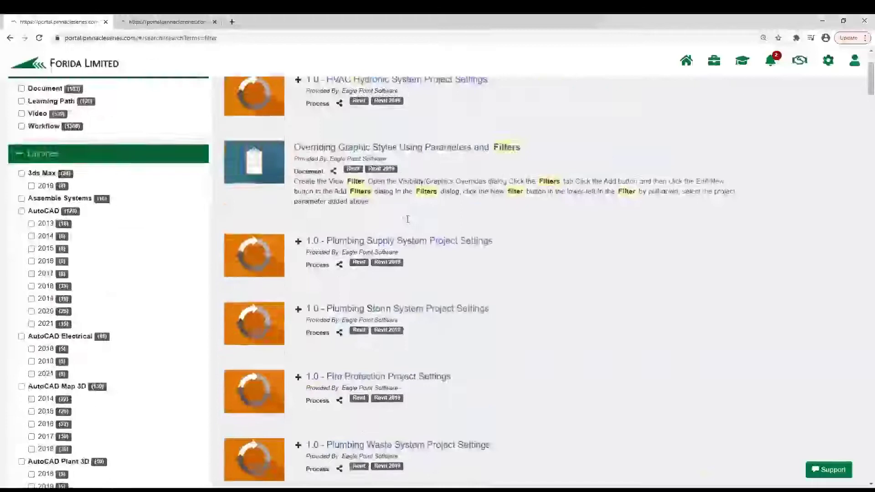
pyautogui.click(21, 245)
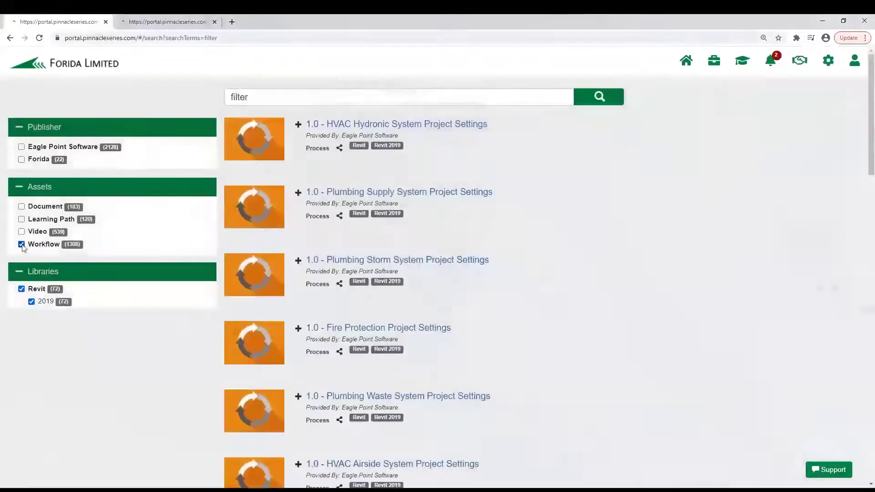
# Open a 3.0 - View Setup workflow from the search results and view its 3.5 - Manage Element Visibility task in the diagram
pyautogui.scroll(-9, 296, 260)
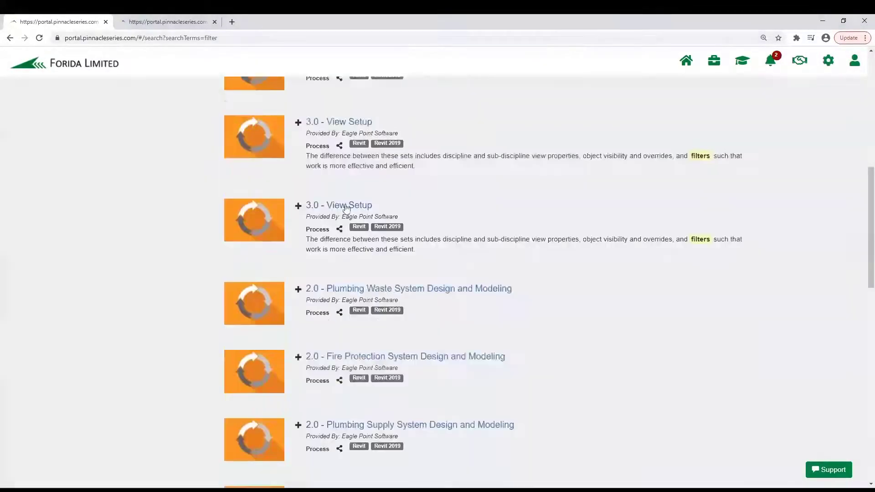
pyautogui.click(350, 122)
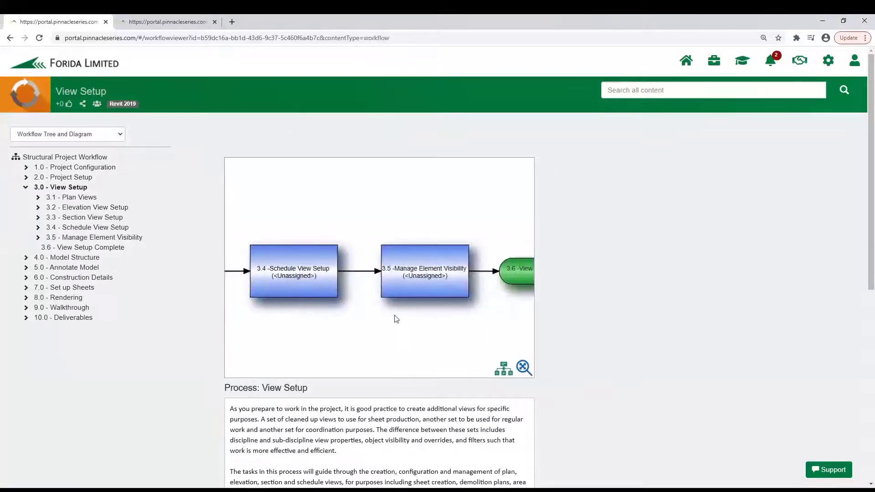
pyautogui.moveTo(426, 318); pyautogui.dragTo(324, 316)
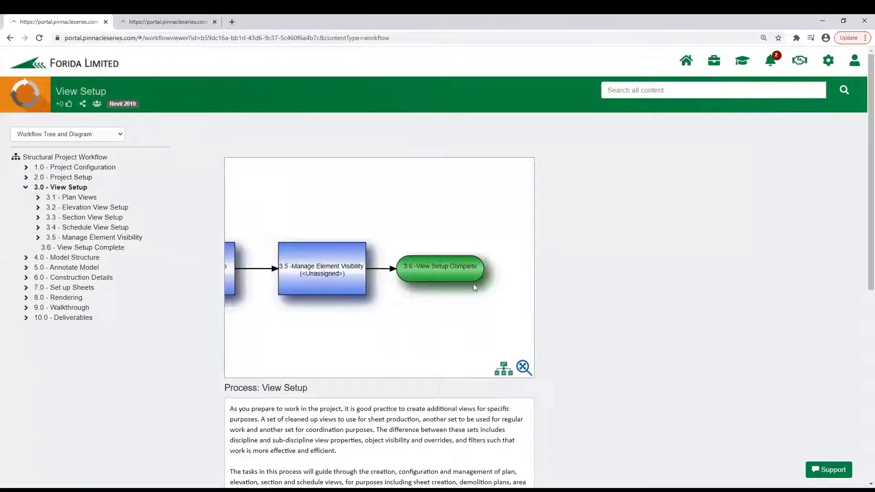
pyautogui.click(326, 281)
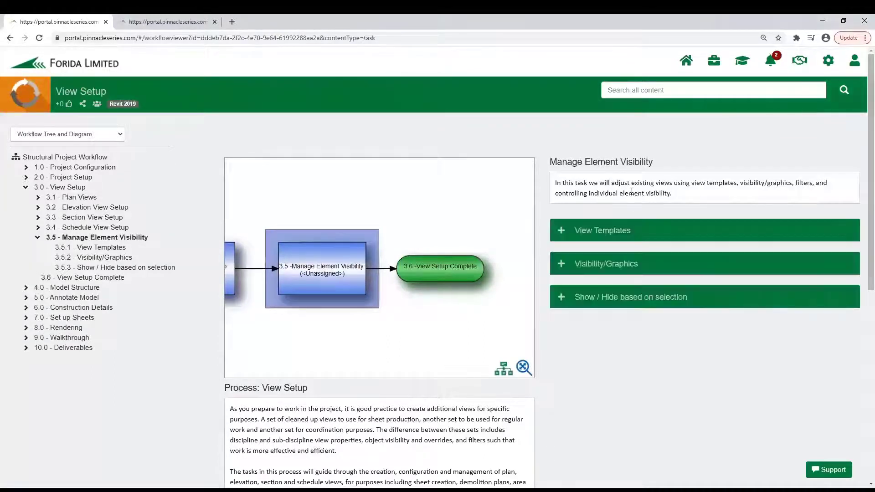
# View the Create Door Schedule step and read the Show / Hide based on selection instructions in the View Setup workflow
pyautogui.click(88, 228)
pyautogui.click(91, 240)
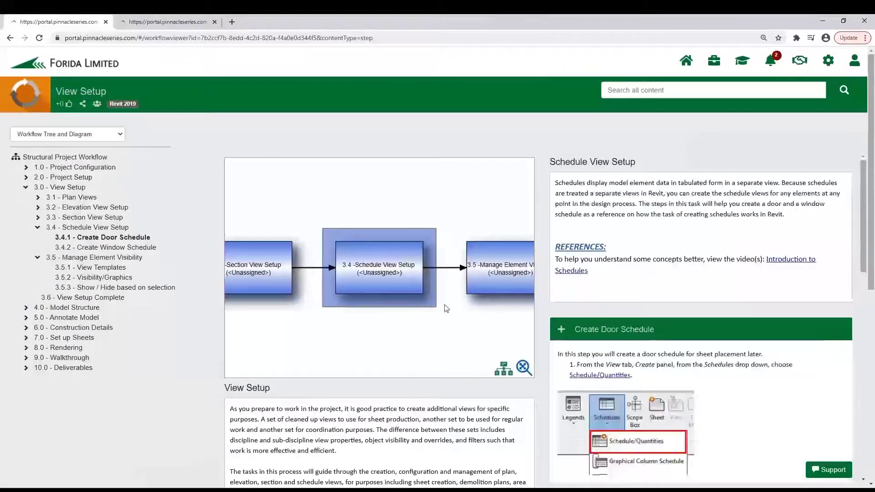
pyautogui.click(85, 289)
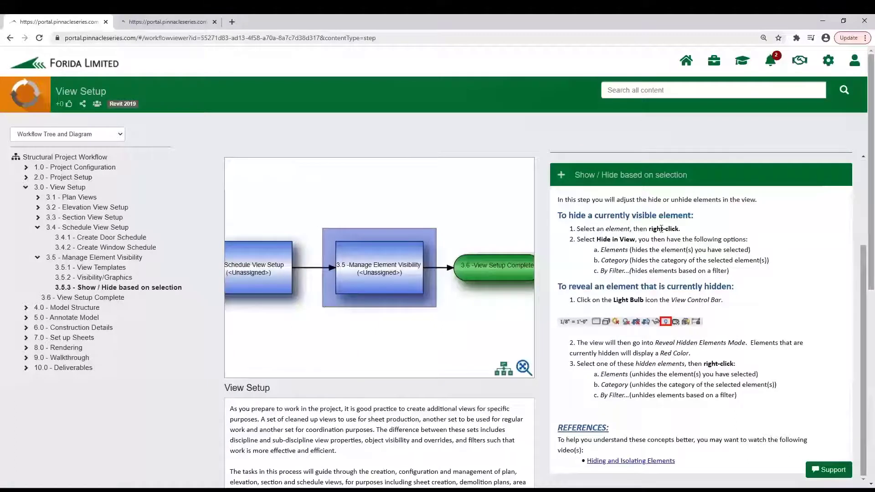
pyautogui.scroll(-3, 634, 255)
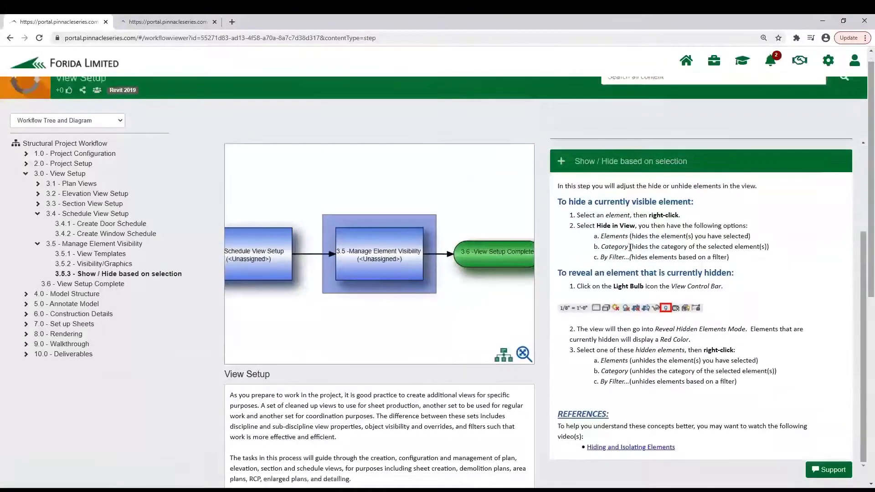
pyautogui.scroll(3, 645, 296)
pyautogui.scroll(-3, 646, 319)
pyautogui.scroll(5, 649, 411)
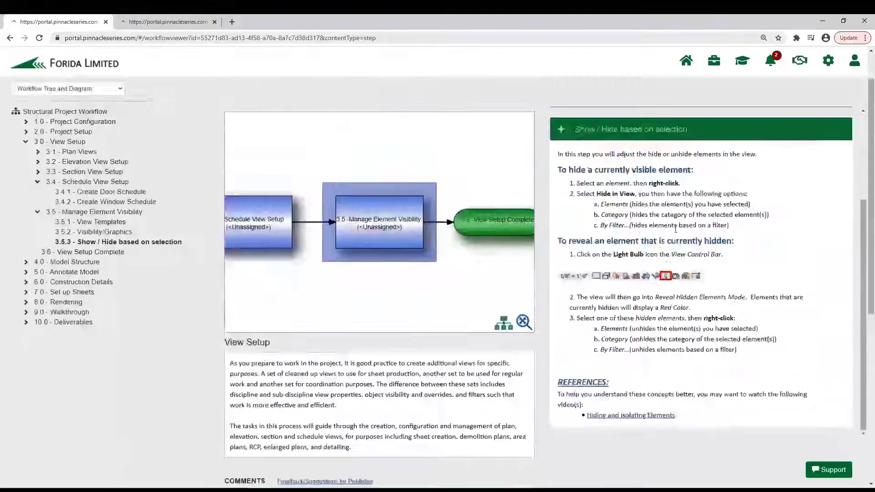
# Expand the Visibility/Graphics instructions, launch the linked Visibility/Graphics command in Revit, close its dialog and return to the portal
pyautogui.click(624, 191)
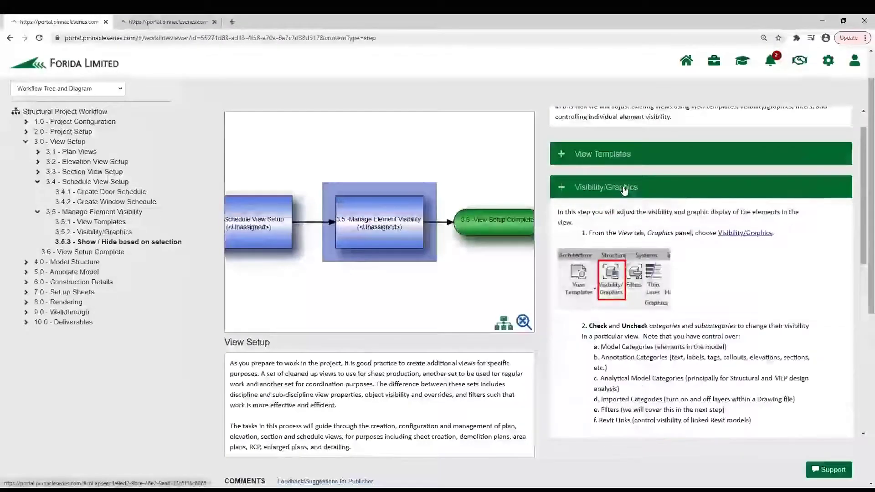
pyautogui.scroll(-1, 624, 190)
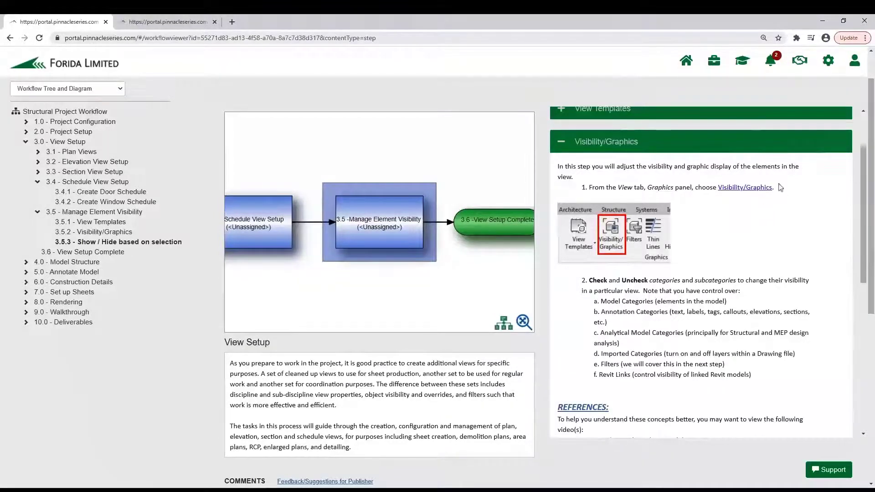
pyautogui.click(737, 192)
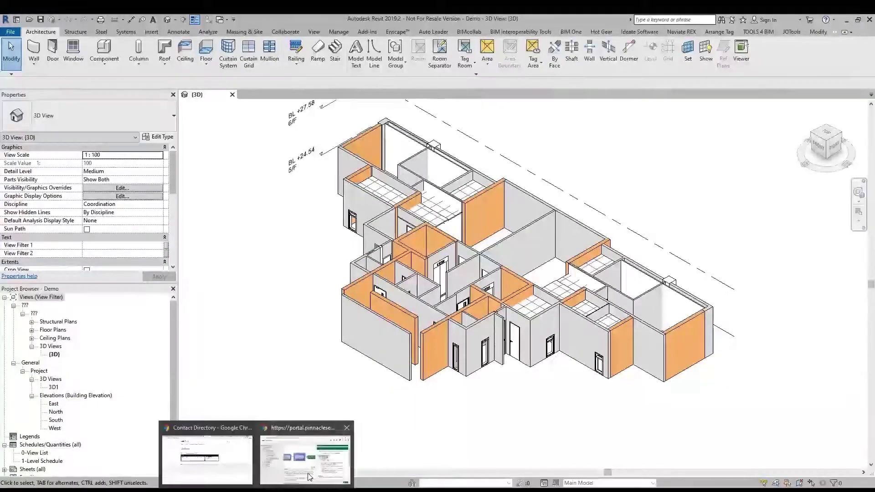
pyautogui.click(314, 456)
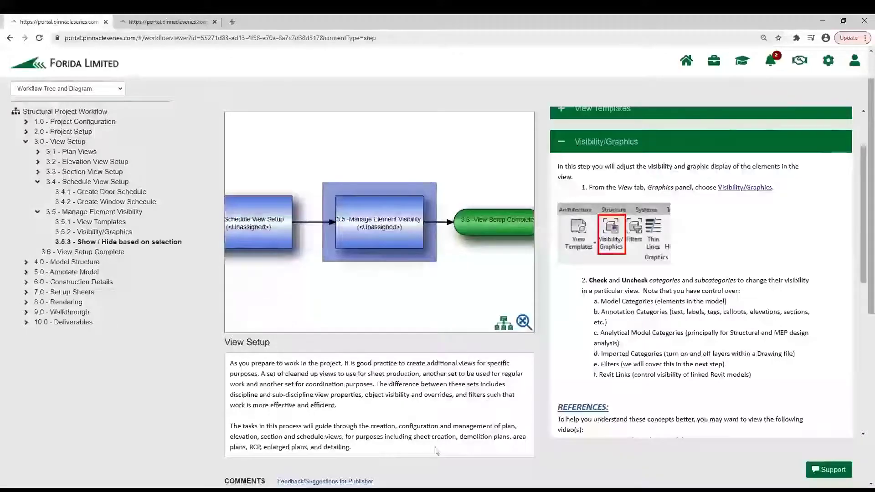
pyautogui.click(736, 192)
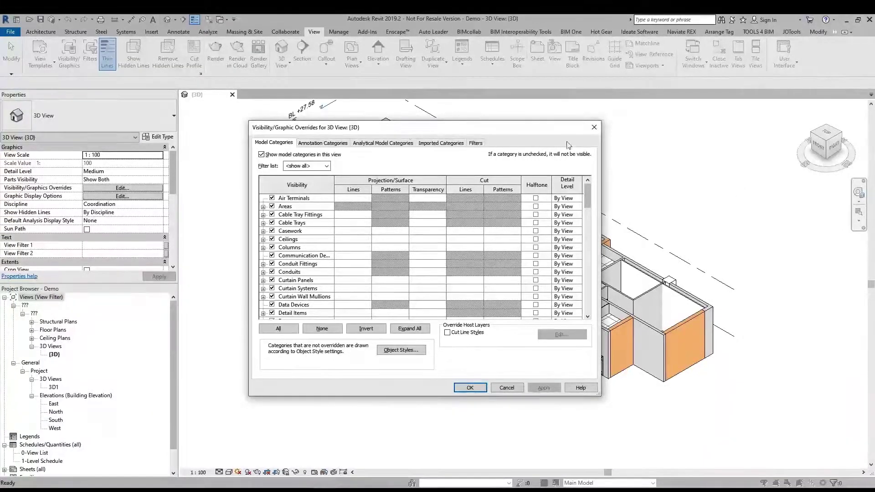
pyautogui.click(595, 129)
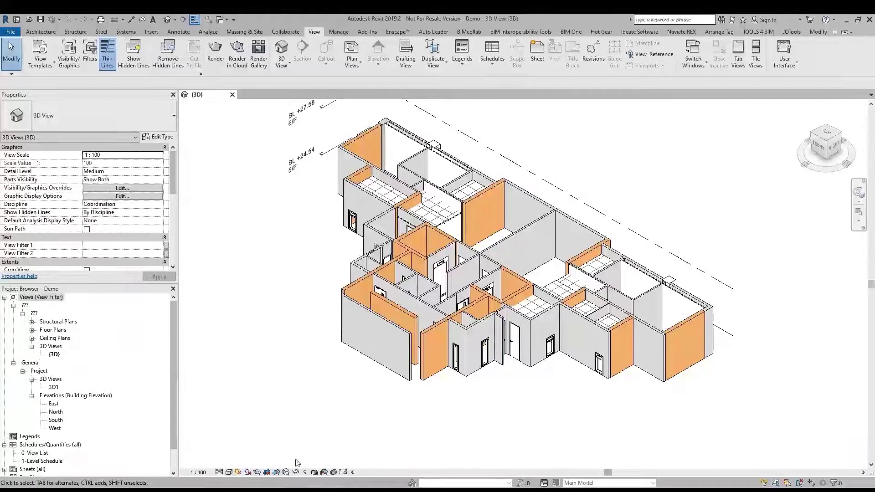
pyautogui.moveTo(258, 484)
pyautogui.click(206, 456)
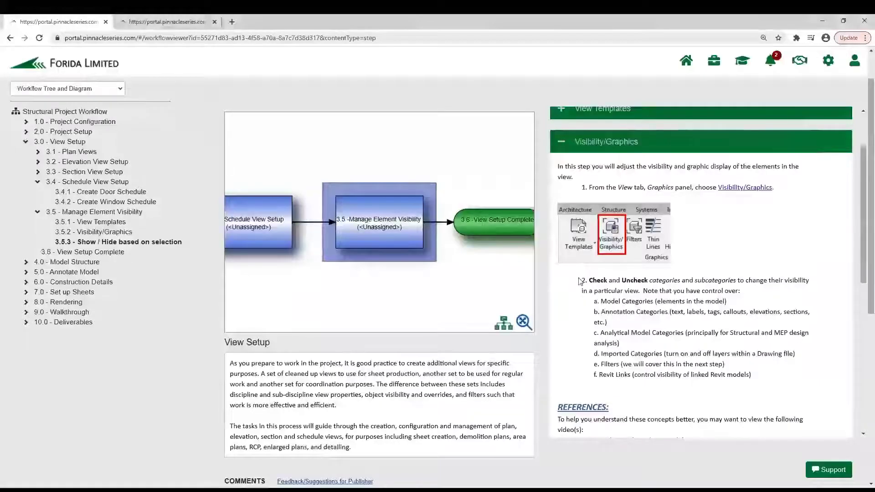
# Open the user profile and activate Commands in Autodesk Products on this device
pyautogui.scroll(-4, 623, 271)
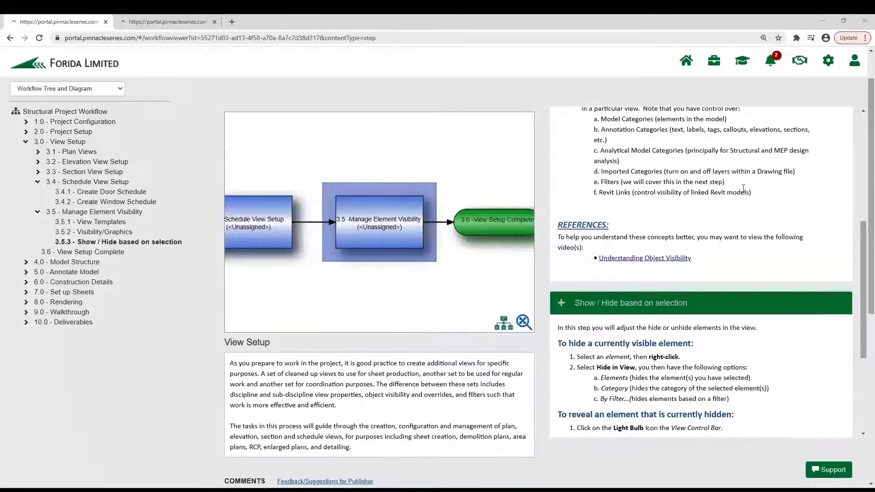
pyautogui.click(855, 60)
pyautogui.click(837, 85)
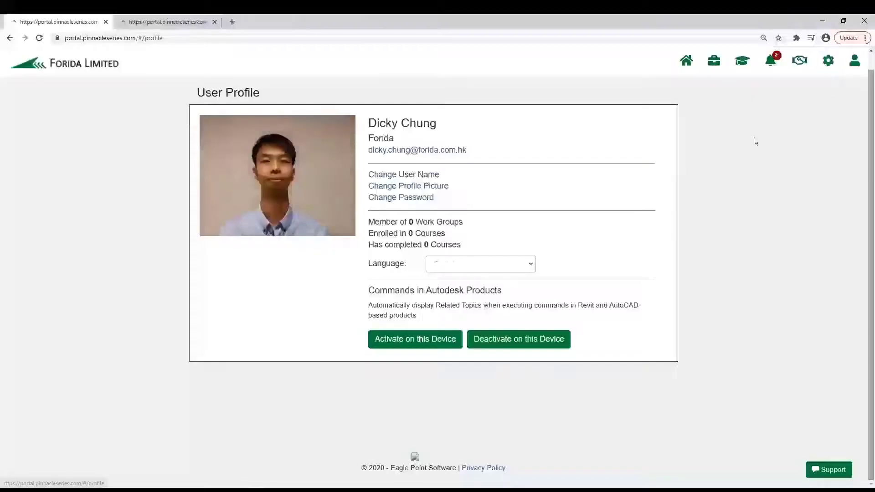
pyautogui.moveTo(370, 290); pyautogui.dragTo(502, 293)
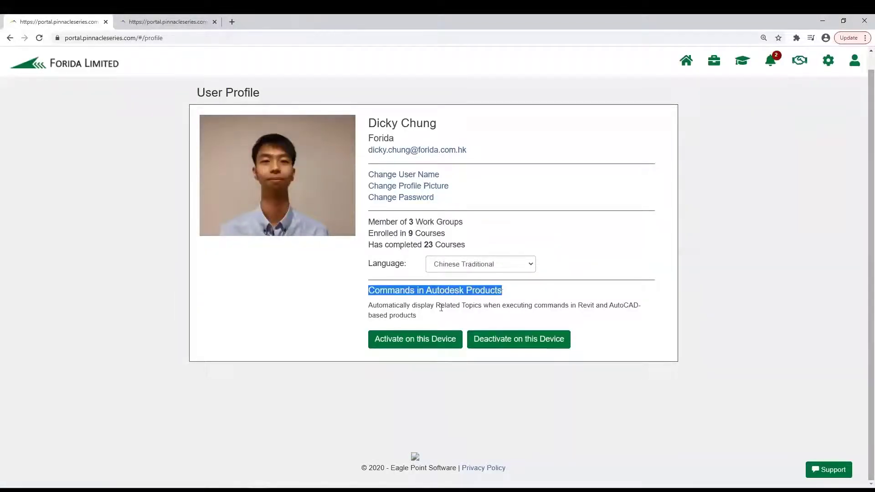
pyautogui.click(420, 340)
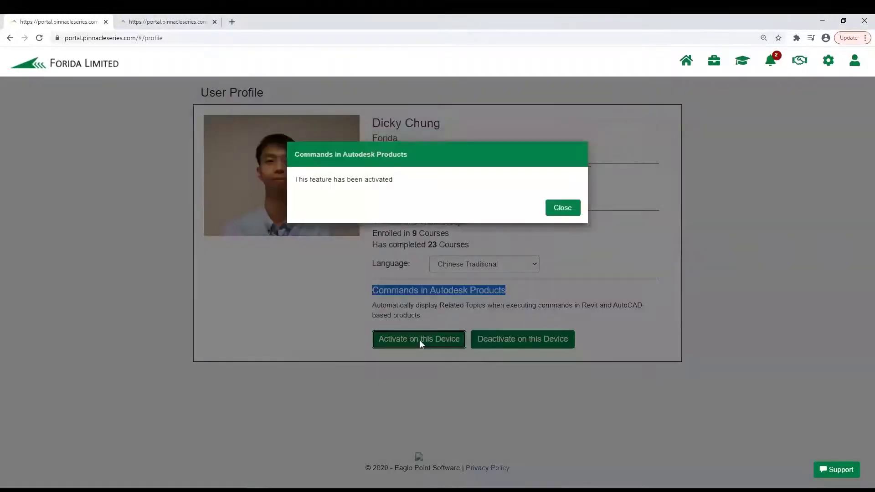
pyautogui.click(563, 207)
# Switch to Revit, select the front exterior wall and try the Offset and Align commands to call up related learning topics
pyautogui.hotkey('alt', 'Tab')
pyautogui.scroll(-1, 390, 325)
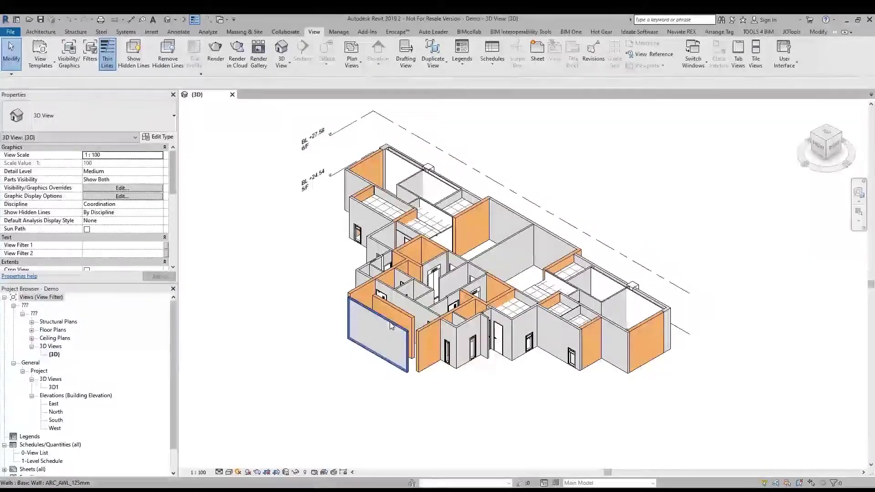
pyautogui.click(389, 328)
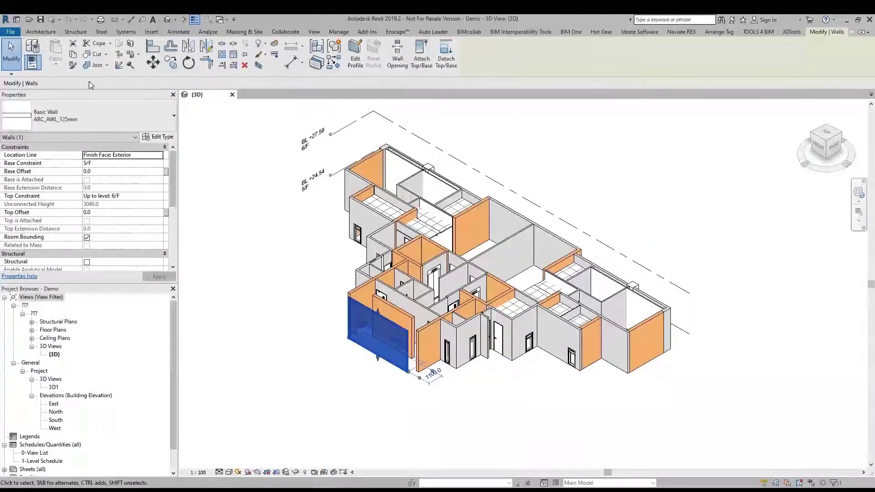
pyautogui.click(171, 47)
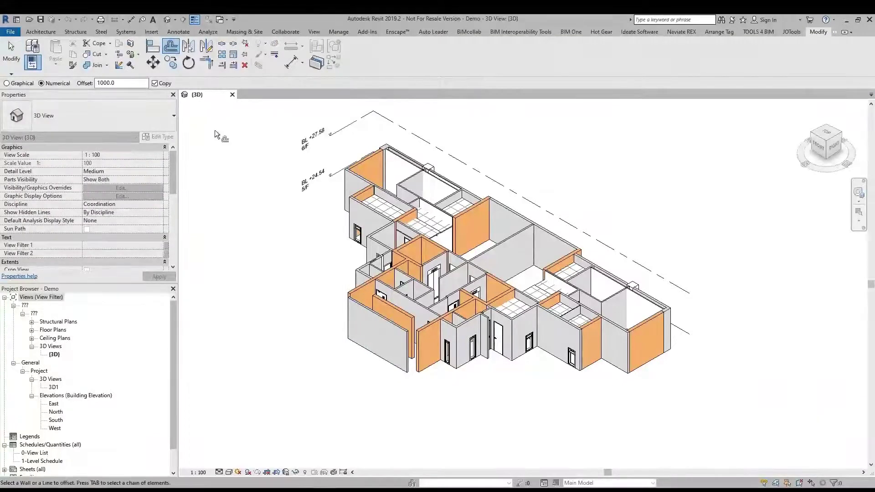
pyautogui.click(11, 53)
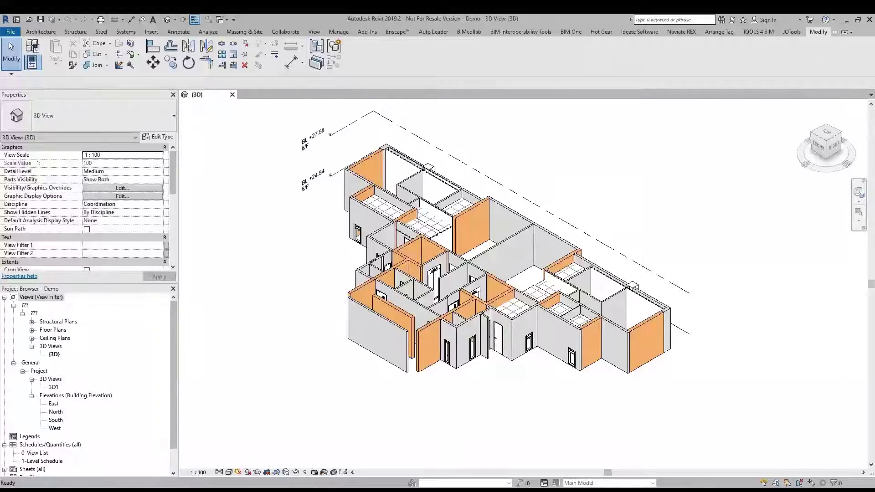
pyautogui.click(154, 50)
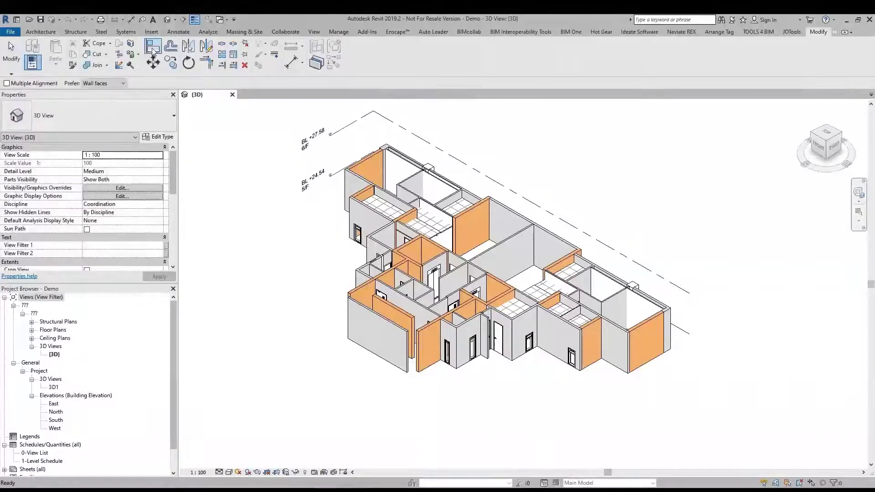
pyautogui.press('Escape')
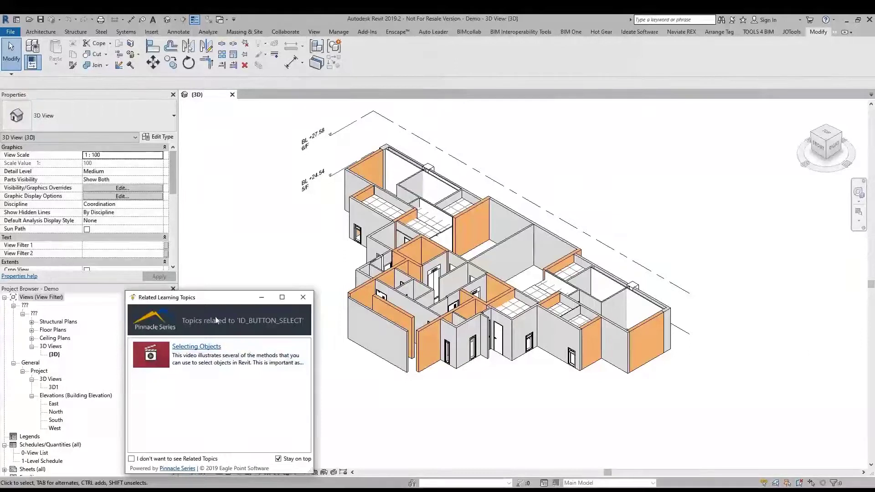
# Start the Align and Move commands, open the Moving Objects related topic and minimize the Related Learning Topics window
pyautogui.click(153, 45)
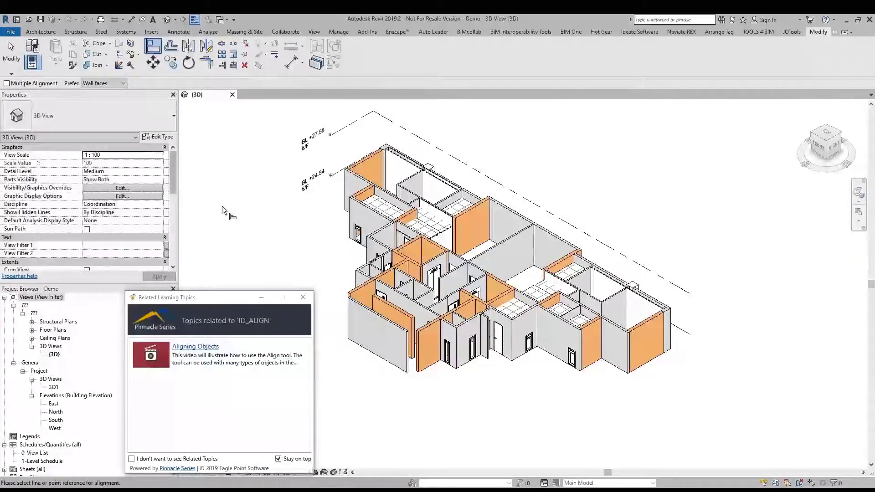
pyautogui.click(153, 63)
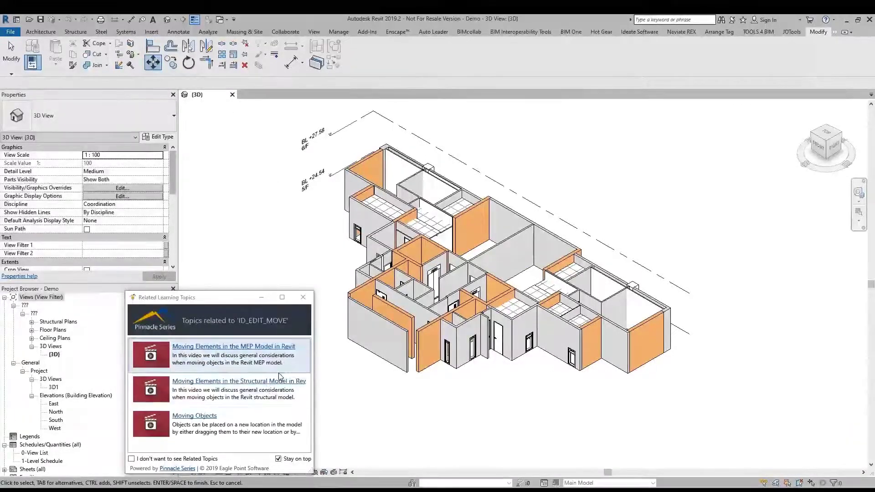
pyautogui.click(209, 418)
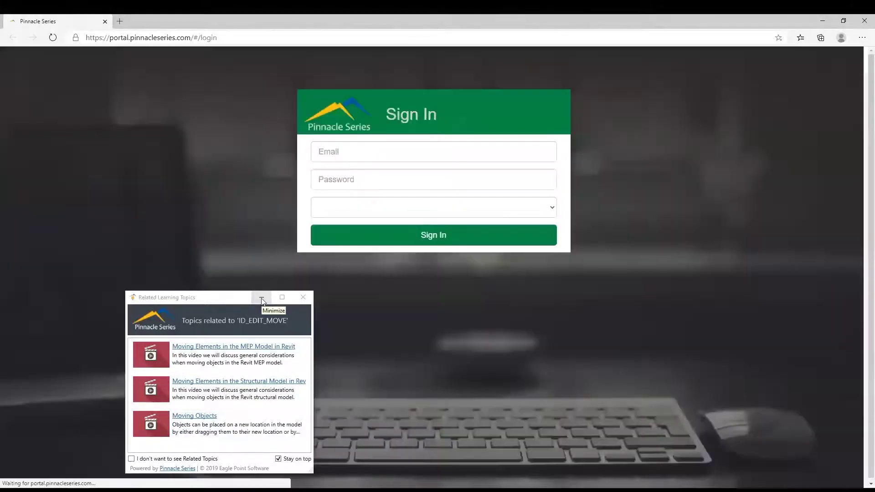
pyautogui.click(262, 300)
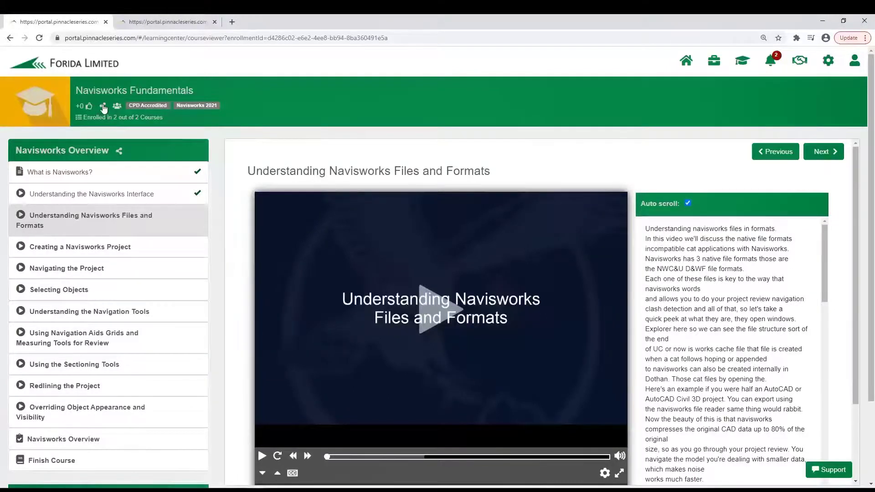
# Share the Navisworks Fundamentals learning path to the Design Team work group
pyautogui.click(103, 108)
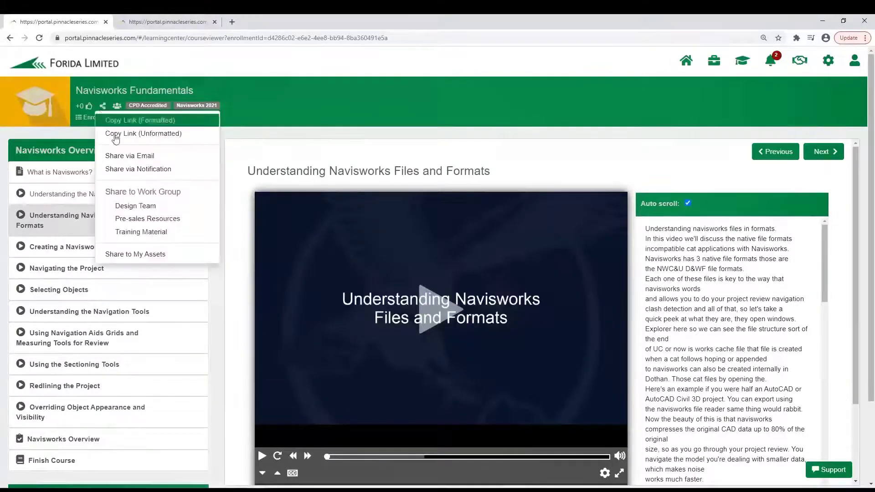
pyautogui.click(180, 206)
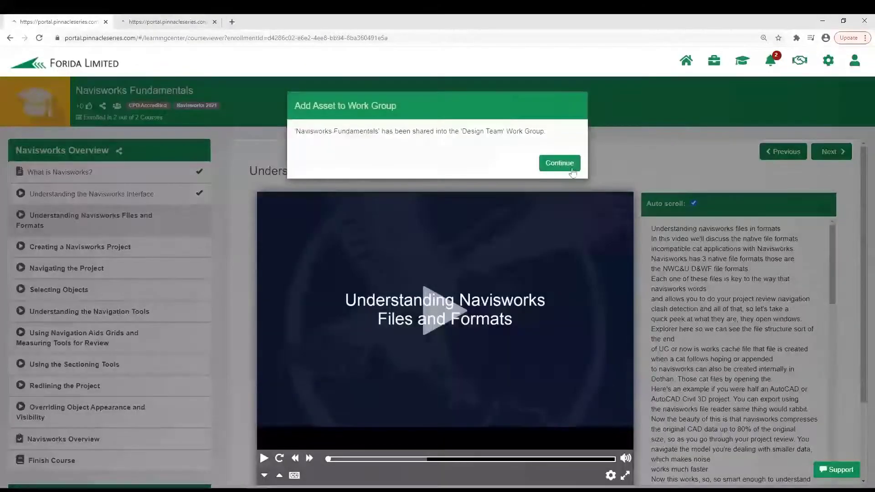
pyautogui.click(572, 169)
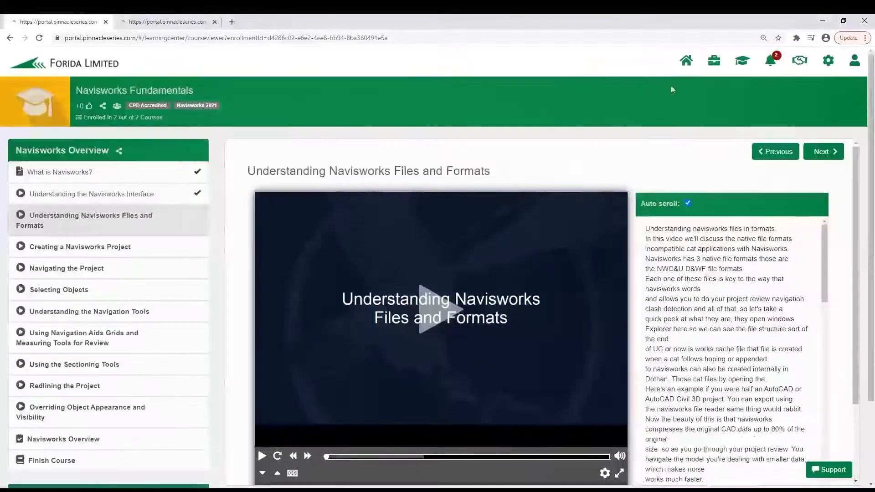
# Return to the portal home page and look through the Design Team work group's assets for Navisworks Fundamentals
pyautogui.click(687, 64)
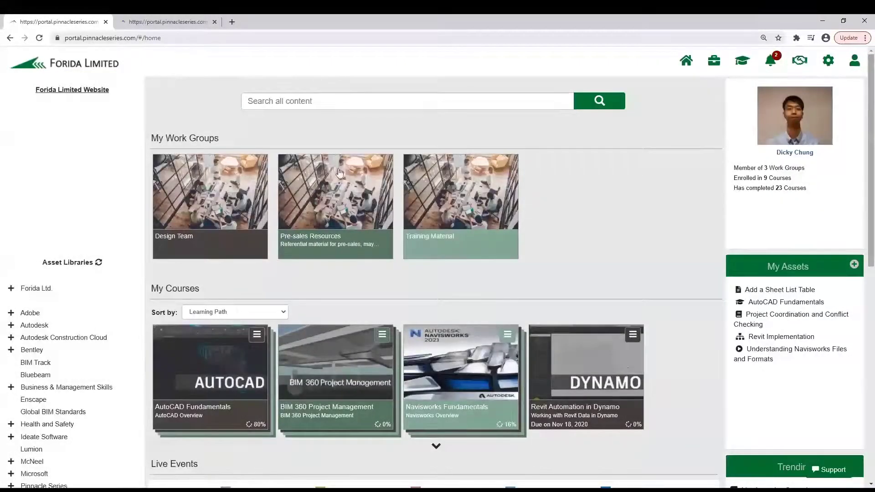
pyautogui.click(714, 66)
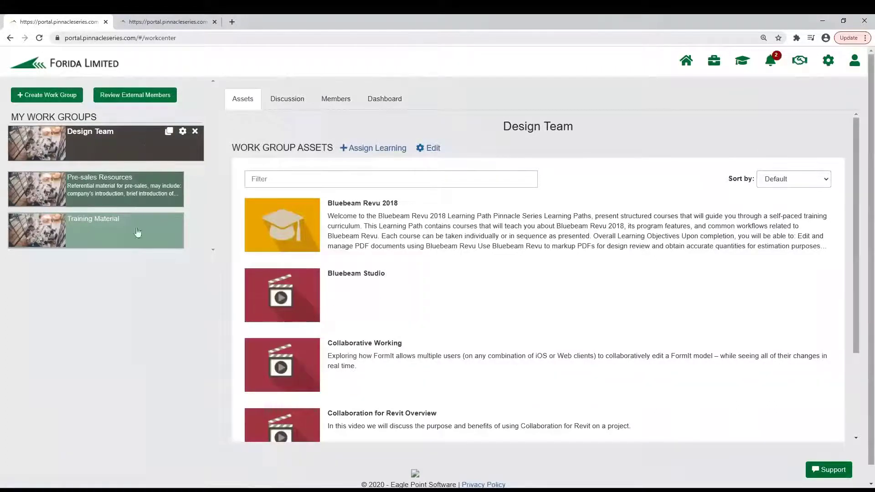
pyautogui.scroll(-3, 348, 301)
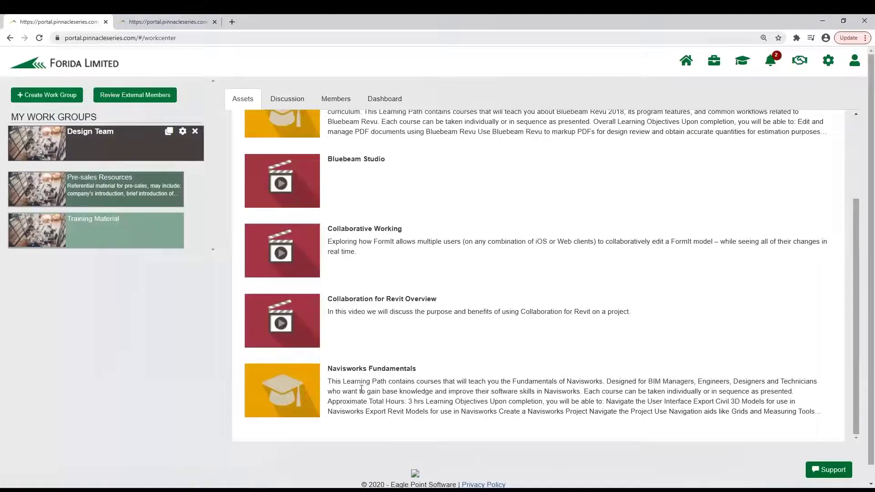
# Create a work group named Project team with the description "for project team standard"
pyautogui.scroll(3, 359, 392)
pyautogui.scroll(-3, 361, 390)
pyautogui.click(57, 101)
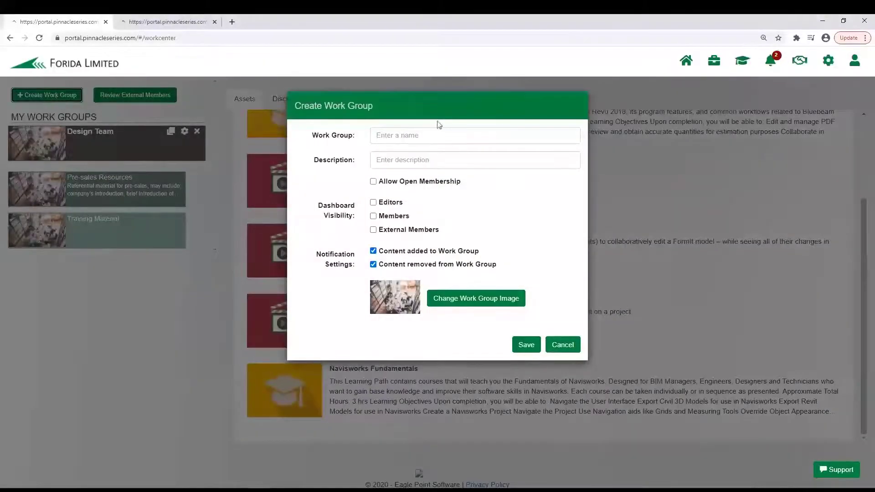
pyautogui.click(454, 140)
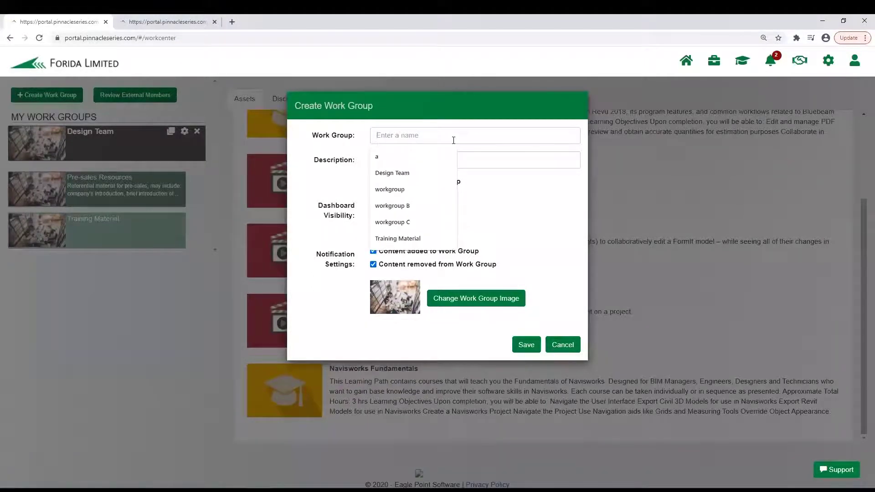
pyautogui.write('Projet')
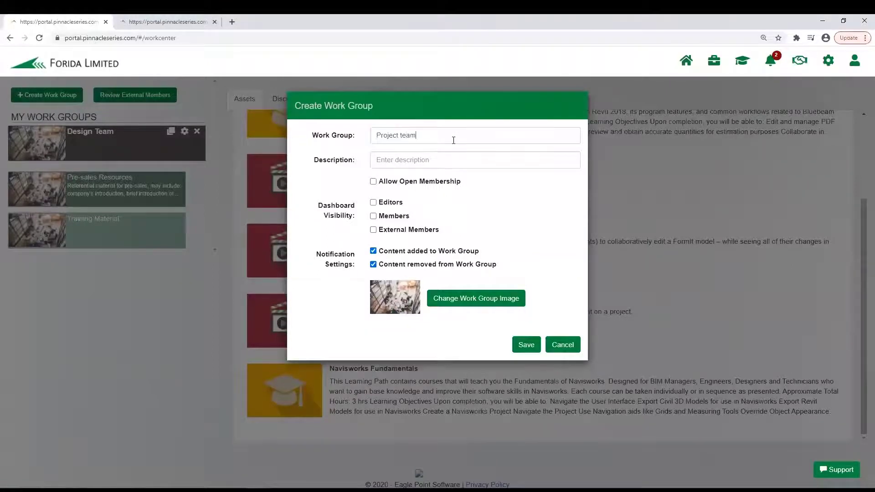
pyautogui.click(451, 160)
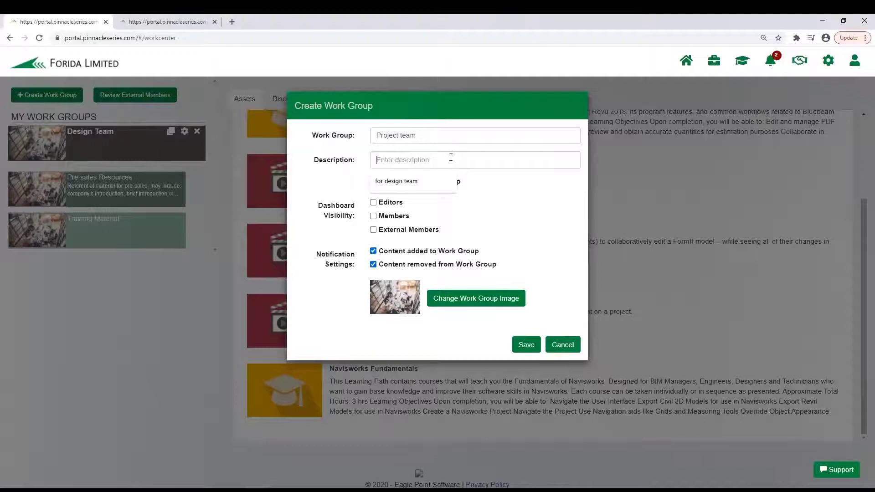
pyautogui.write('for project team standard')
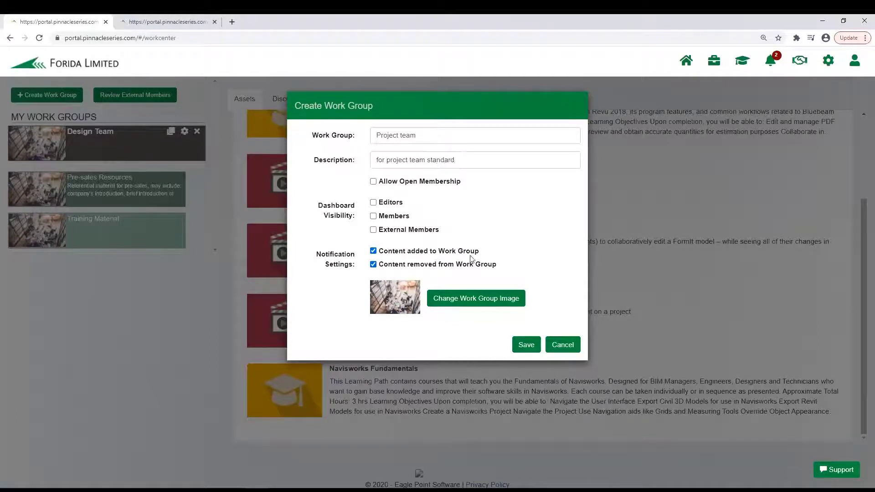
pyautogui.click(524, 353)
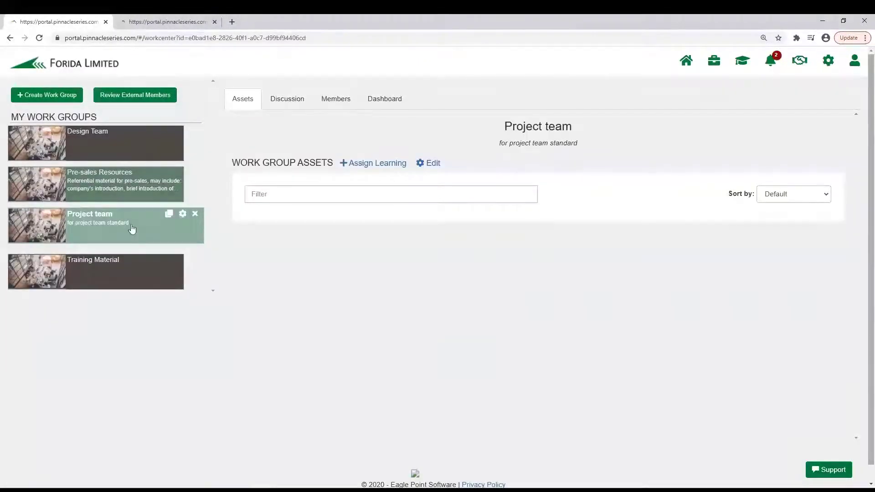
# Add the Forida - Project team group to the Project team work group with the Member role
pyautogui.click(343, 101)
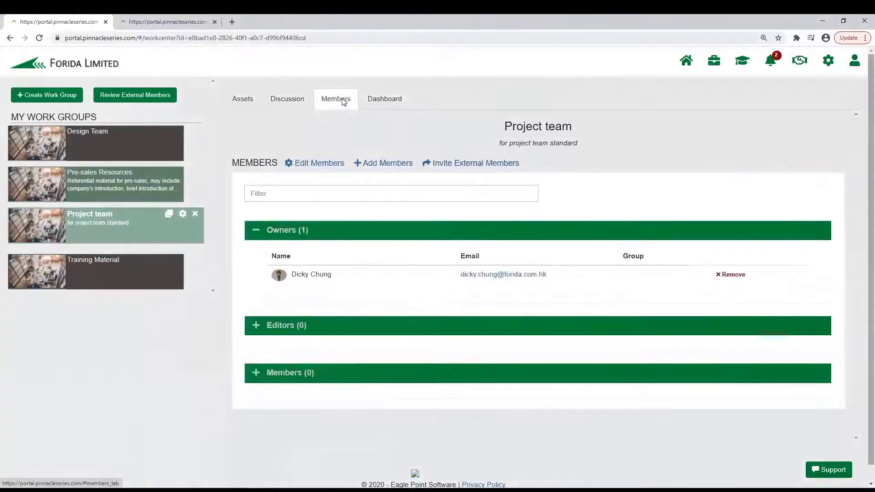
pyautogui.click(382, 163)
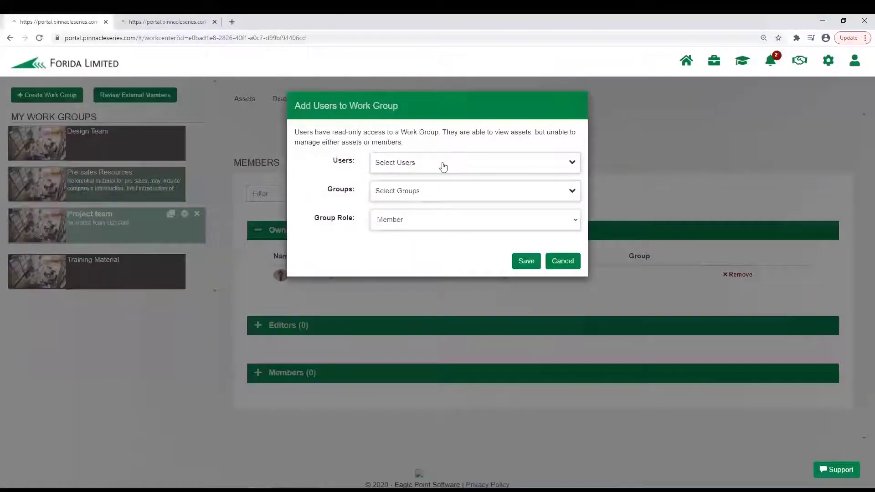
pyautogui.click(442, 164)
pyautogui.scroll(-5, 457, 245)
pyautogui.click(483, 166)
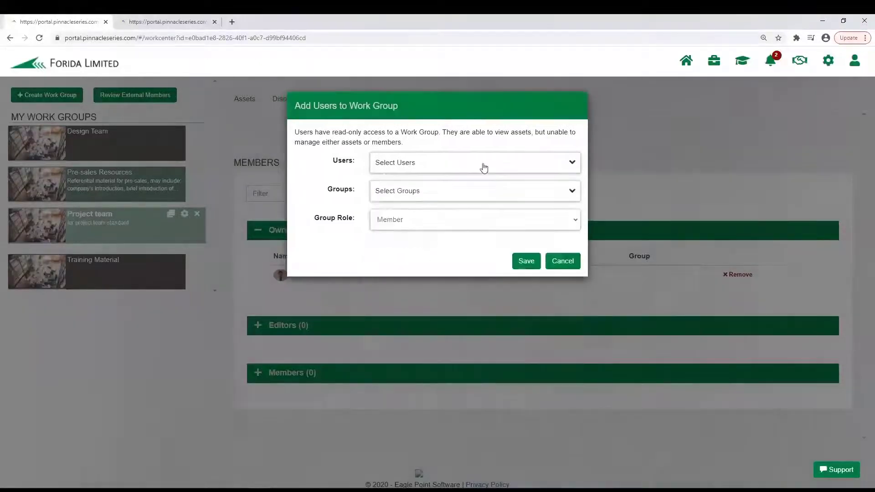
pyautogui.click(502, 196)
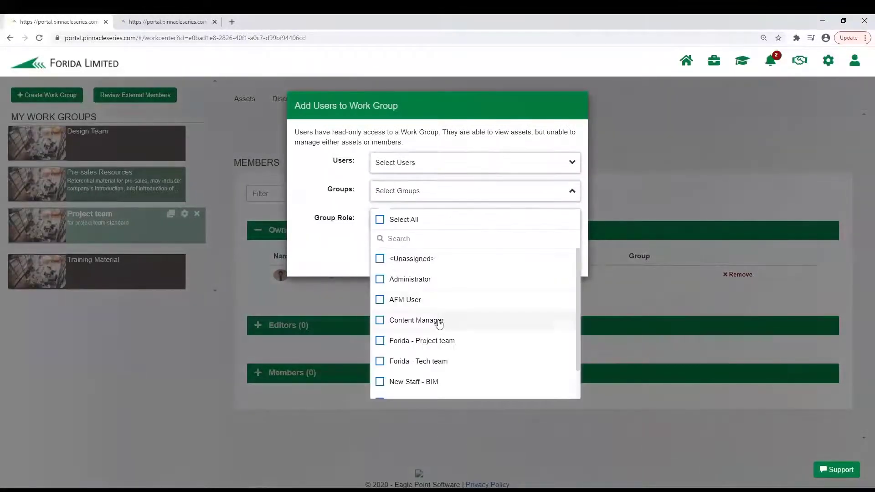
pyautogui.click(440, 344)
pyautogui.click(349, 262)
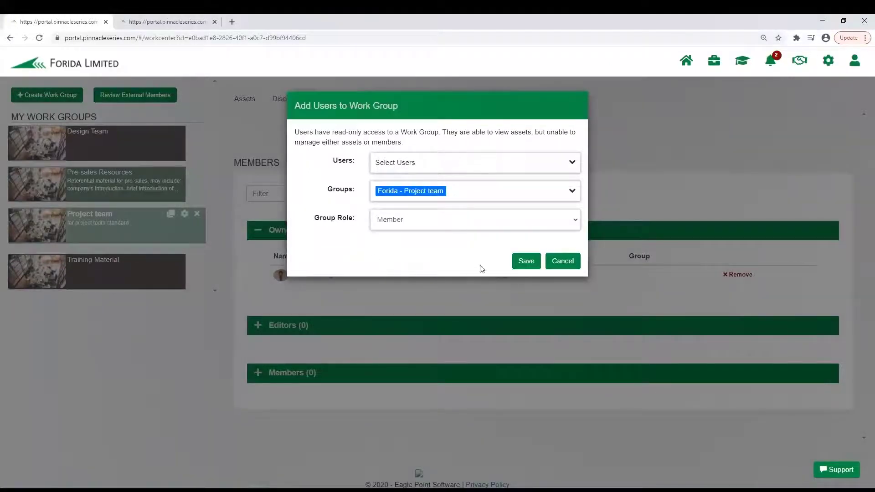
pyautogui.click(526, 262)
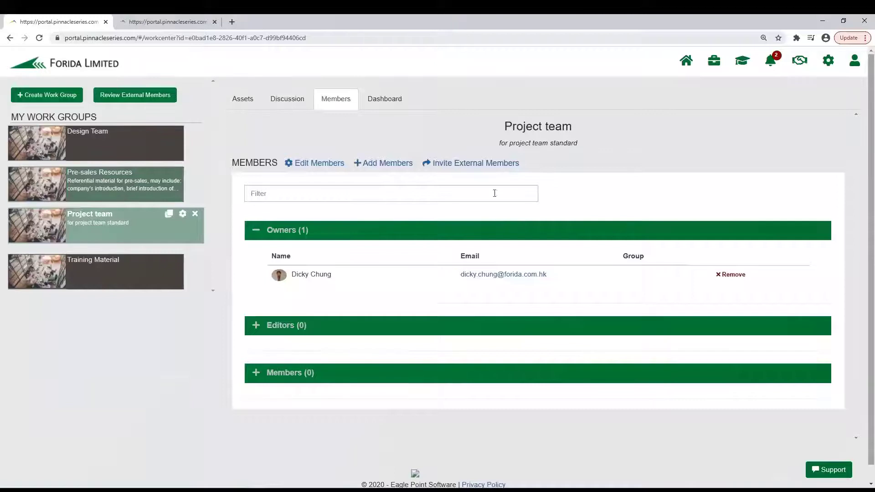
# View the form for inviting external members to the Project team work group and close it without sending
pyautogui.click(485, 165)
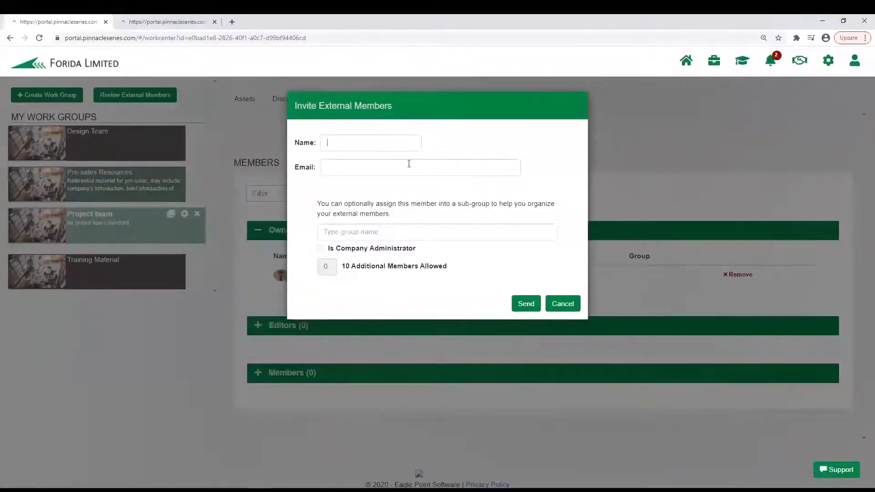
pyautogui.click(409, 165)
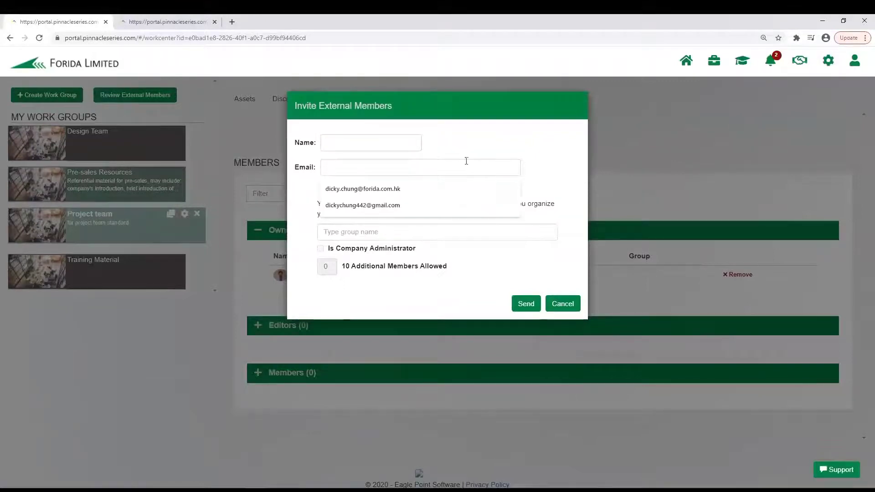
pyautogui.click(563, 304)
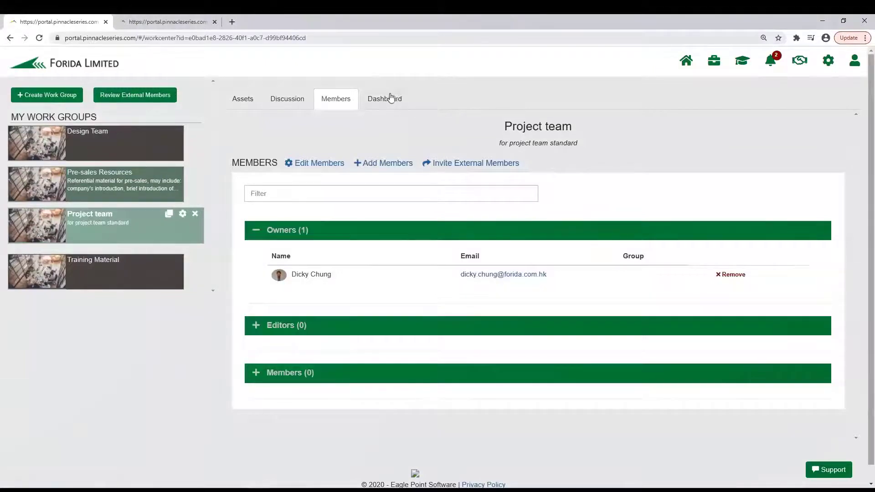
# Post the message "Welcome, this is about project team standard" in the Project team work group's discussion
pyautogui.click(297, 103)
pyautogui.click(320, 207)
pyautogui.write('Welcom')
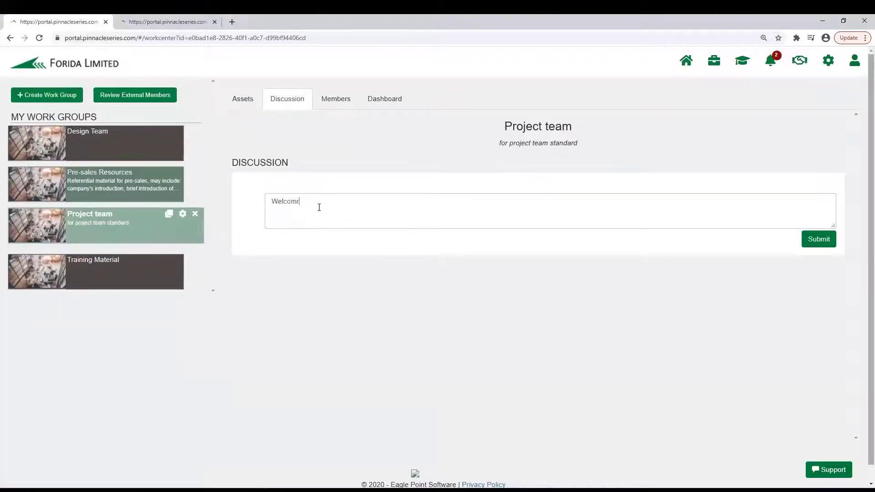
pyautogui.press('BackSpace')
pyautogui.write('e, this is about ')
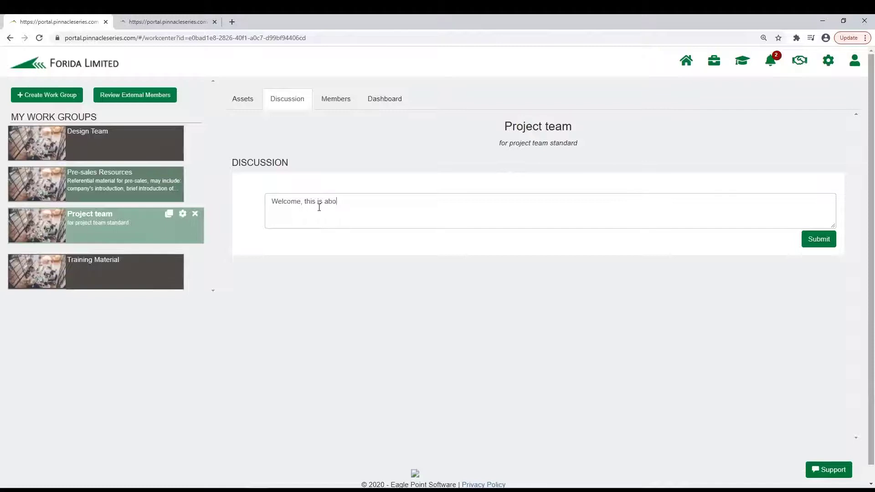
pyautogui.write('project team standard')
pyautogui.click(810, 244)
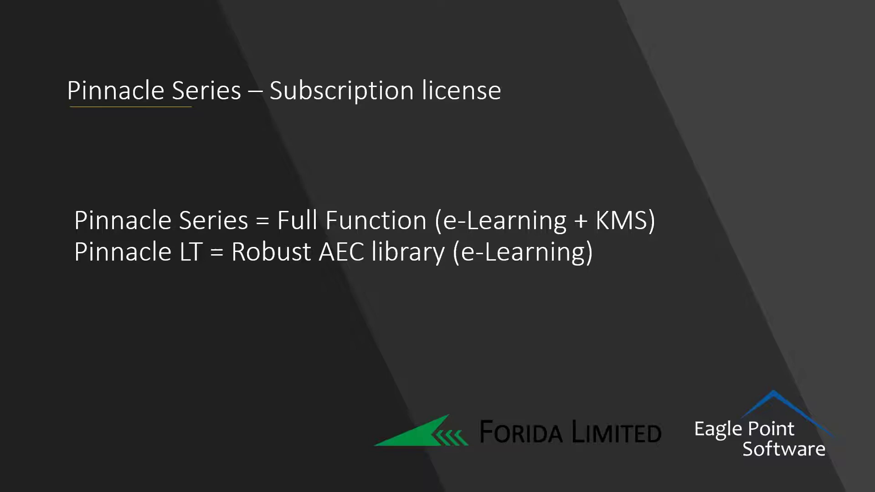
pyautogui.press('Right')
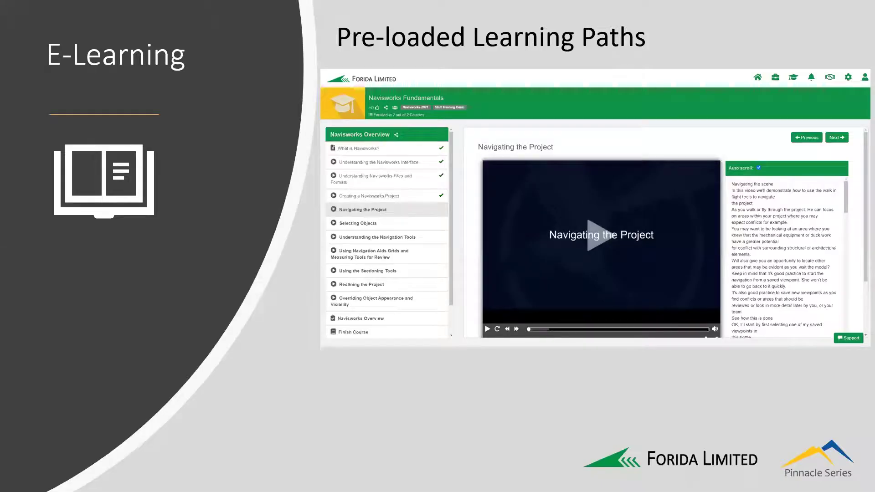
pyautogui.press('Left')
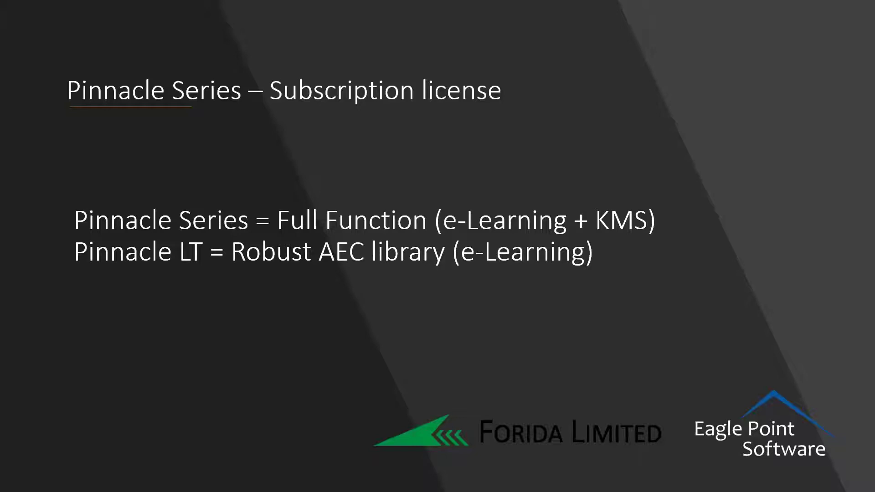